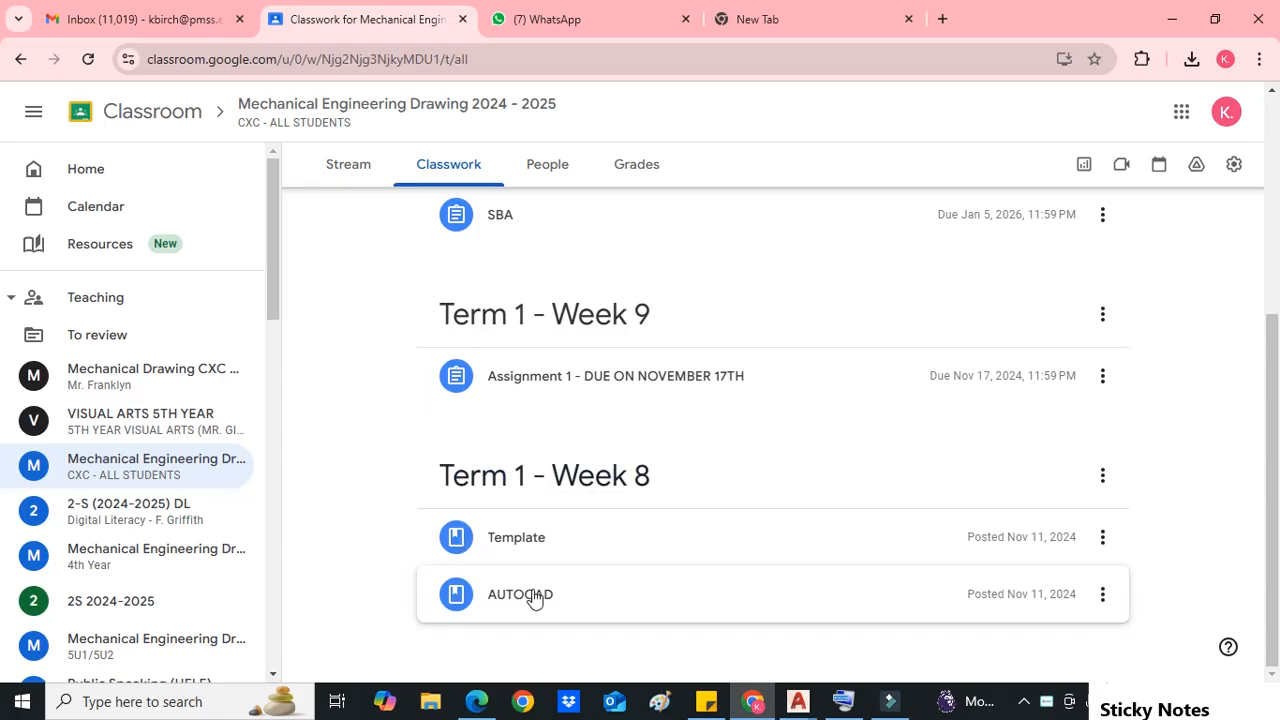
Step: Expand the AUTOCAD post and open the AutoCAD 2021 installer file in a new tab
click(605, 598)
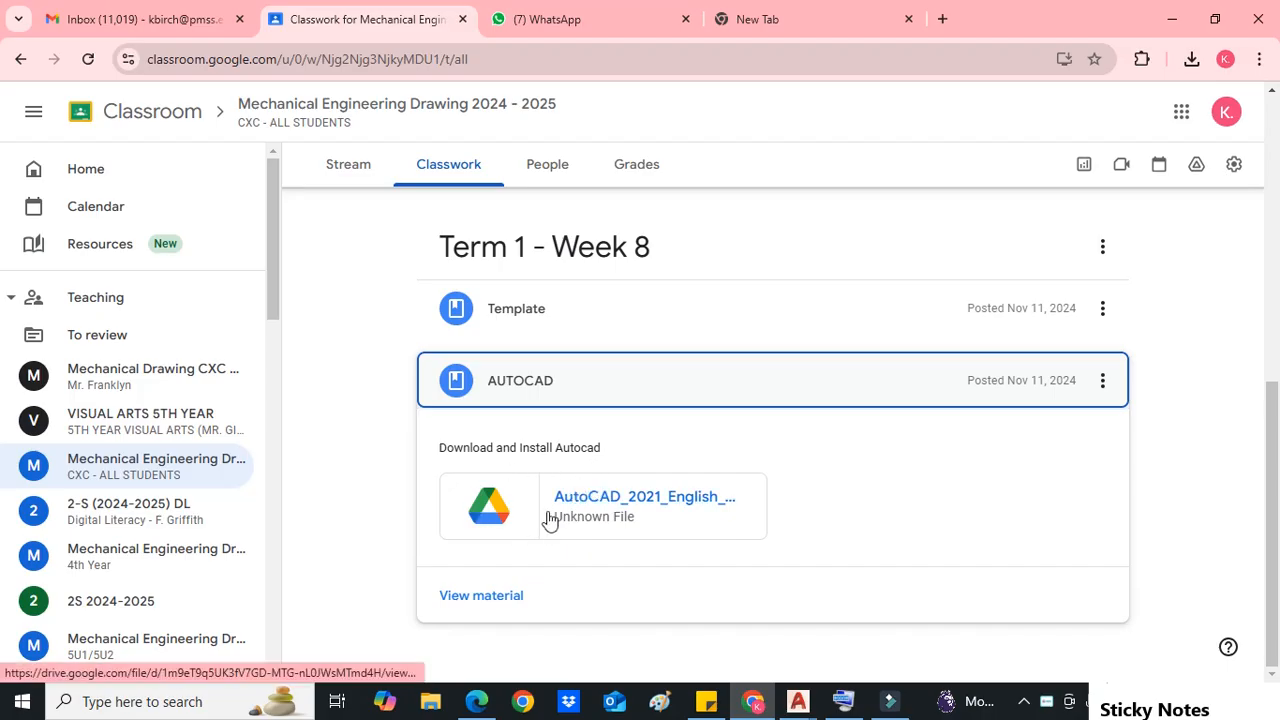
right_click(594, 510)
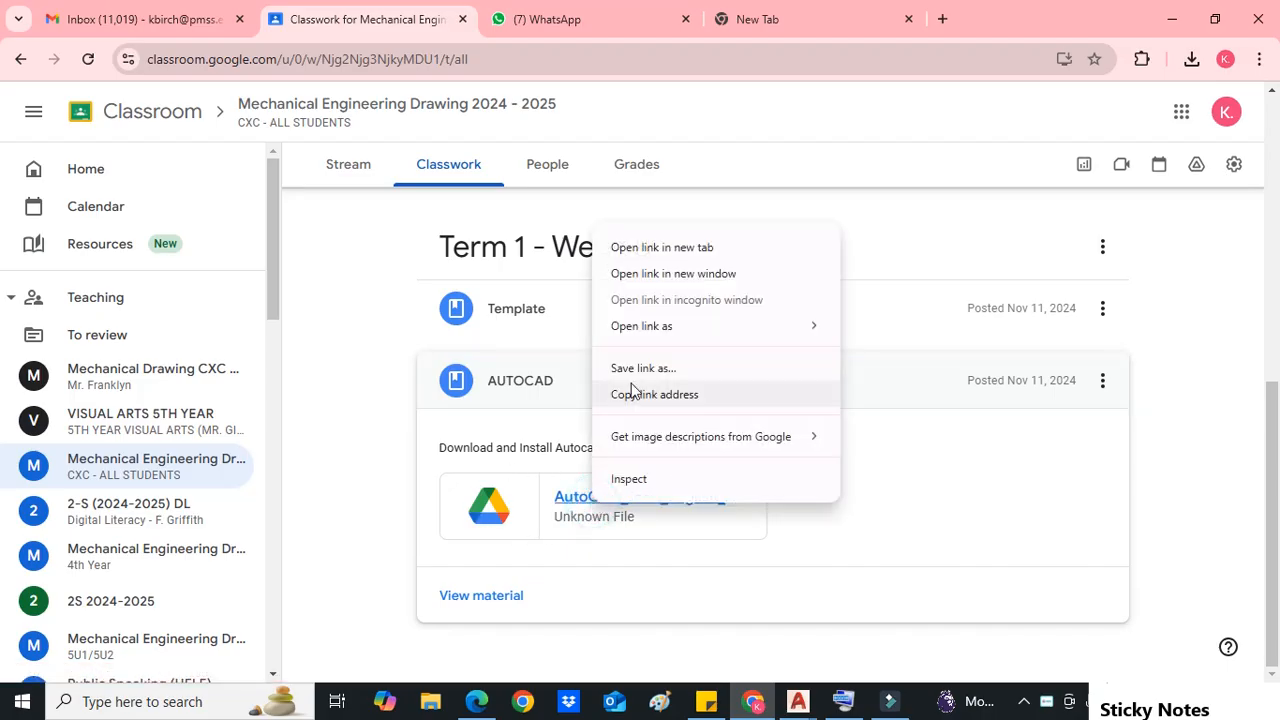
click(679, 250)
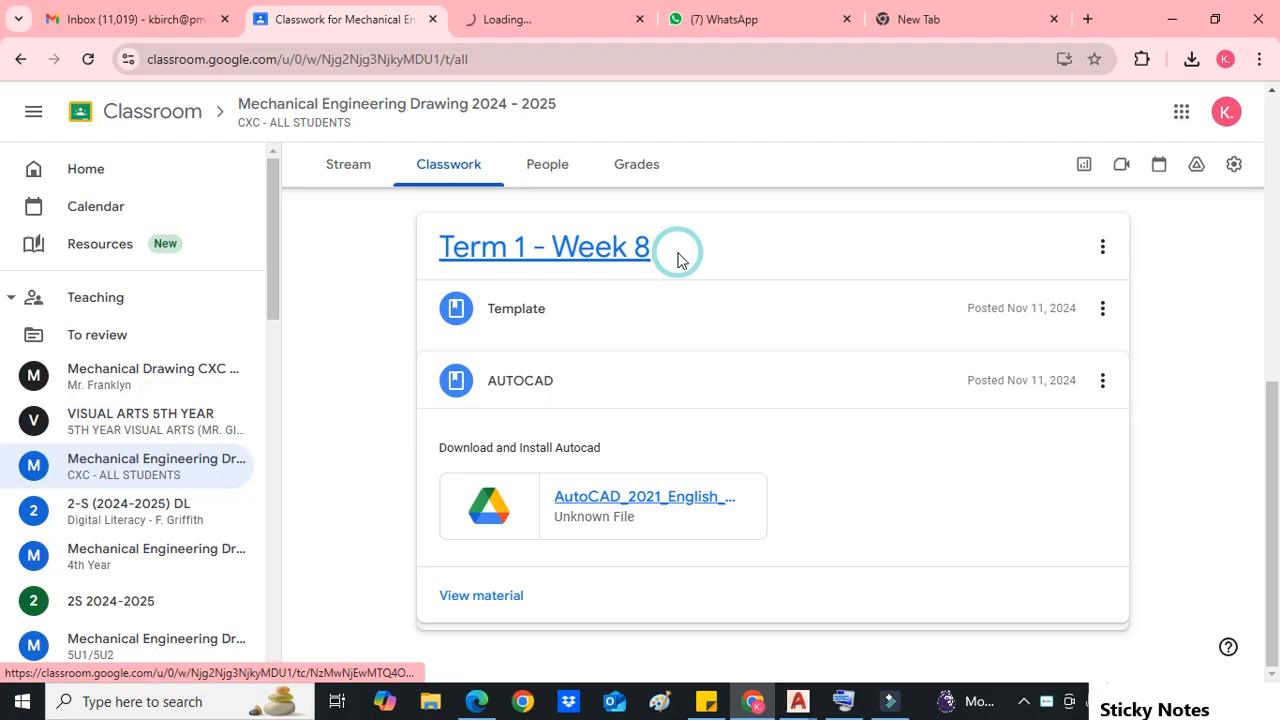
click(491, 21)
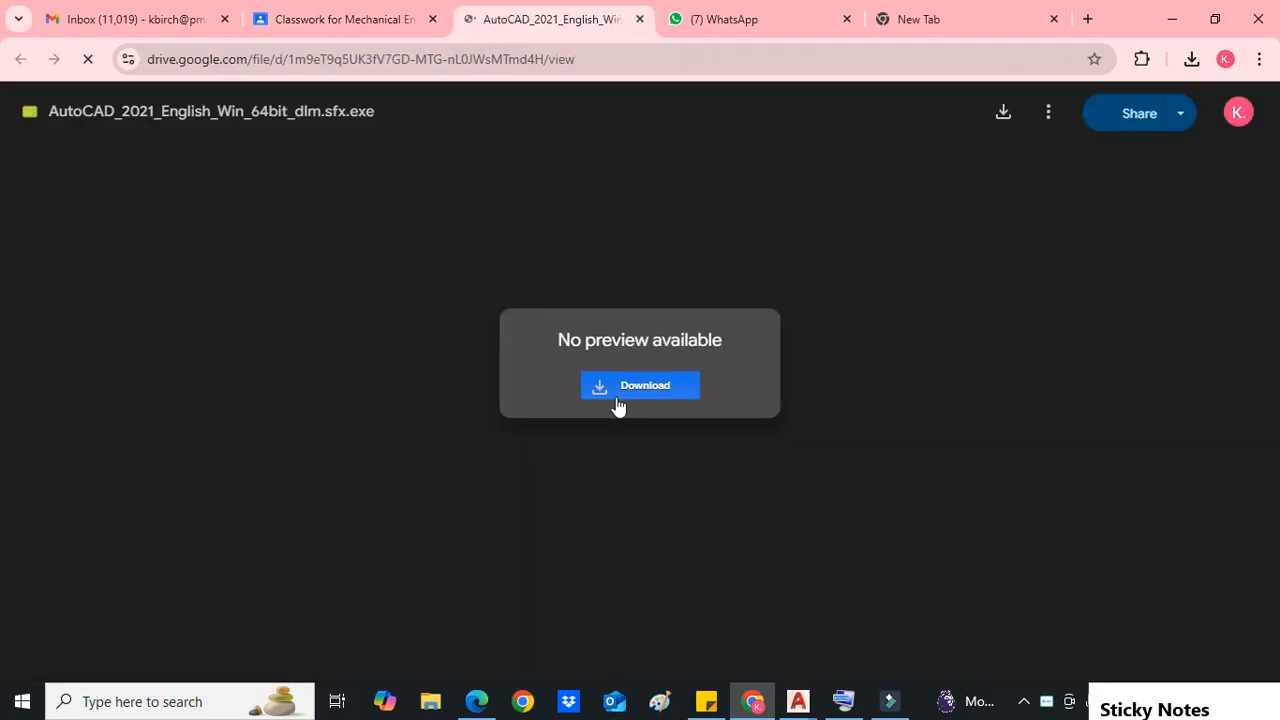
Step: Start downloading the AutoCAD 2021 installer, then close the download warning page
click(629, 396)
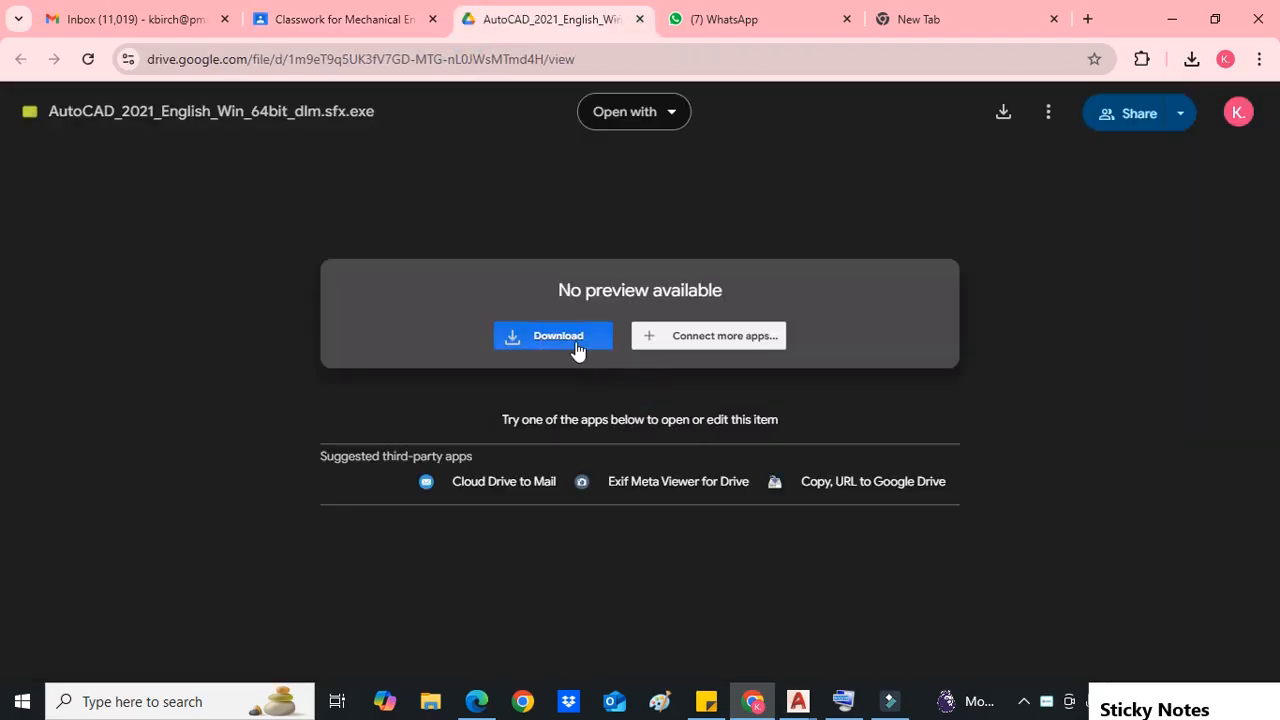
click(576, 342)
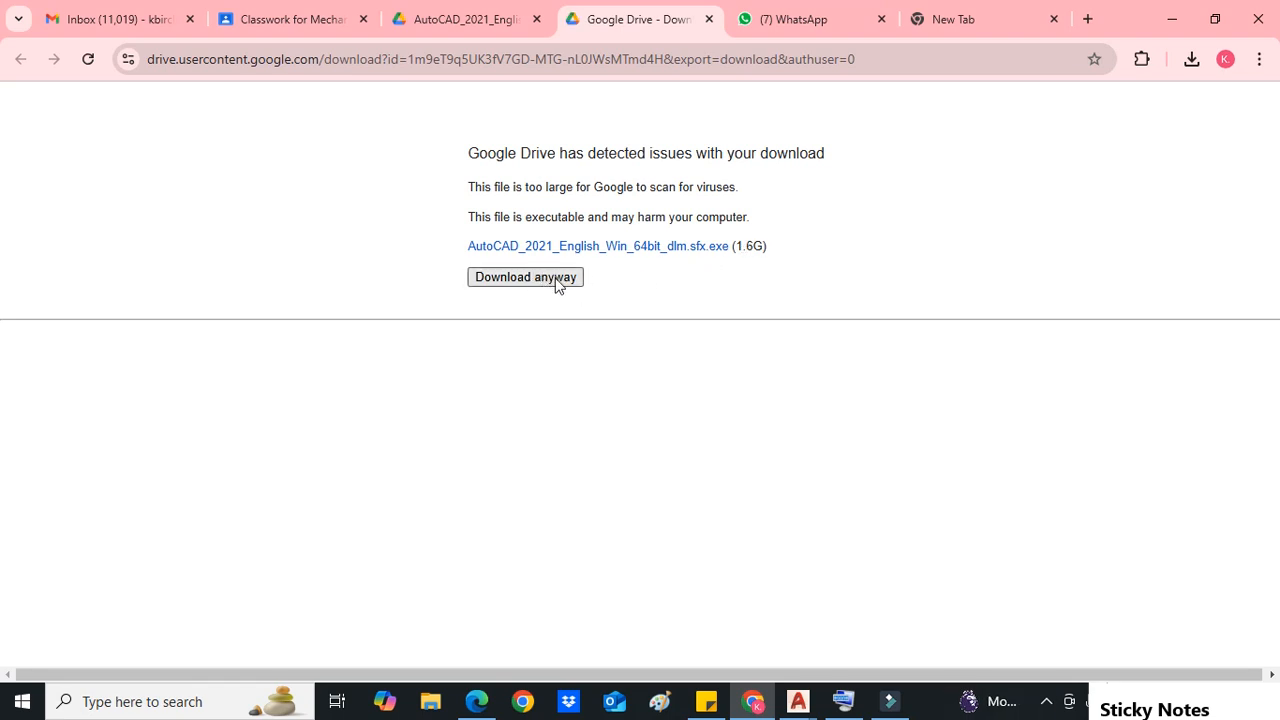
click(710, 20)
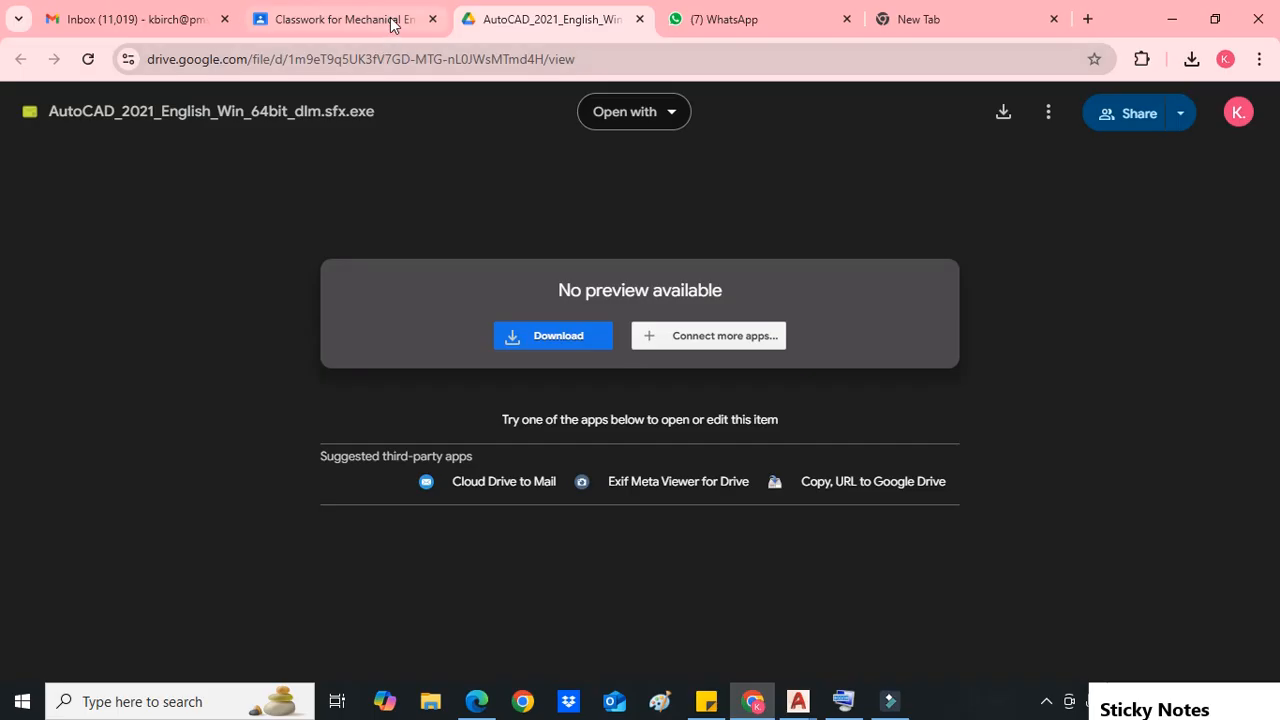
Step: Switch to the open AutoCAD window, go to its Start tab and maximize the window
click(385, 20)
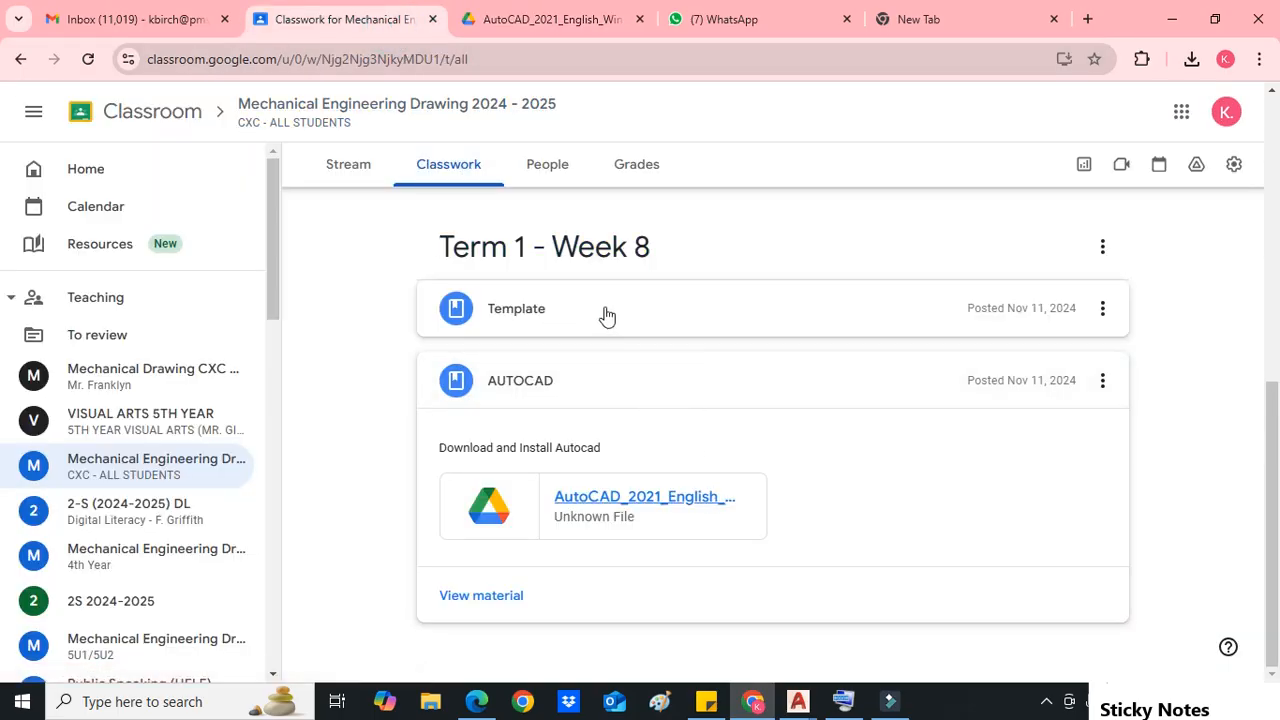
mouse_move(797, 701)
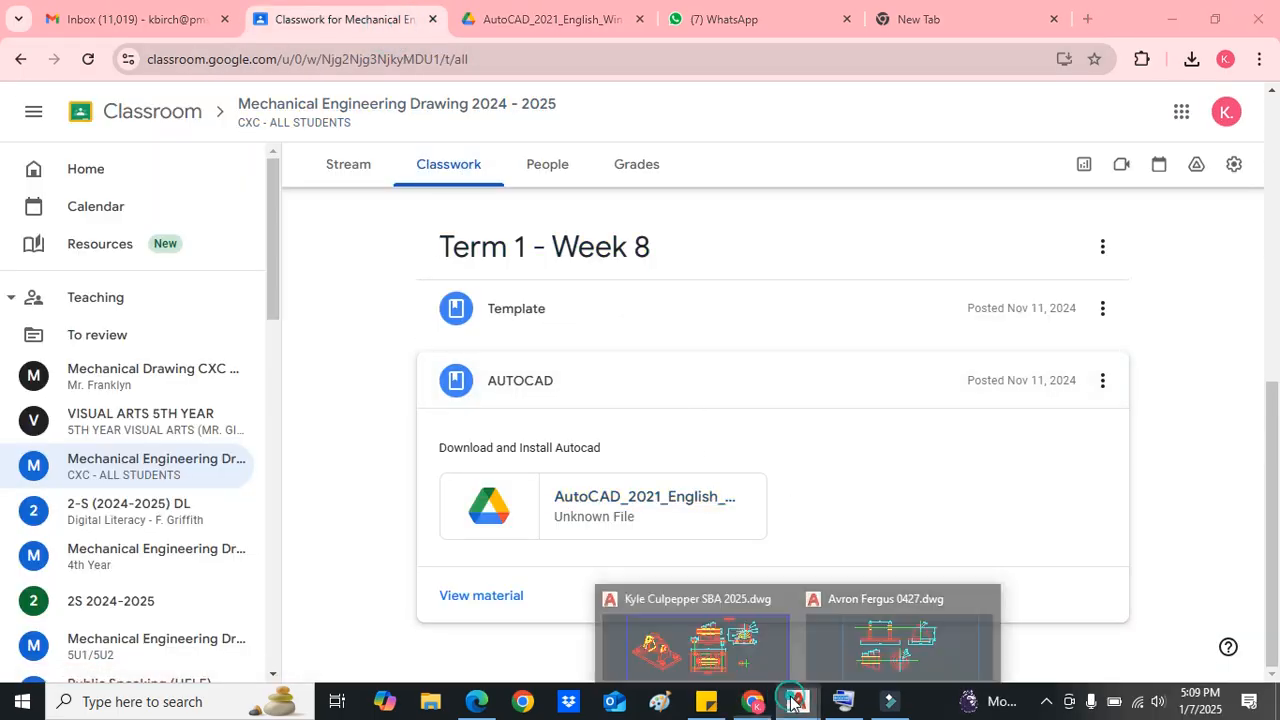
click(778, 645)
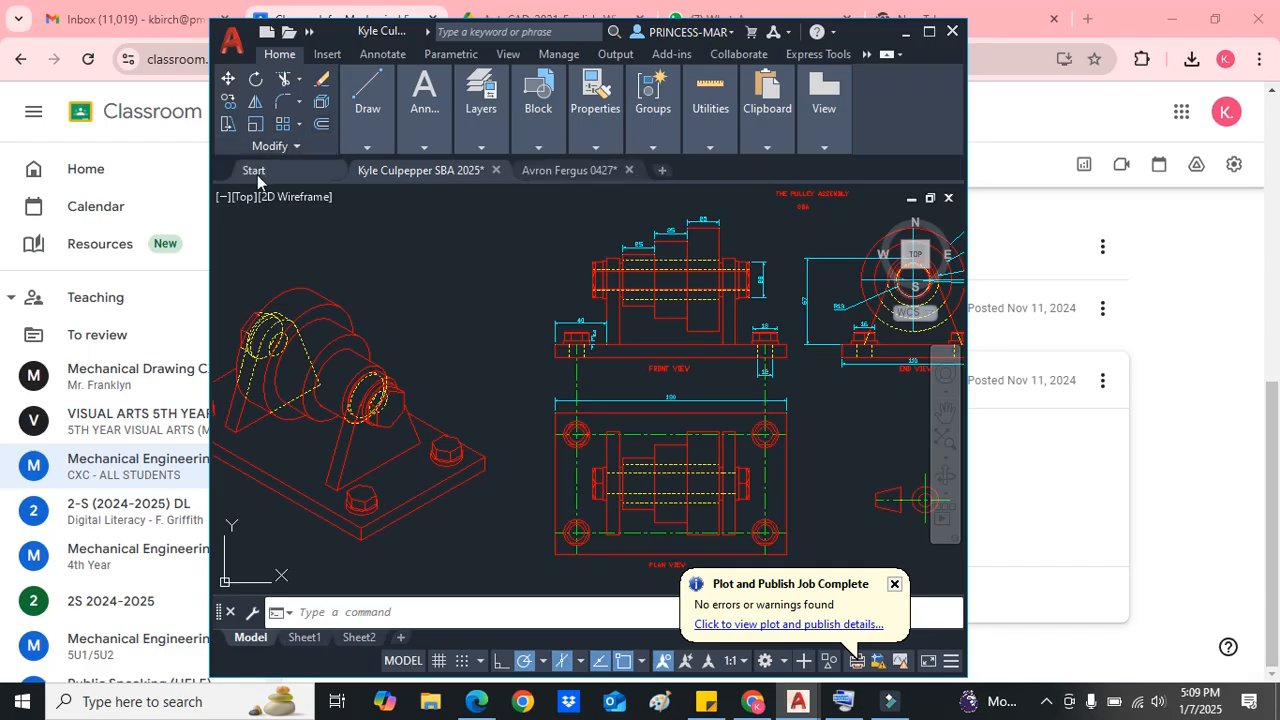
click(255, 172)
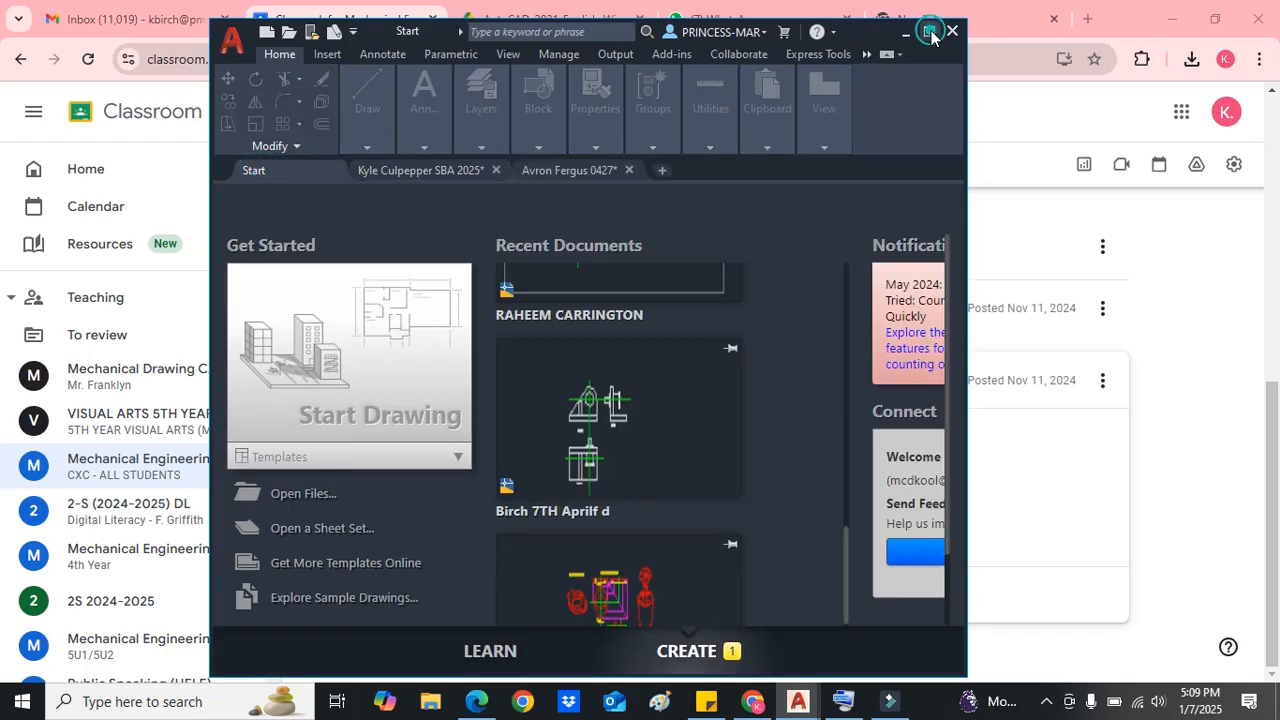
click(929, 33)
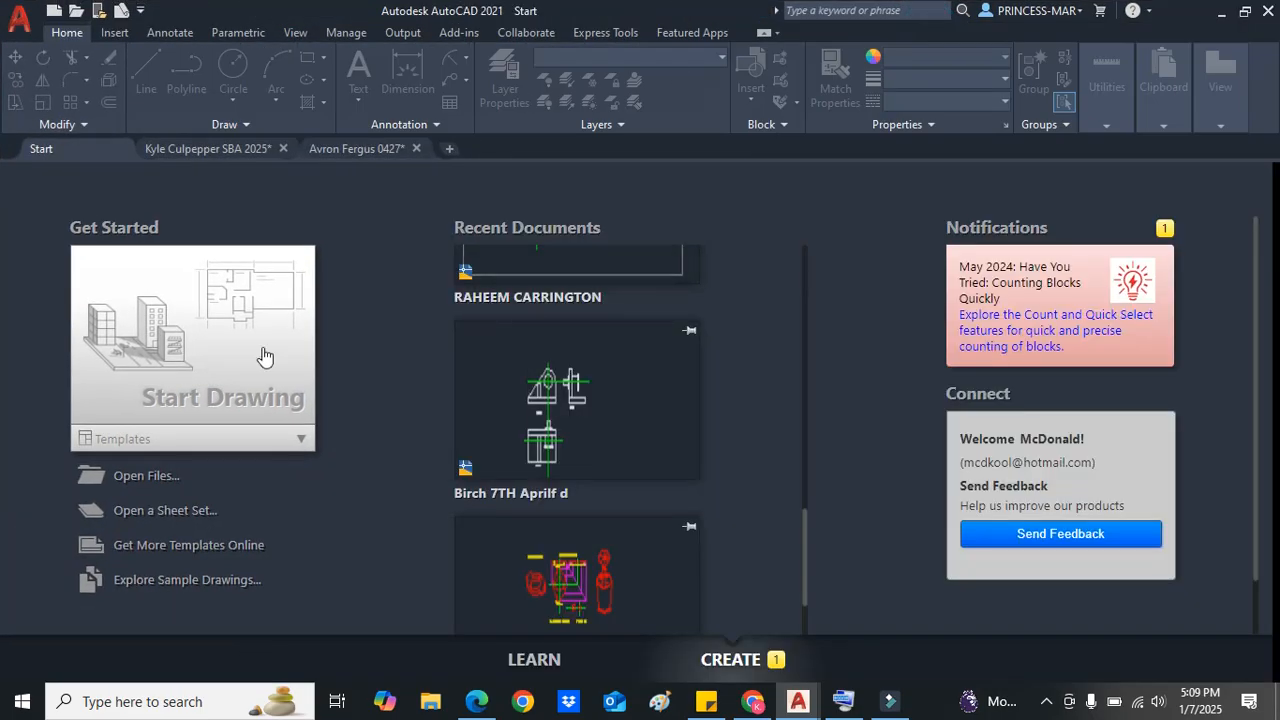
Step: Open the account menu, dismiss it and minimize AutoCAD
click(1080, 12)
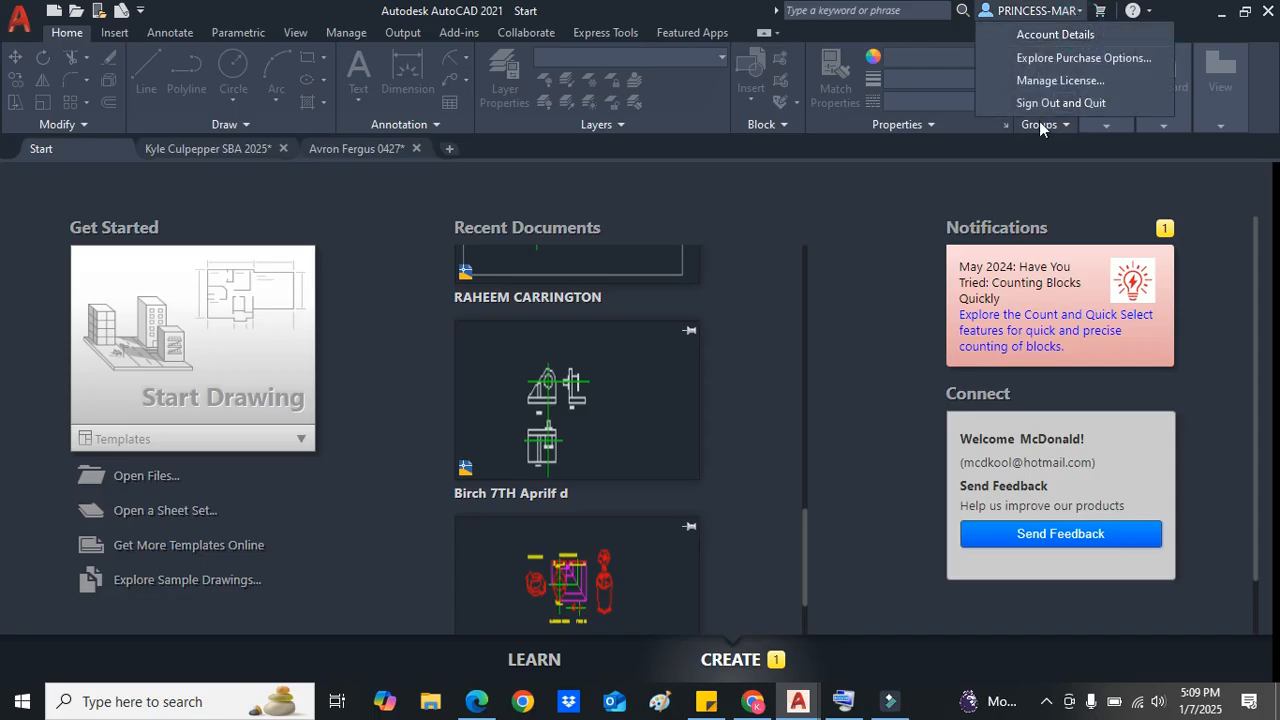
click(905, 292)
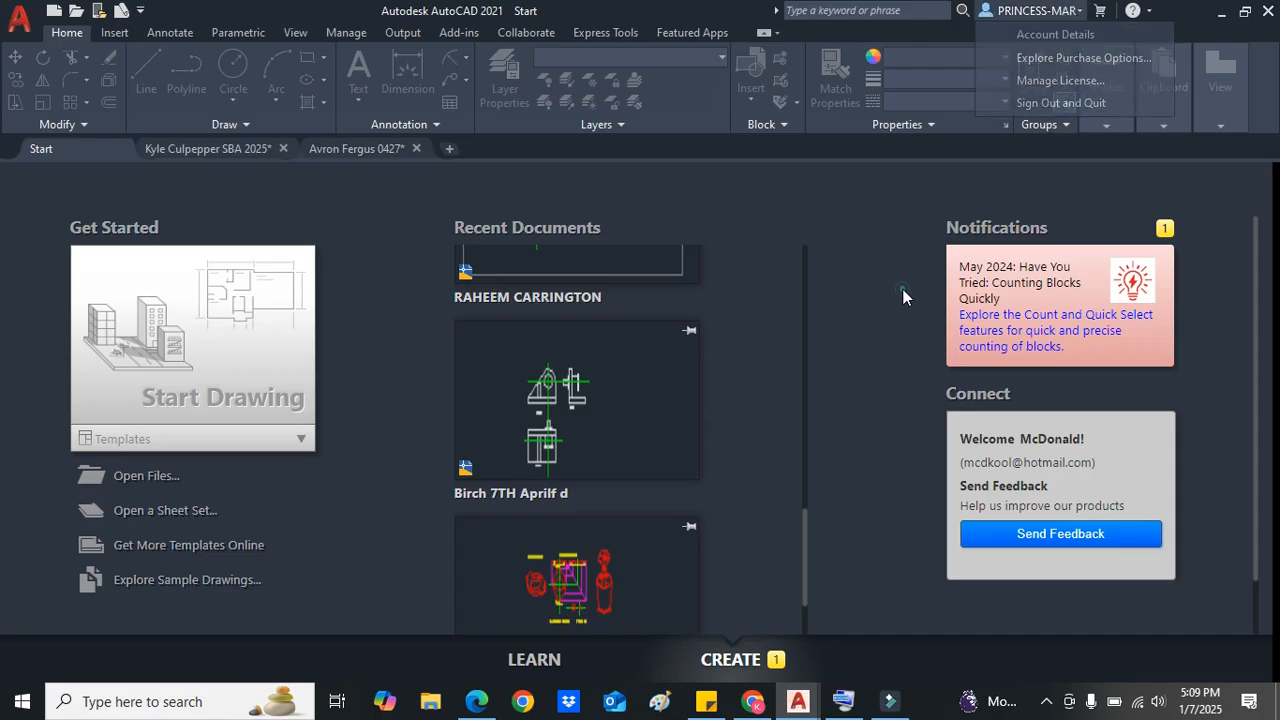
click(1220, 11)
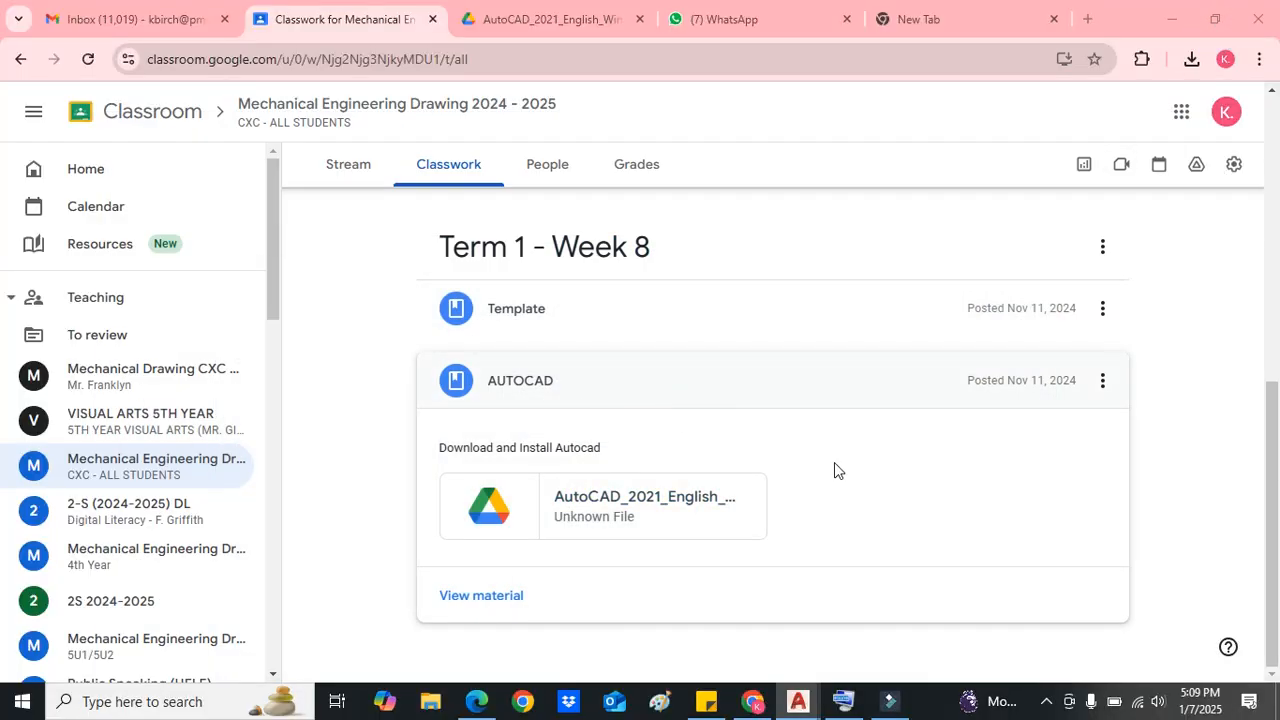
Step: Expand the Template post and open Template.dwg in a new tab
click(651, 323)
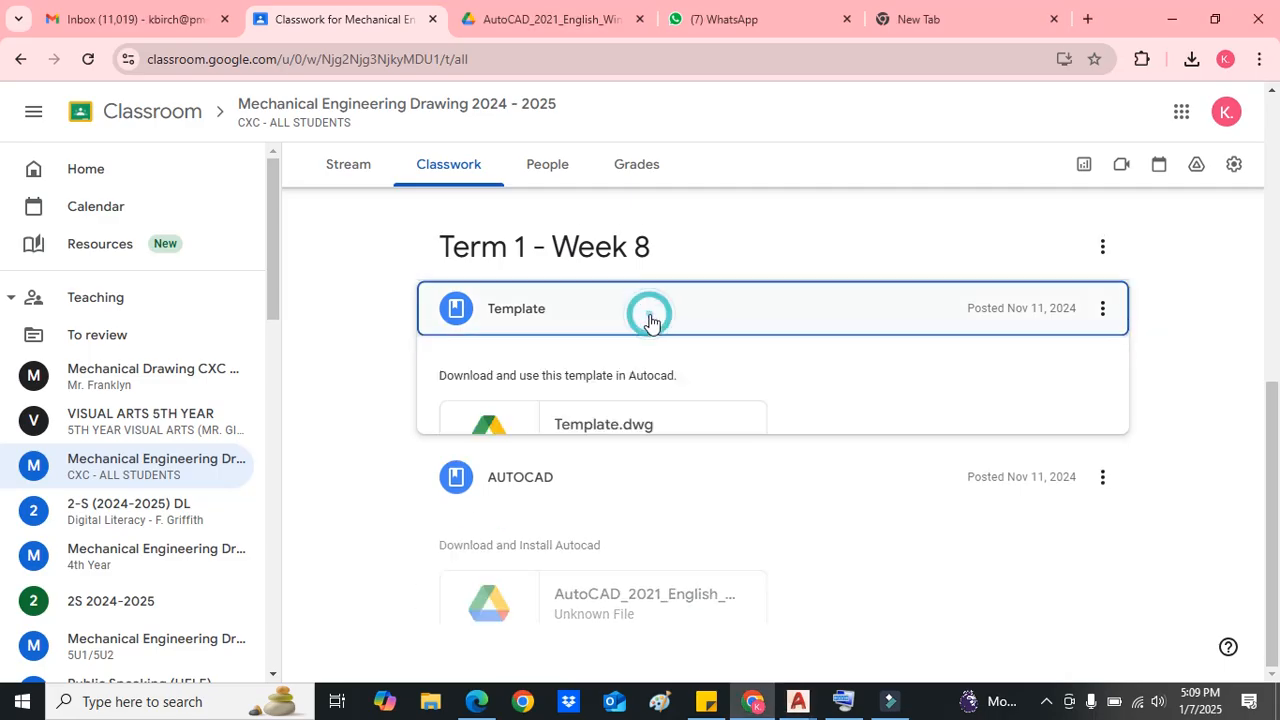
right_click(598, 434)
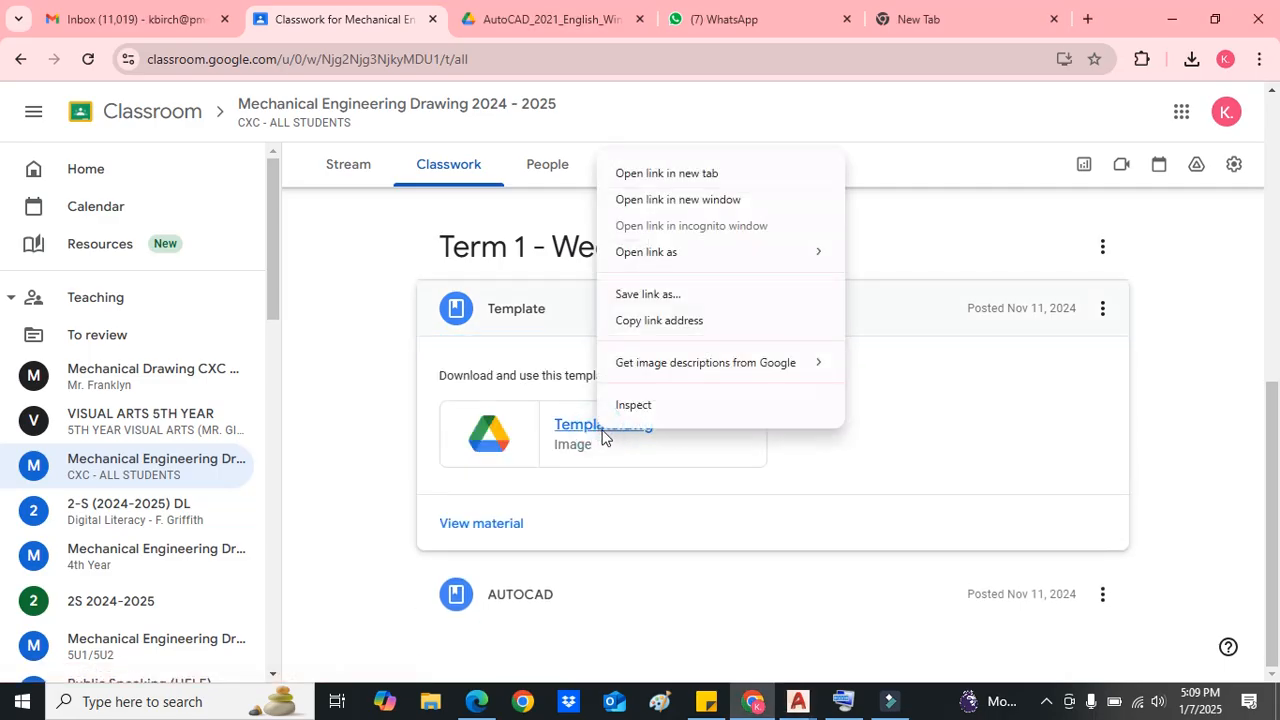
click(684, 175)
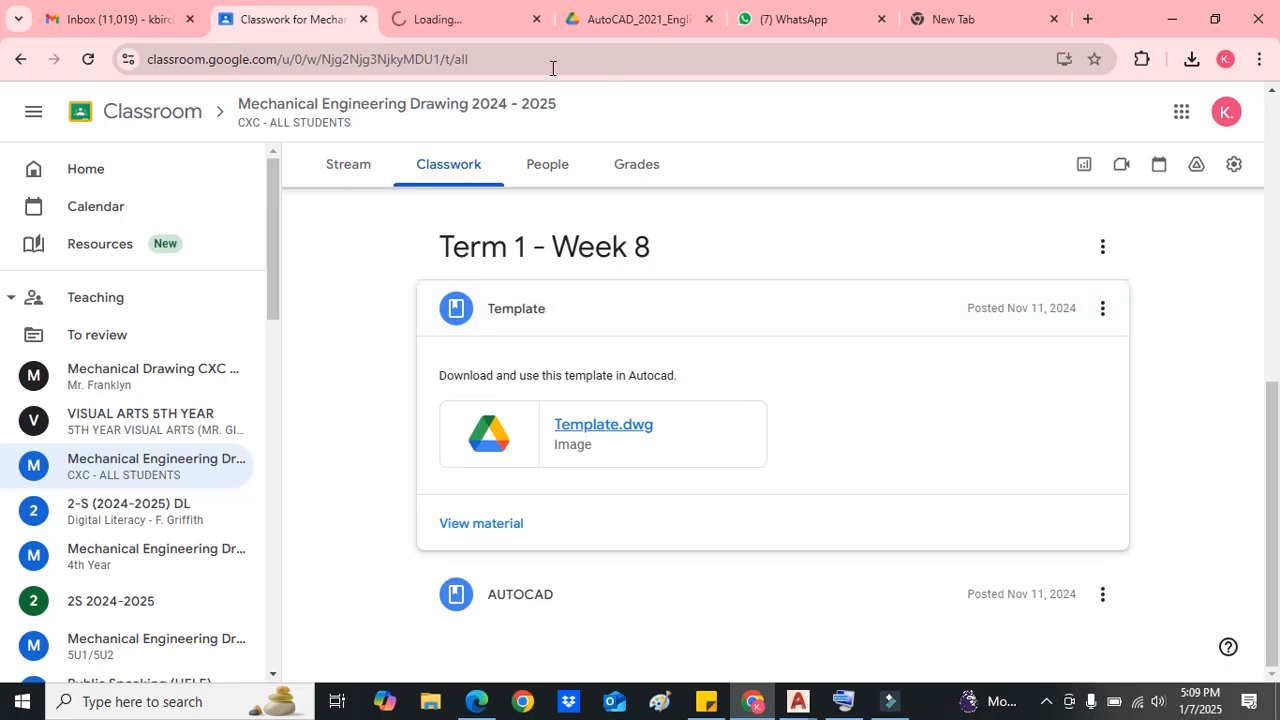
click(480, 19)
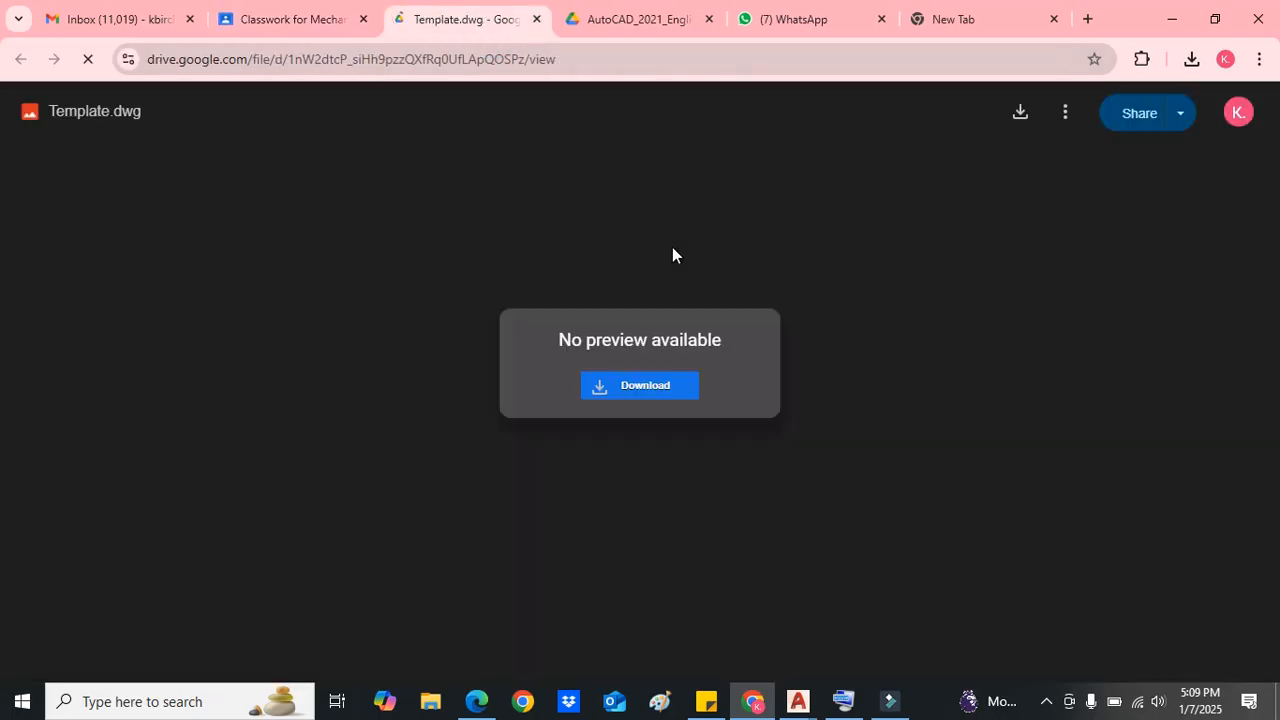
Step: Download Template.dwg and open the downloaded file in AutoCAD
click(648, 391)
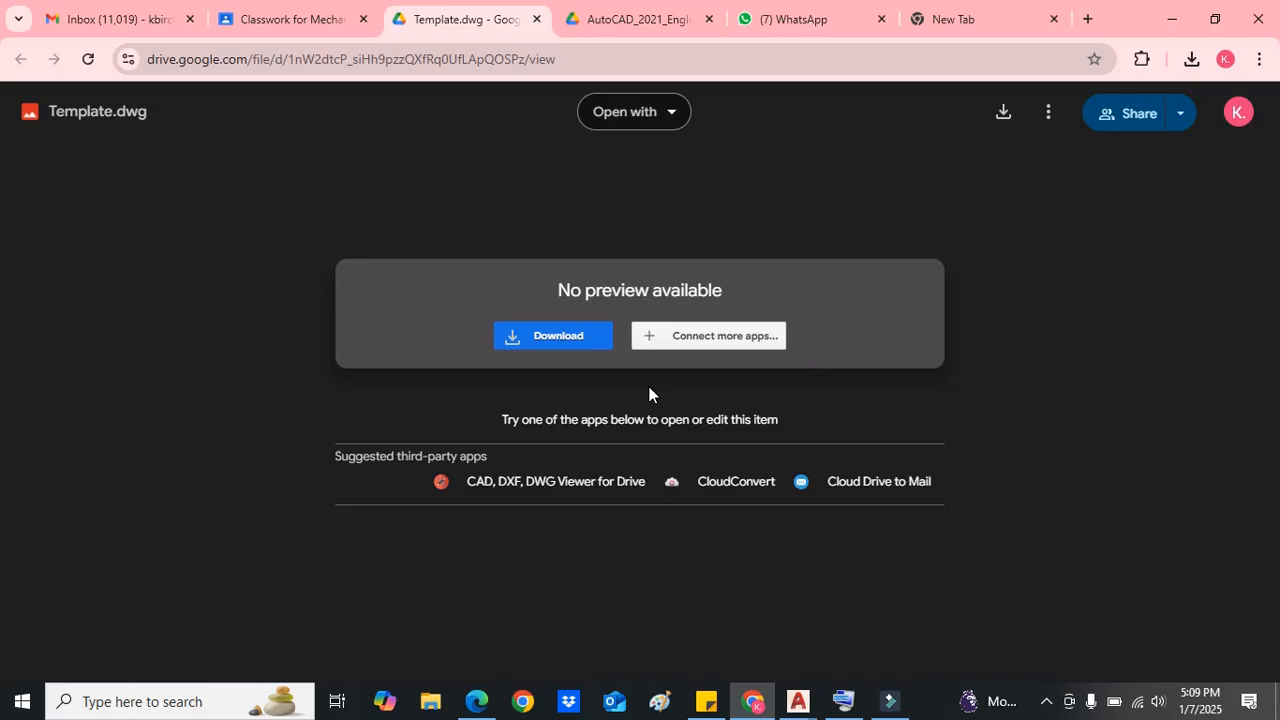
click(590, 345)
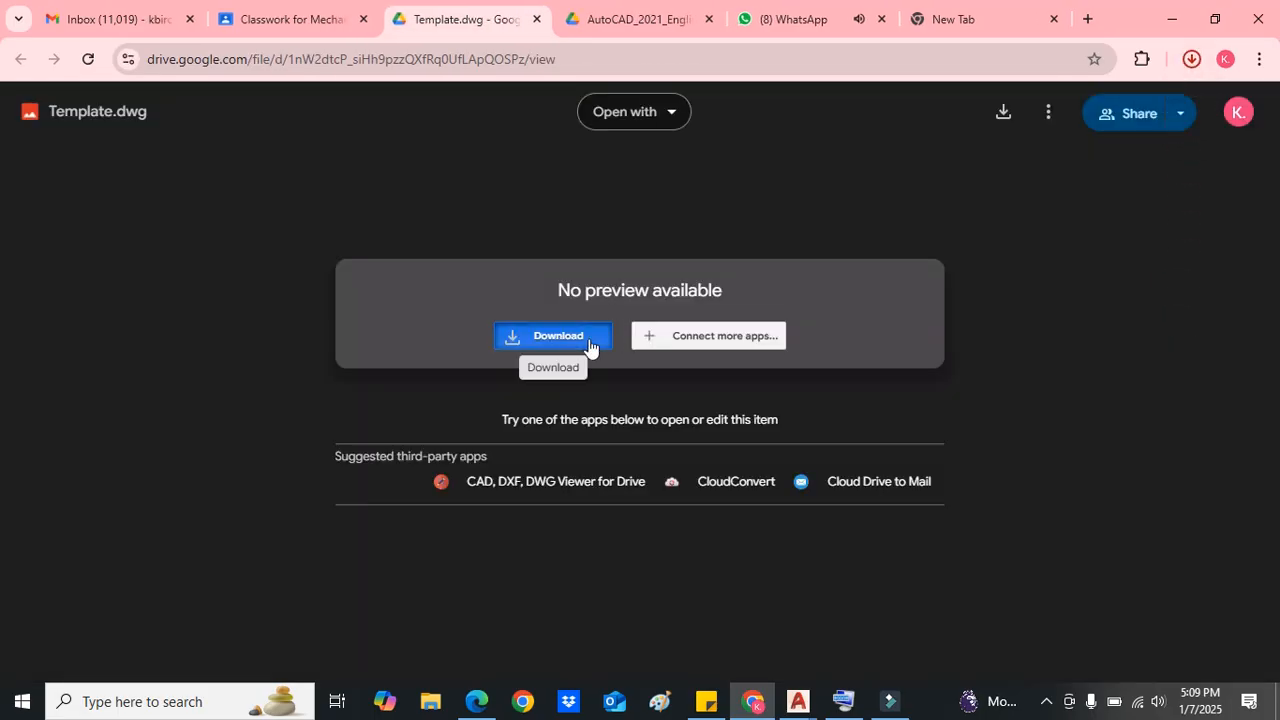
click(605, 335)
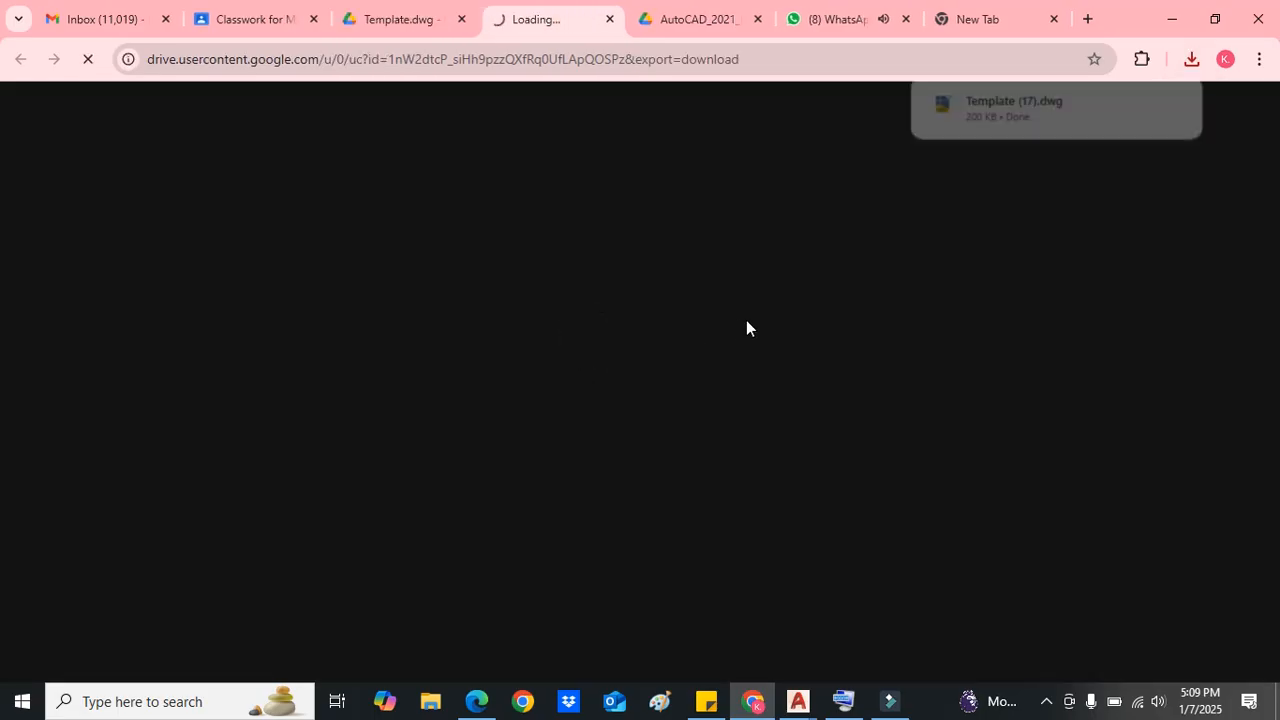
click(1007, 110)
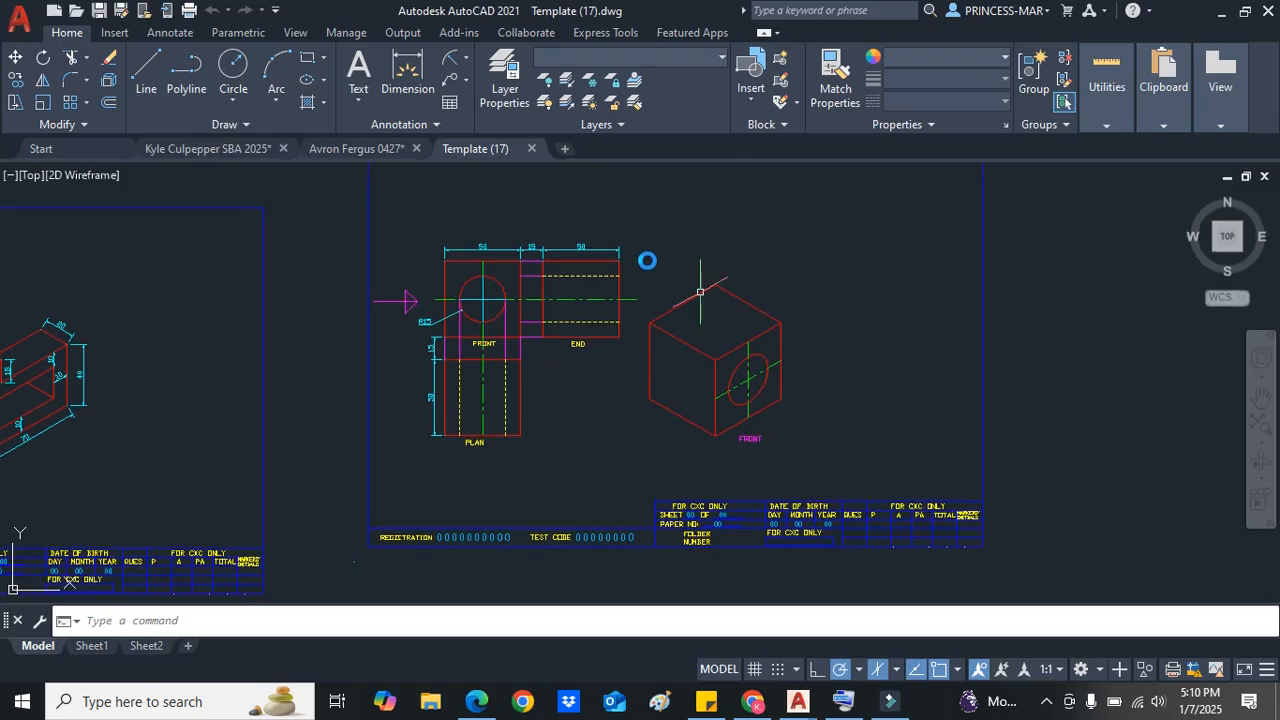
Step: Zoom and pan around the template drawing to examine its sheets and views
scroll(627, 261, down, 6)
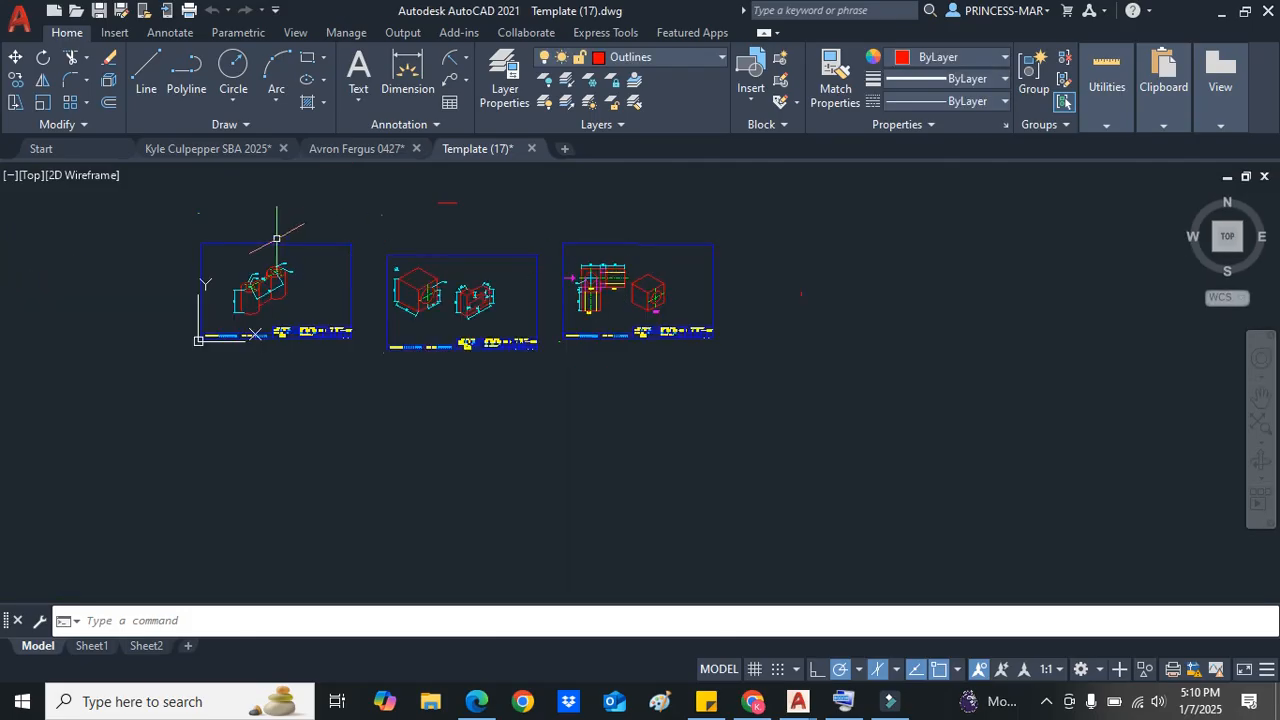
scroll(239, 223, up, 4)
scroll(234, 243, up, 2)
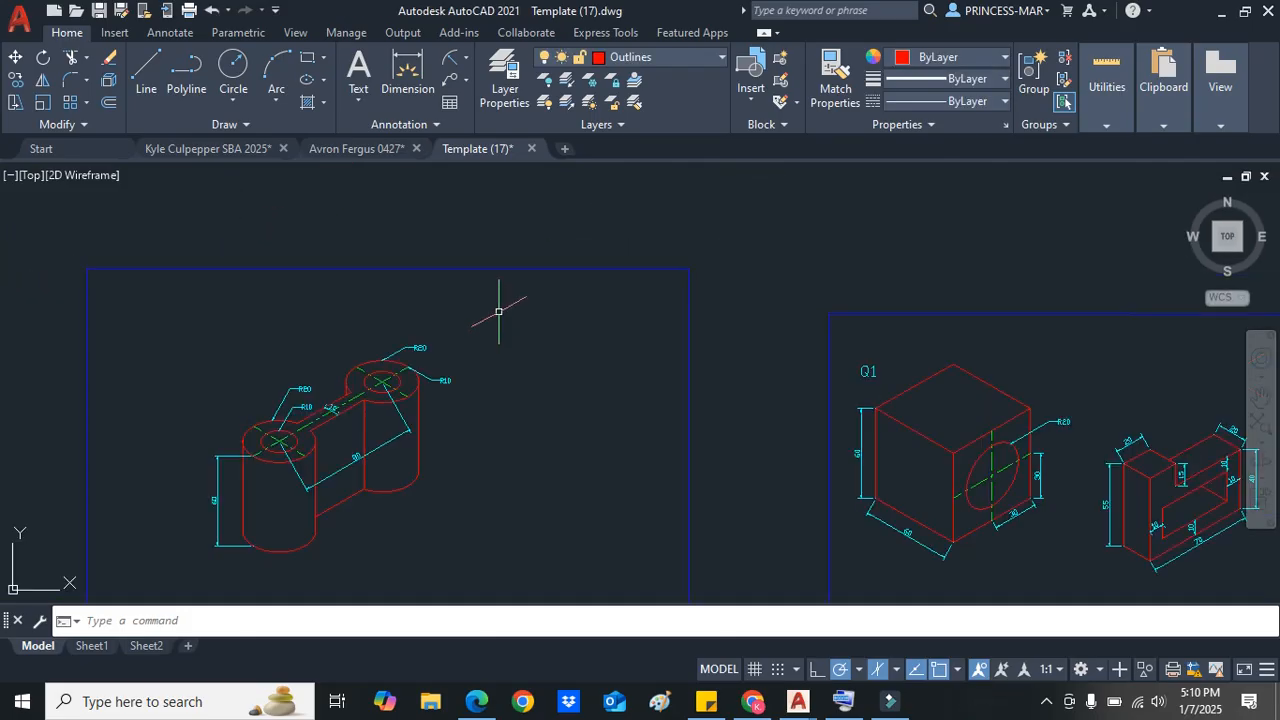
scroll(498, 311, down, 4)
scroll(1050, 367, up, 4)
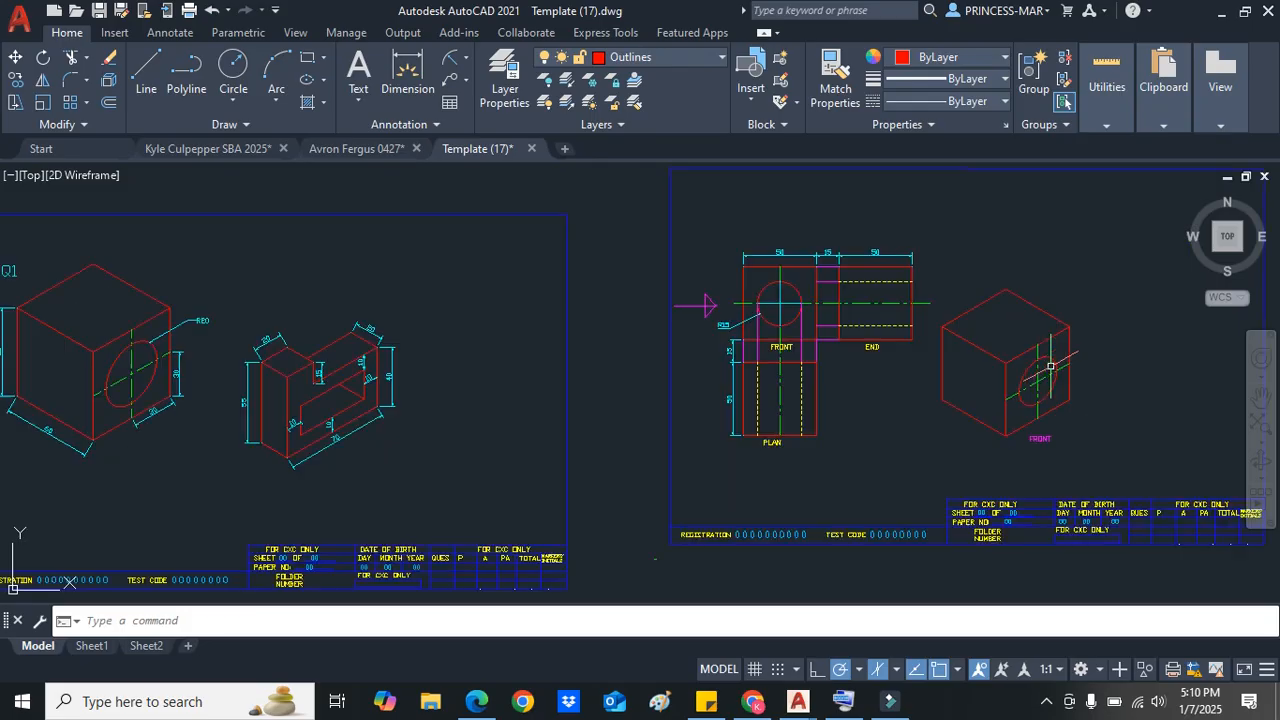
middle_drag(986, 357, 837, 375)
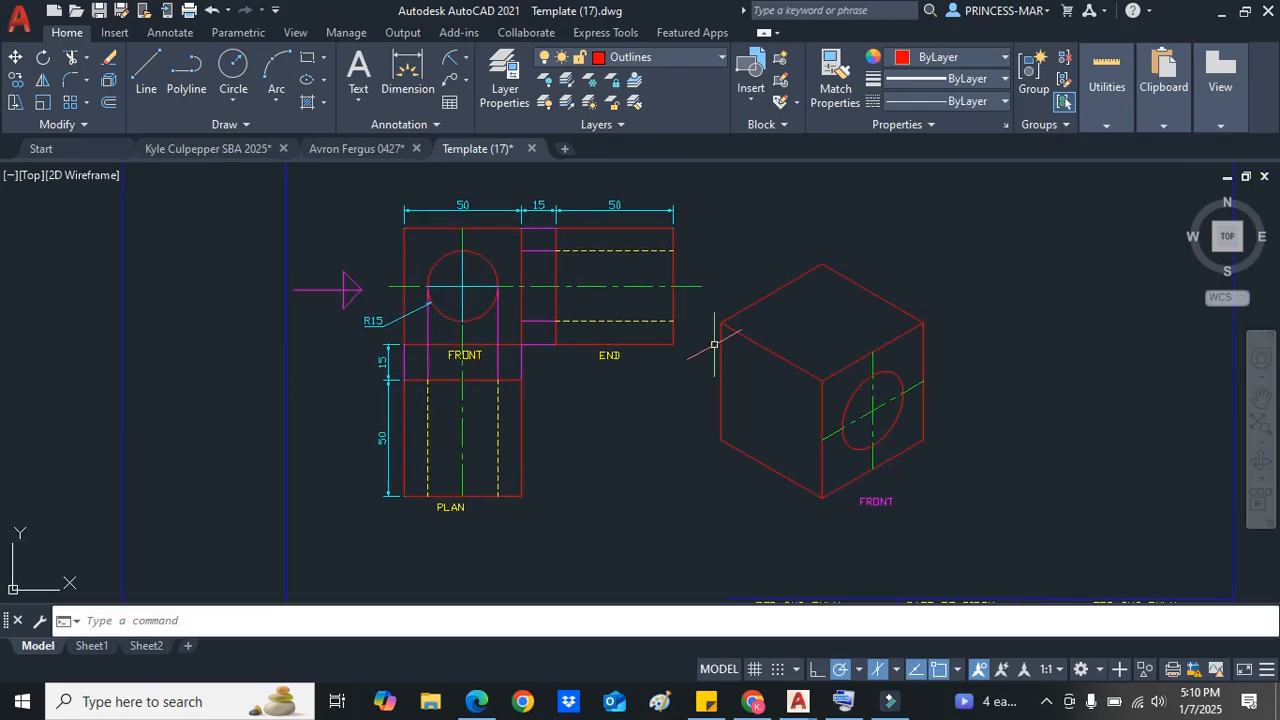
scroll(657, 294, down, 2)
scroll(613, 313, up, 2)
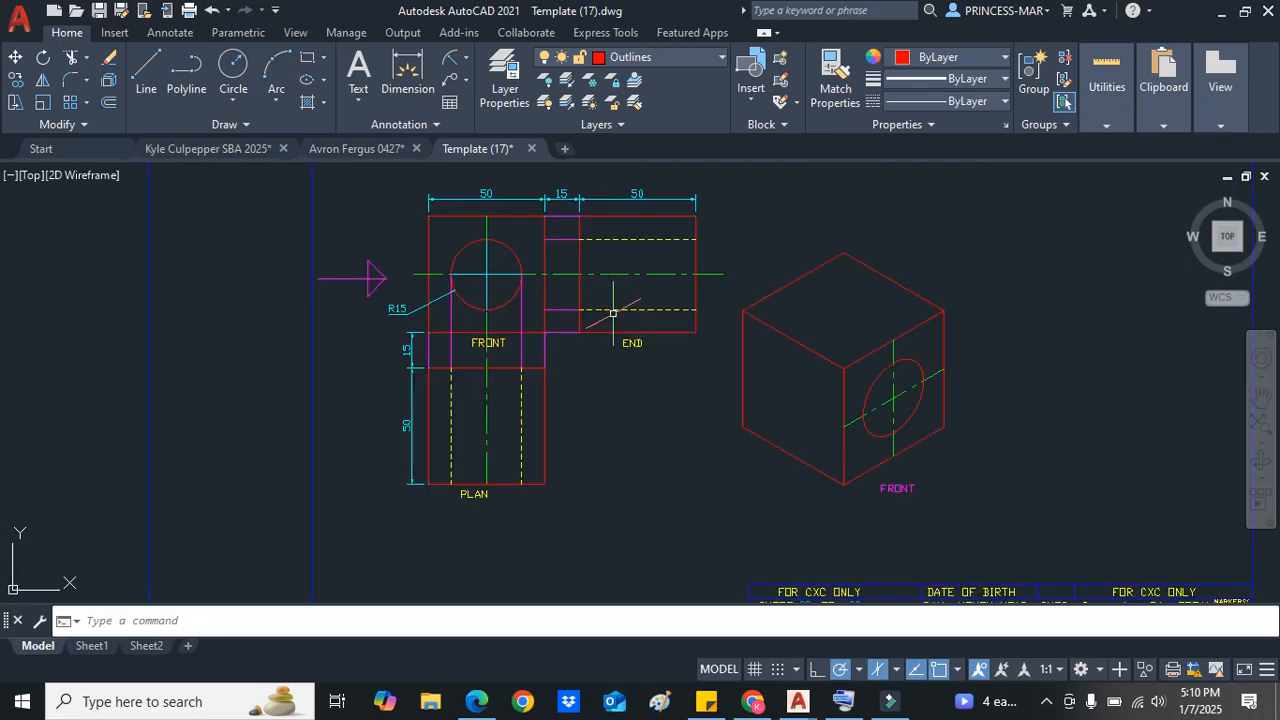
scroll(613, 313, down, 2)
scroll(724, 357, up, 2)
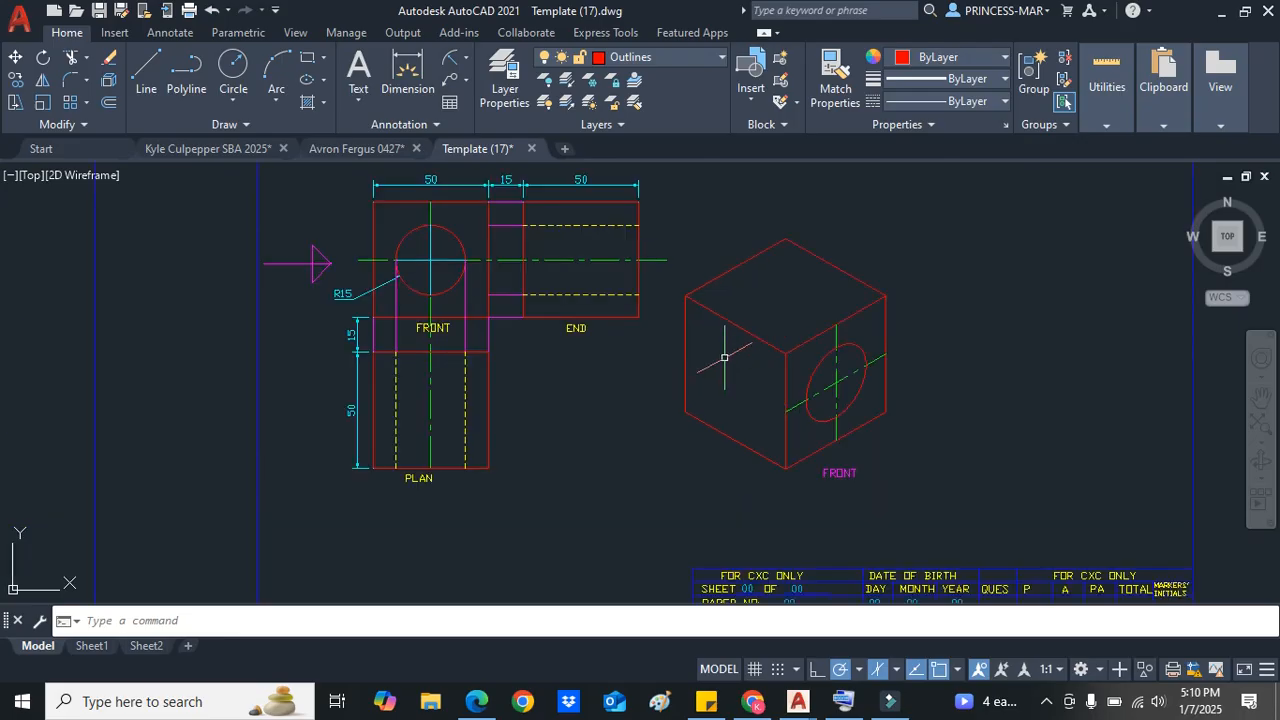
Step: Open the layer list to review the template's layers
click(718, 58)
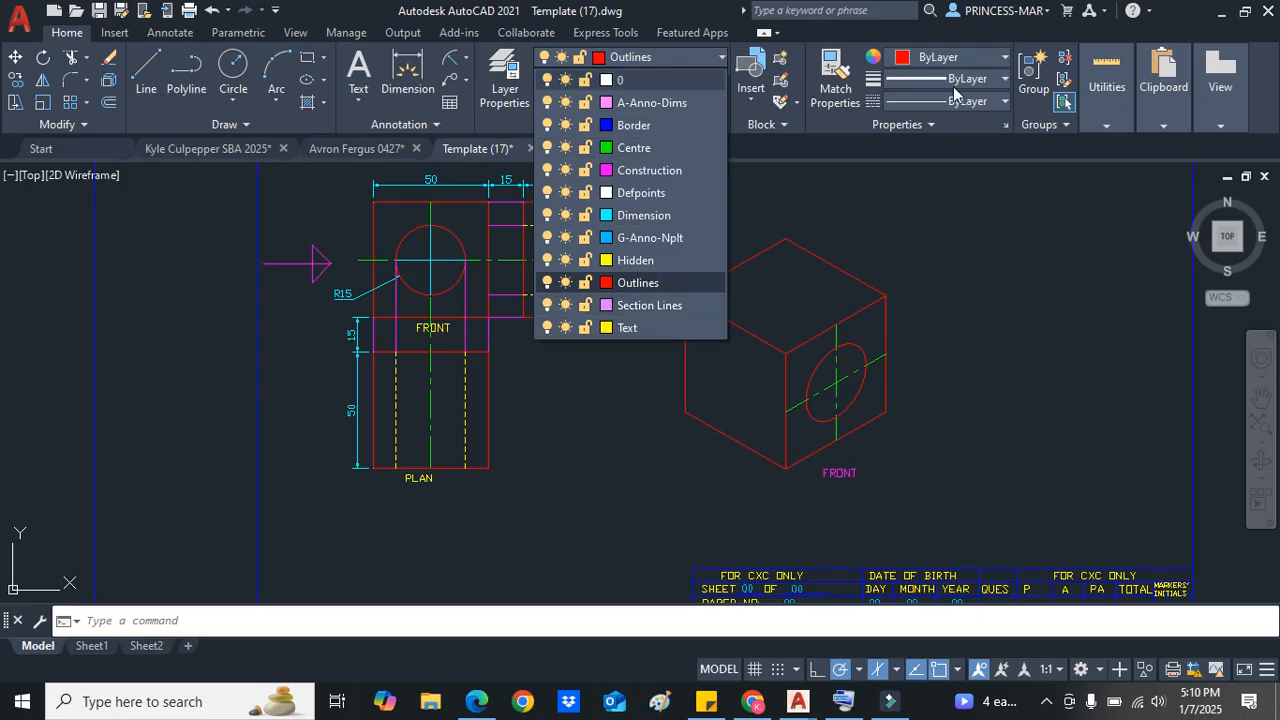
click(721, 62)
scroll(715, 295, down, 3)
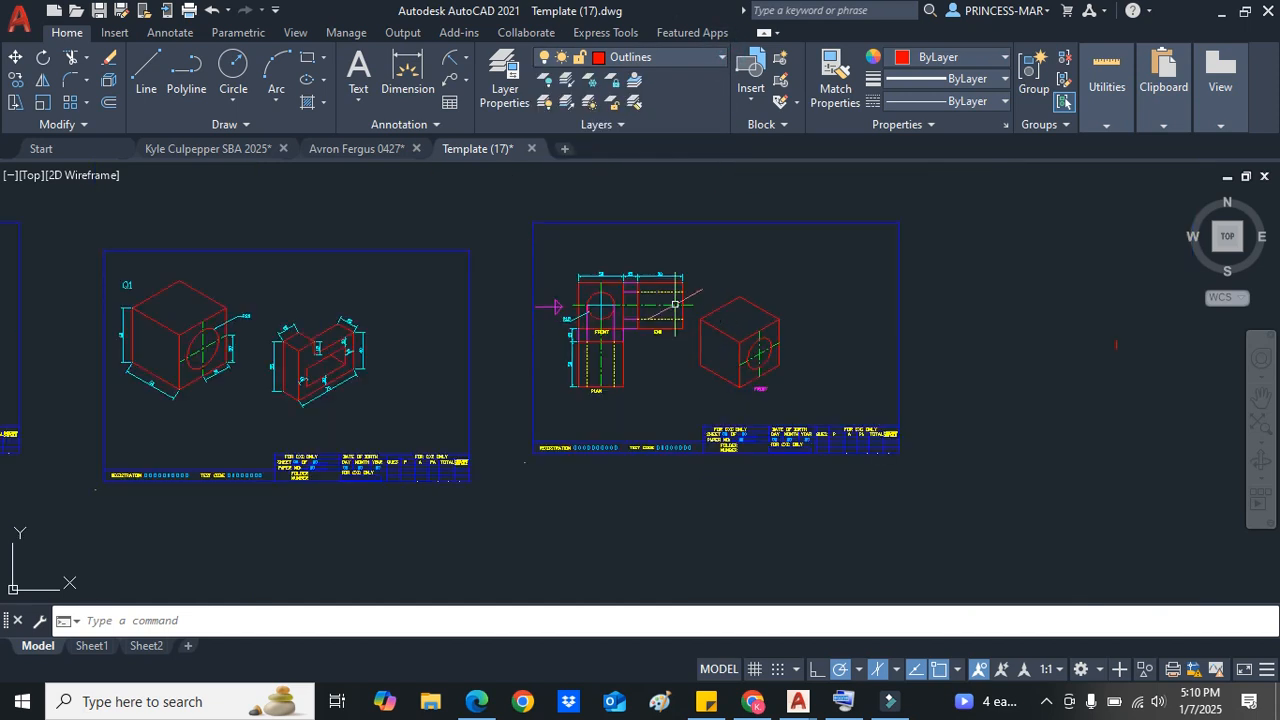
scroll(675, 304, up, 3)
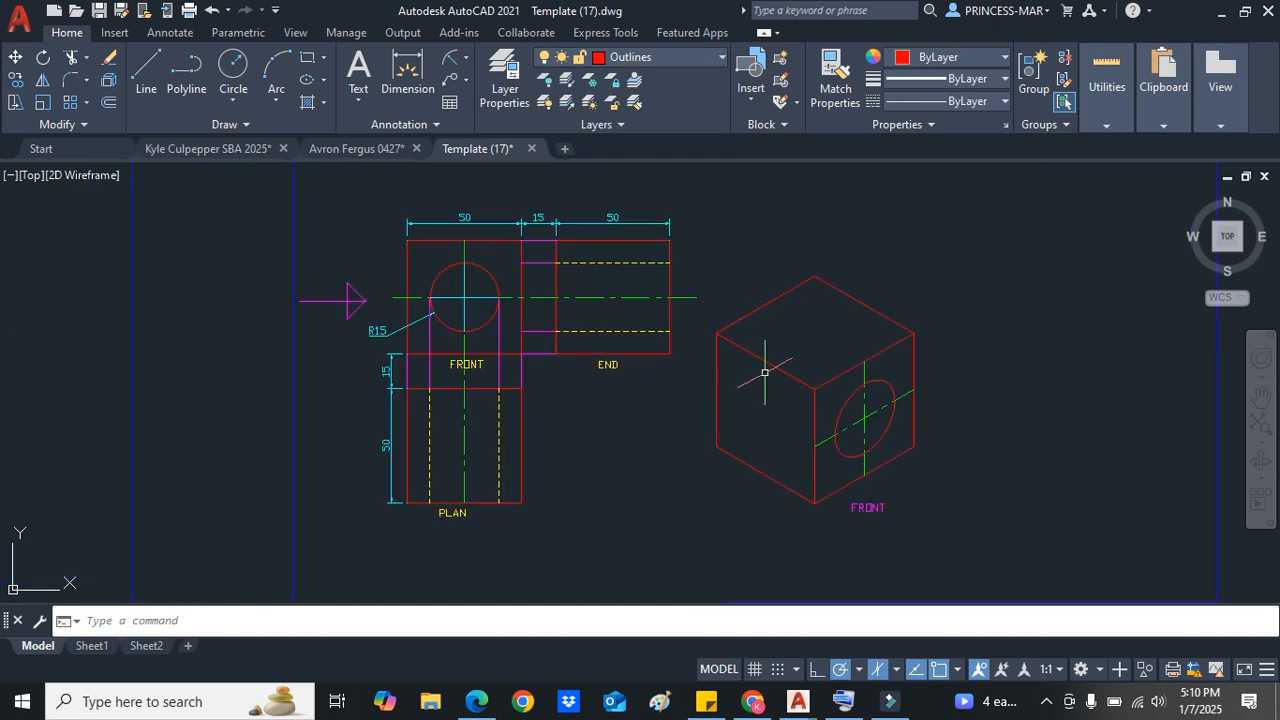
Step: Select and inspect the isometric view's lines and FRONT label without changing them
mouse_move(915, 527)
mouse_down()
mouse_move(742, 492)
mouse_move(688, 435)
mouse_move(678, 330)
mouse_move(730, 262)
mouse_move(930, 258)
mouse_up()
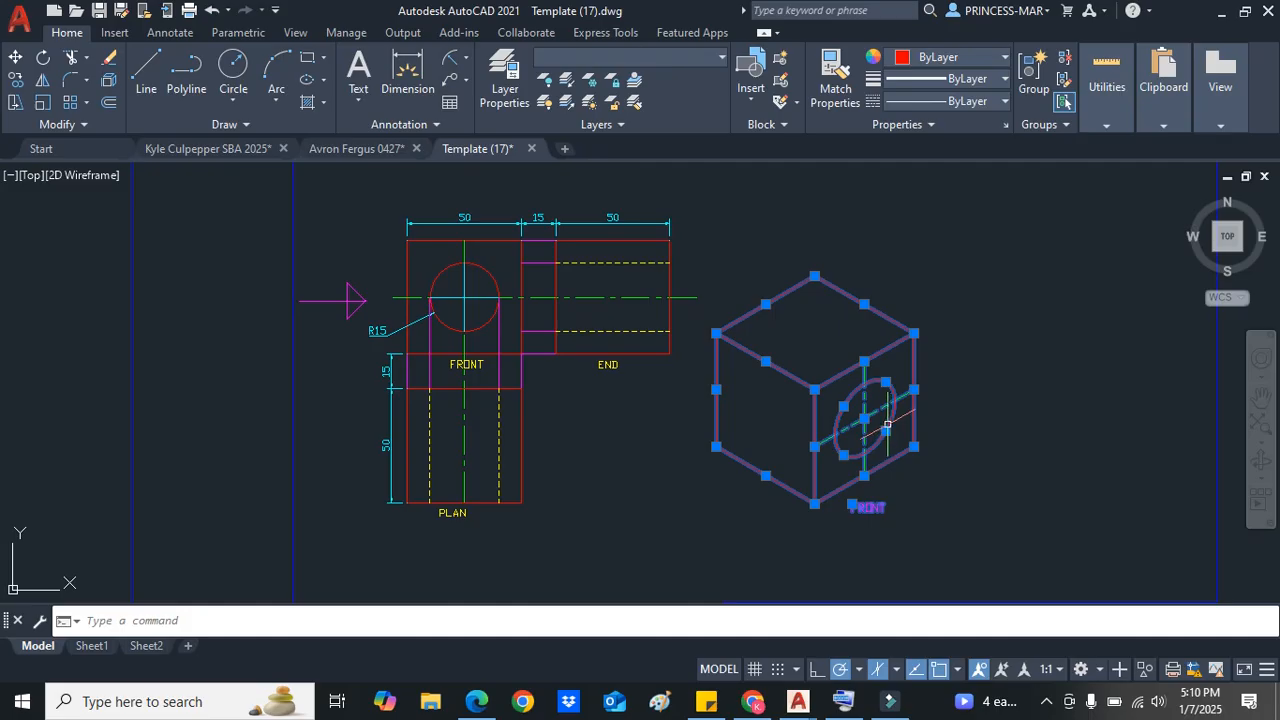
key(Escape)
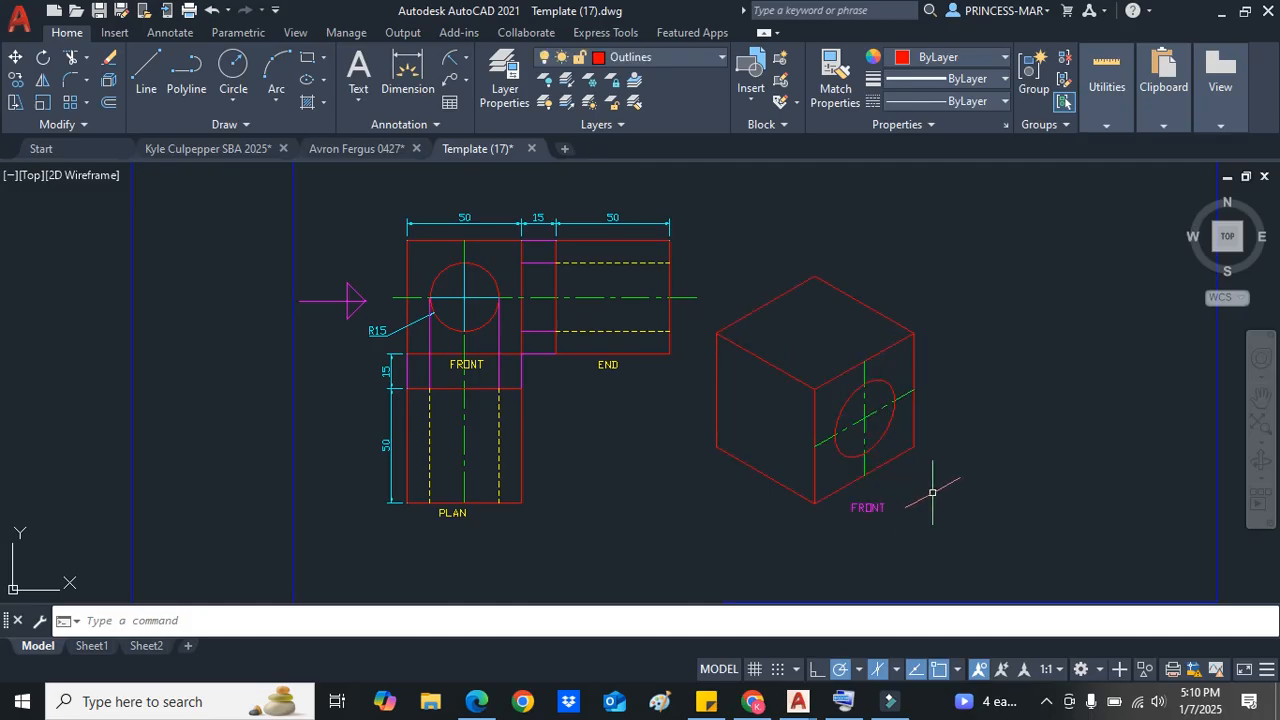
click(868, 508)
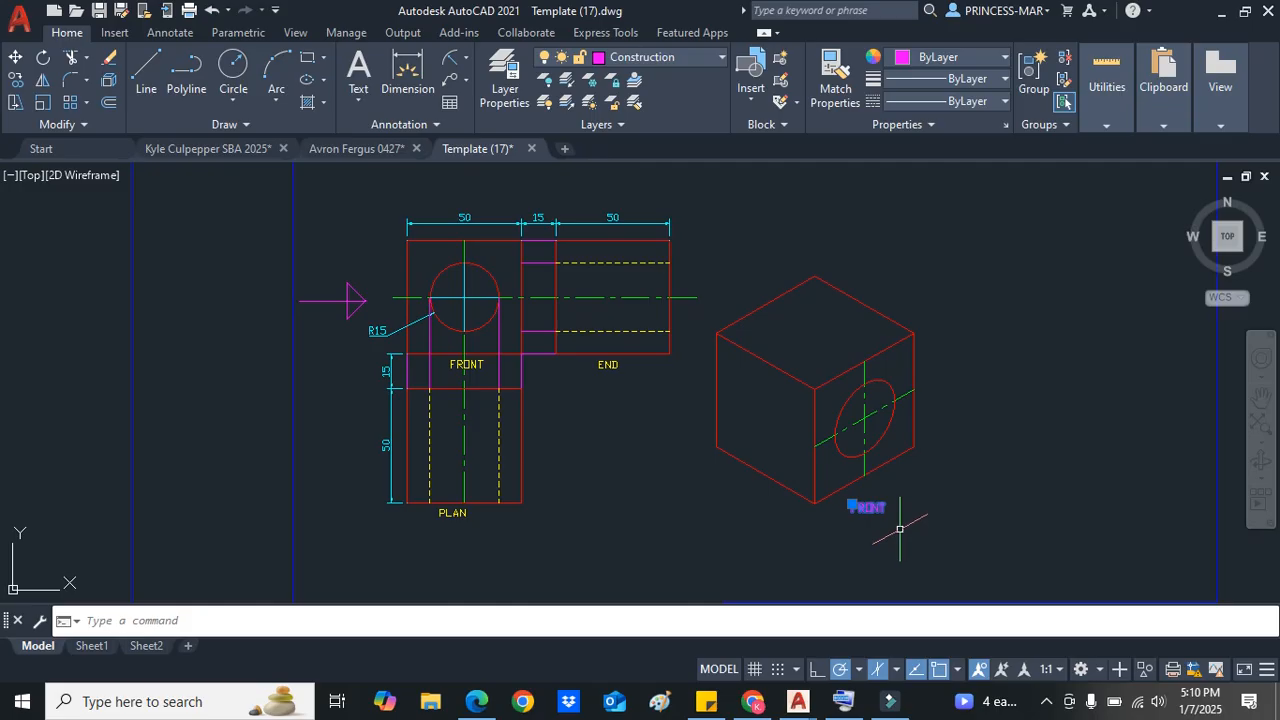
key(Escape)
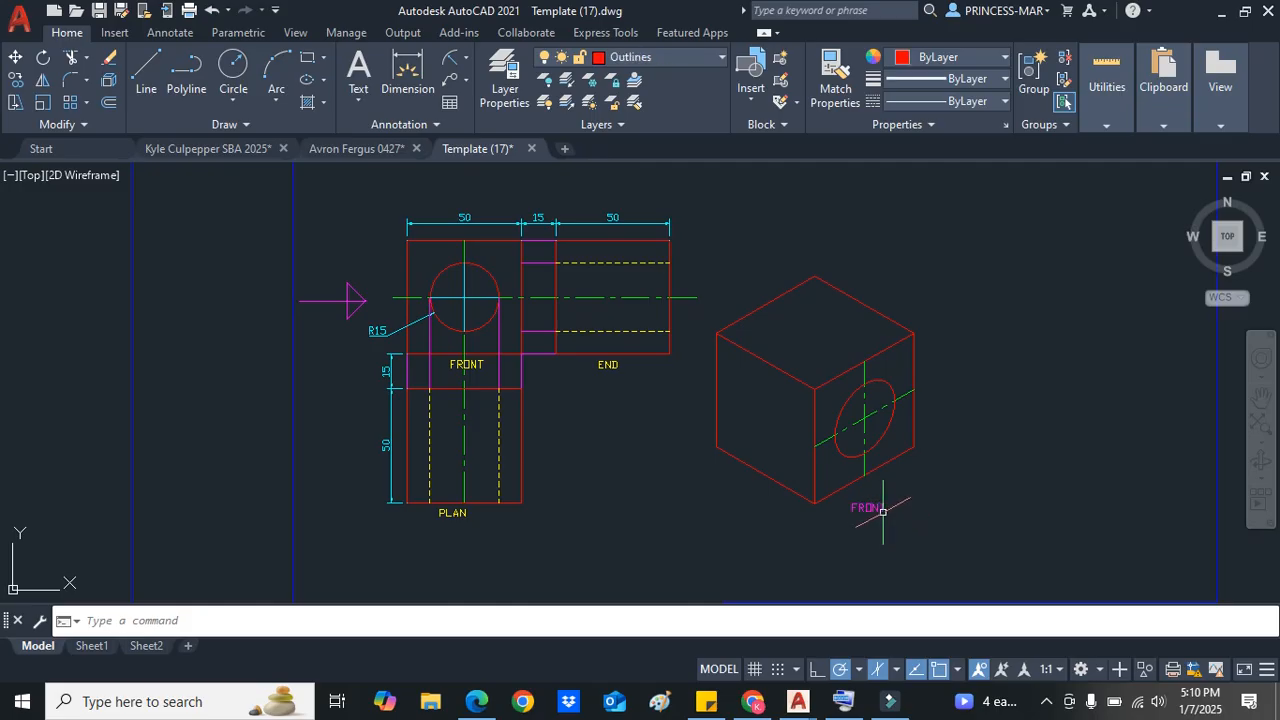
click(898, 452)
scroll(898, 462, up, 5)
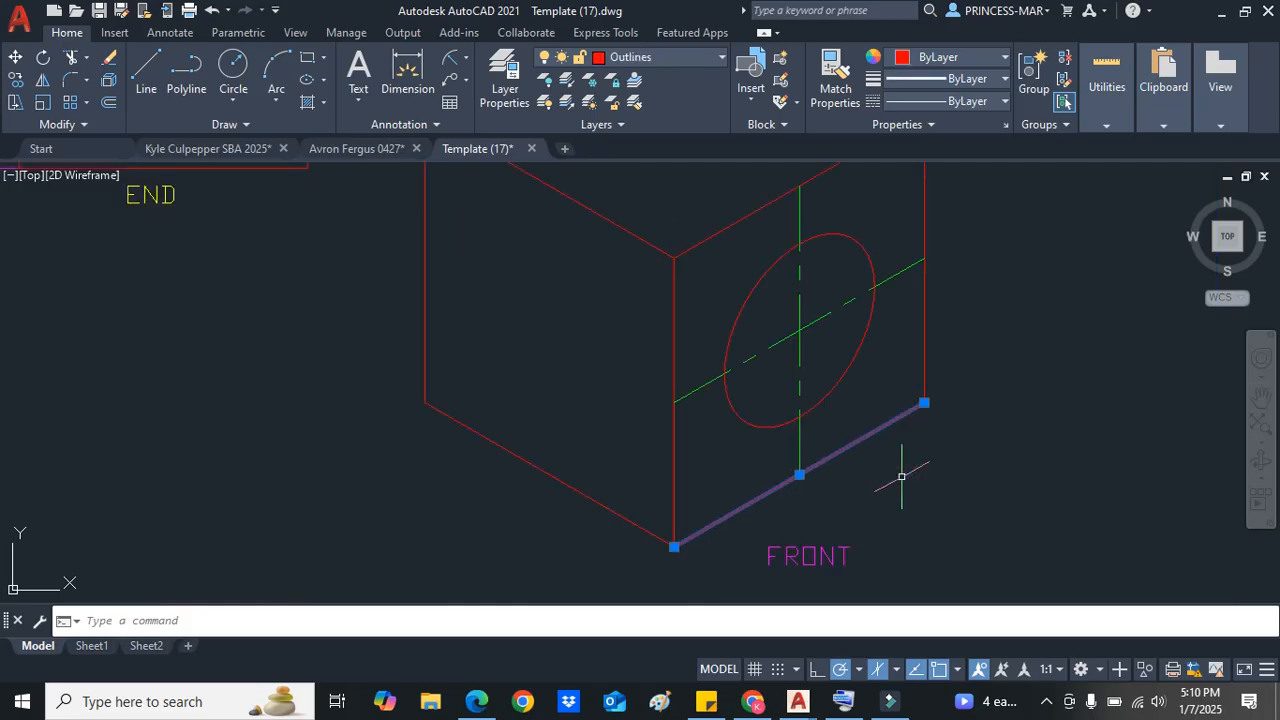
scroll(845, 452, down, 4)
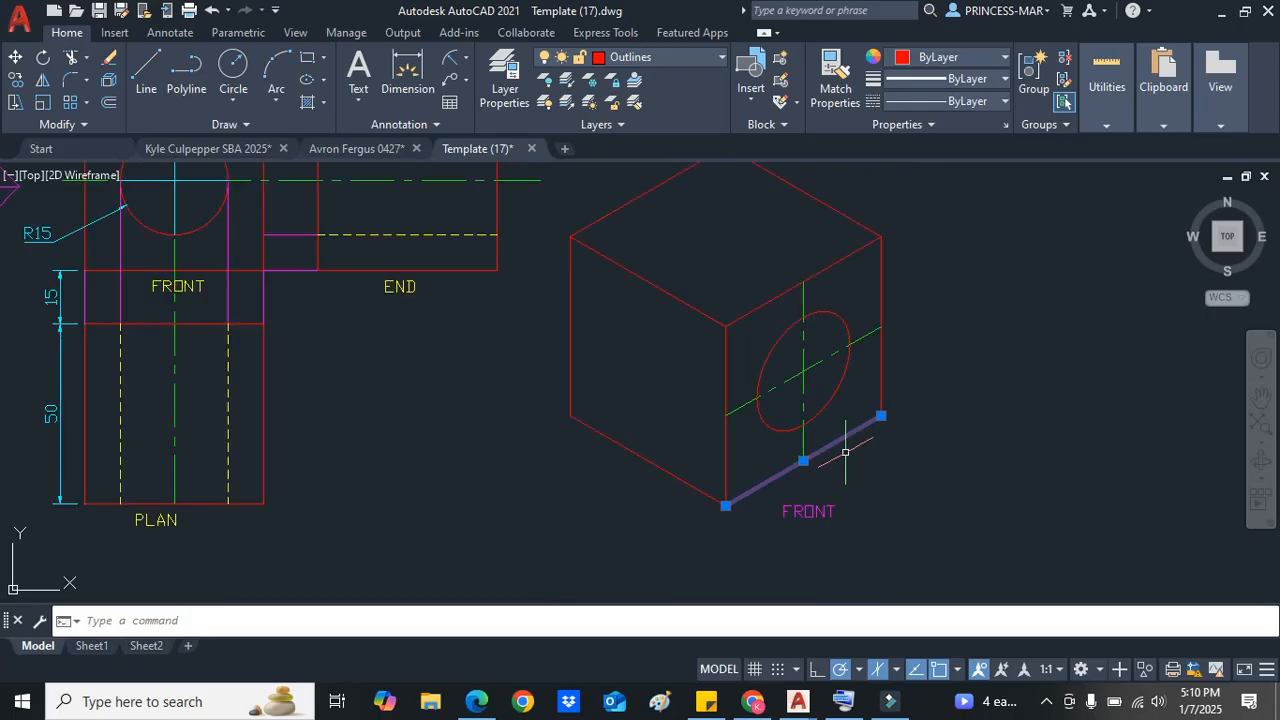
key(Escape)
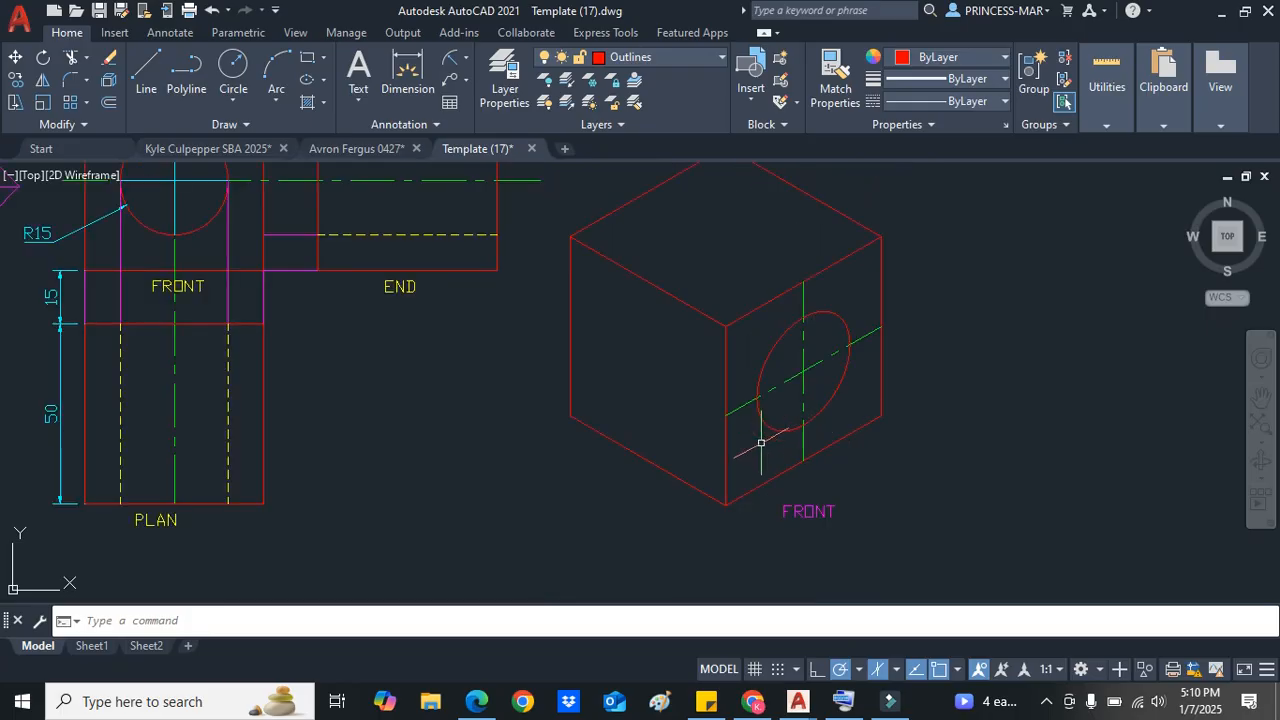
Step: Delete the isometric view and its FRONT label from the first sheet
scroll(785, 455, down, 2)
scroll(796, 462, up, 2)
mouse_move(858, 530)
mouse_down()
mouse_move(623, 500)
mouse_move(529, 291)
mouse_move(614, 177)
mouse_move(855, 237)
mouse_move(908, 357)
mouse_move(903, 329)
mouse_up()
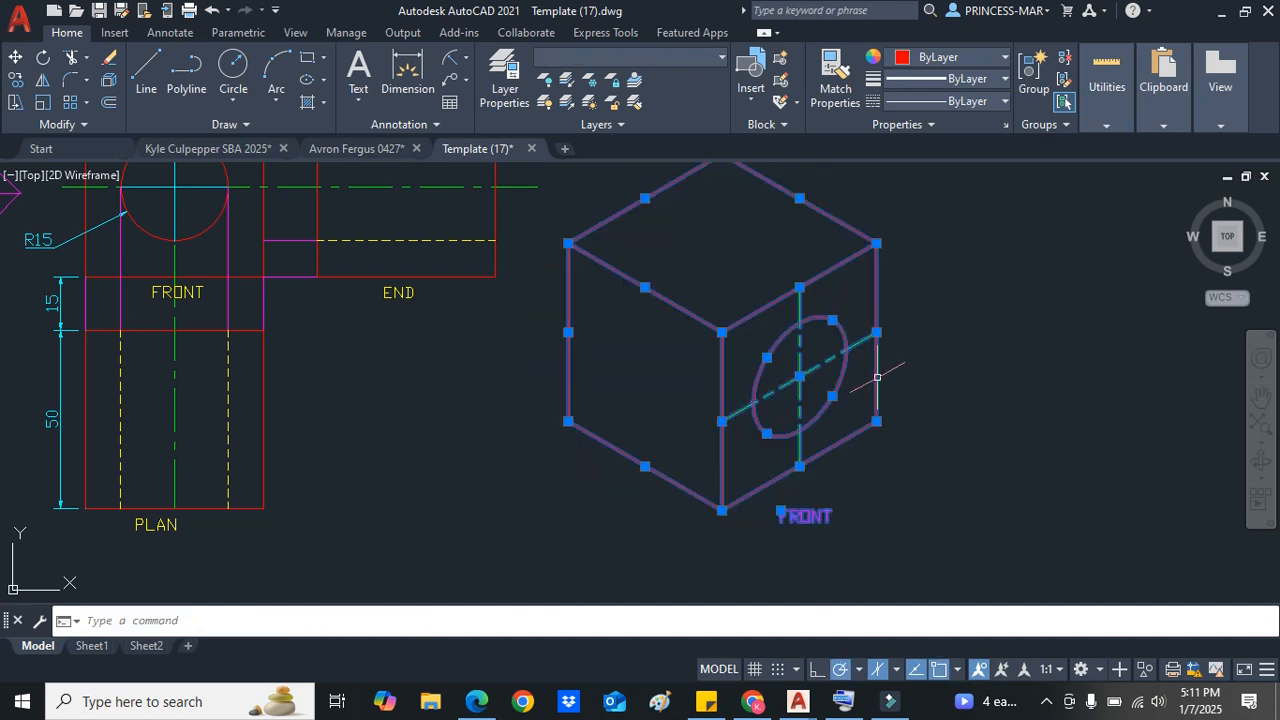
key(Delete)
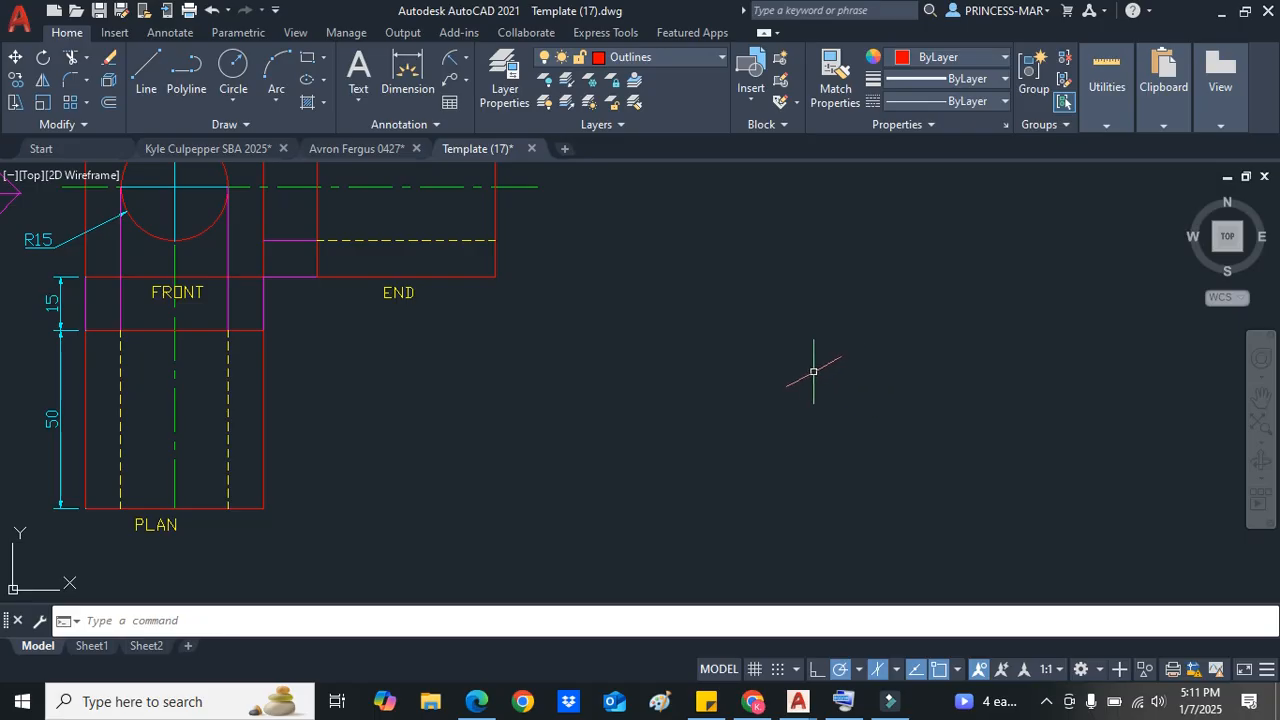
Step: Close the on-screen keyboard and return to the drawing
scroll(814, 366, down, 1)
scroll(786, 289, up, 2)
scroll(787, 290, down, 2)
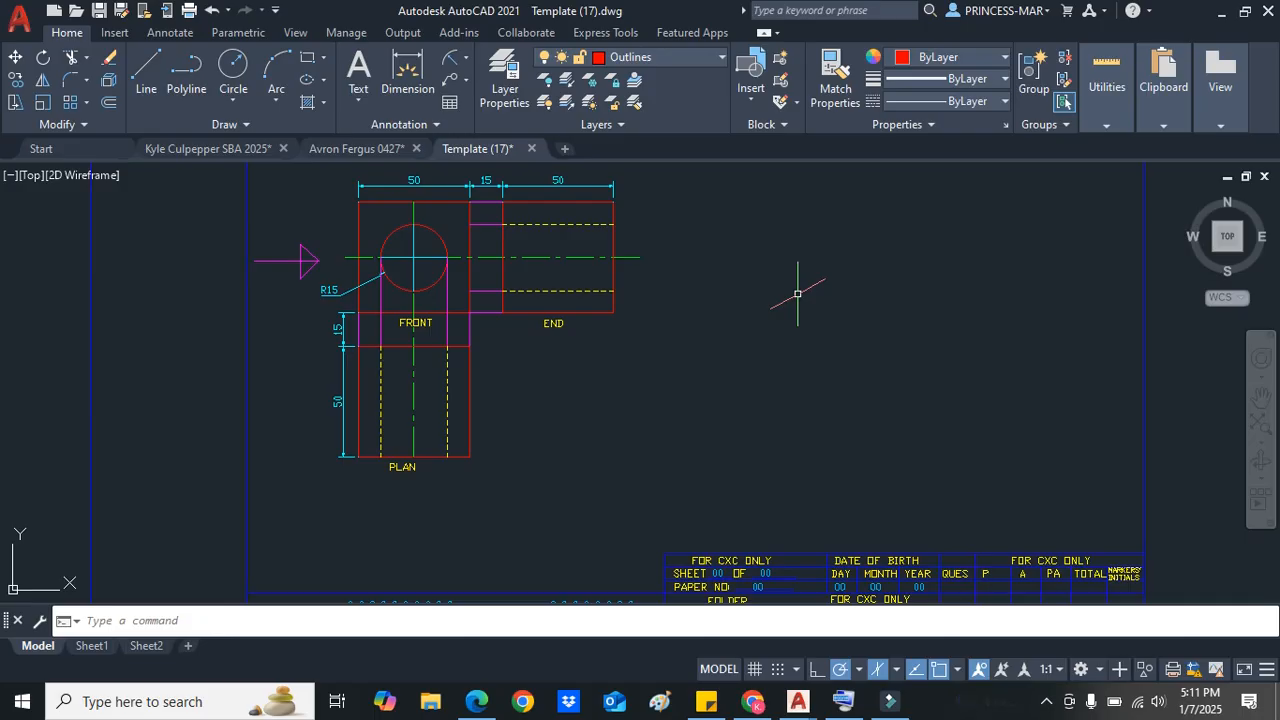
click(845, 699)
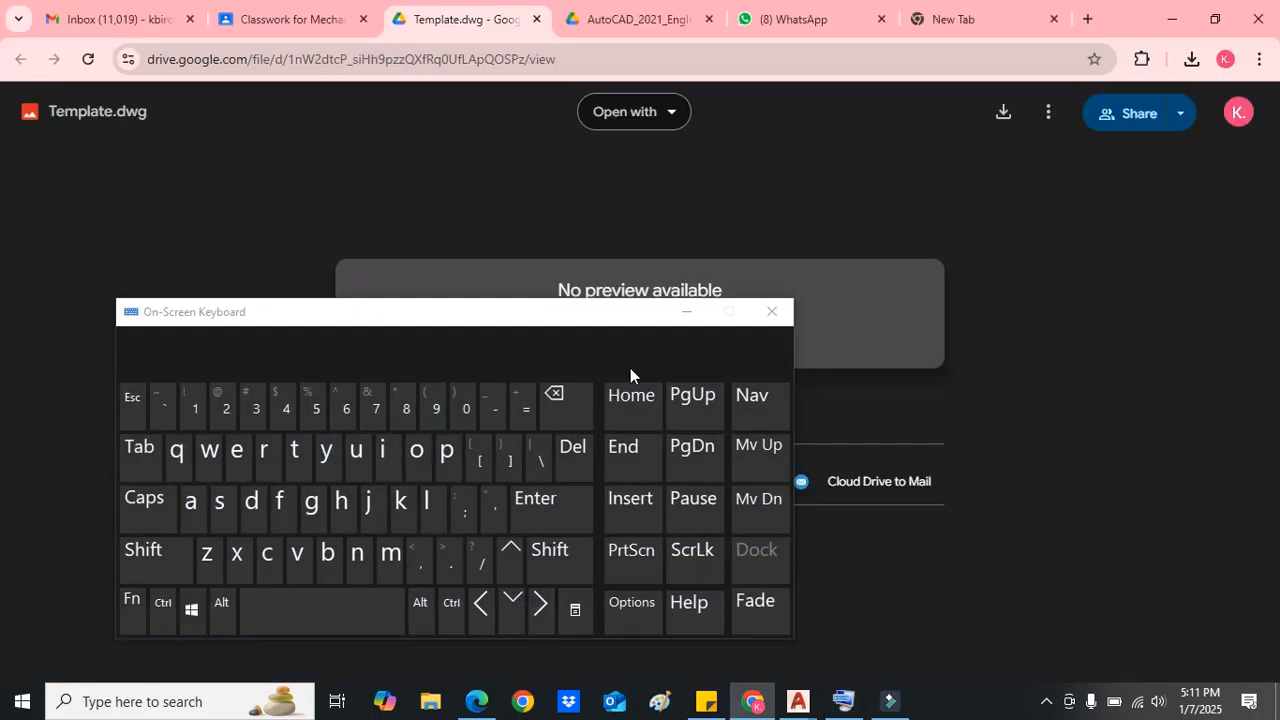
click(685, 314)
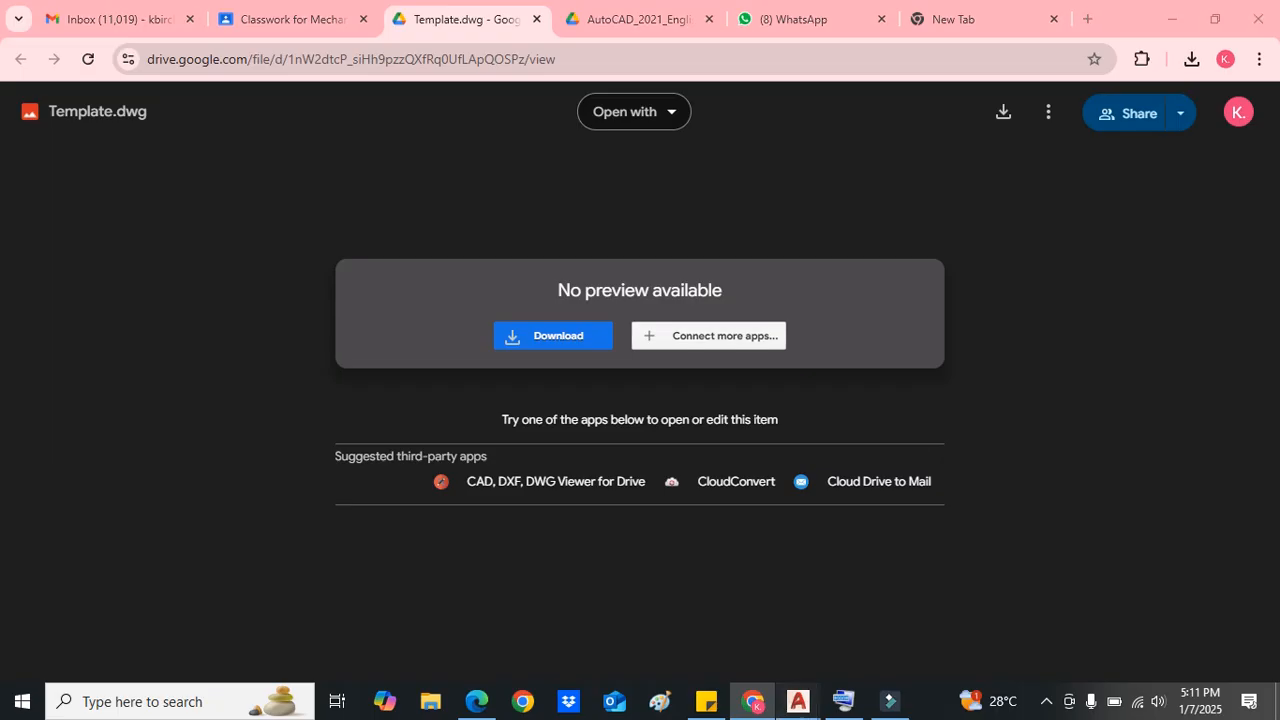
mouse_move(797, 700)
click(941, 608)
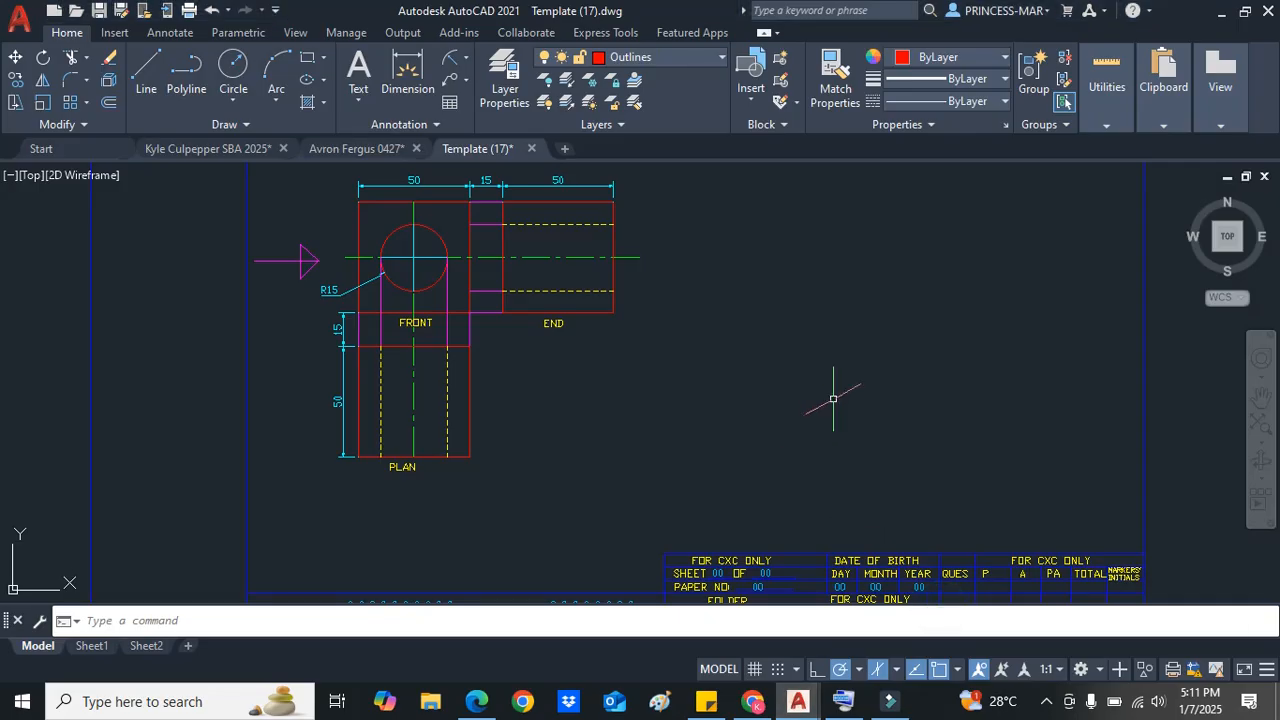
Step: Delete the isometric view and its label from the next sheet
scroll(833, 398, up, 2)
scroll(831, 399, down, 4)
scroll(810, 355, up, 2)
scroll(845, 440, up, 3)
scroll(886, 537, down, 3)
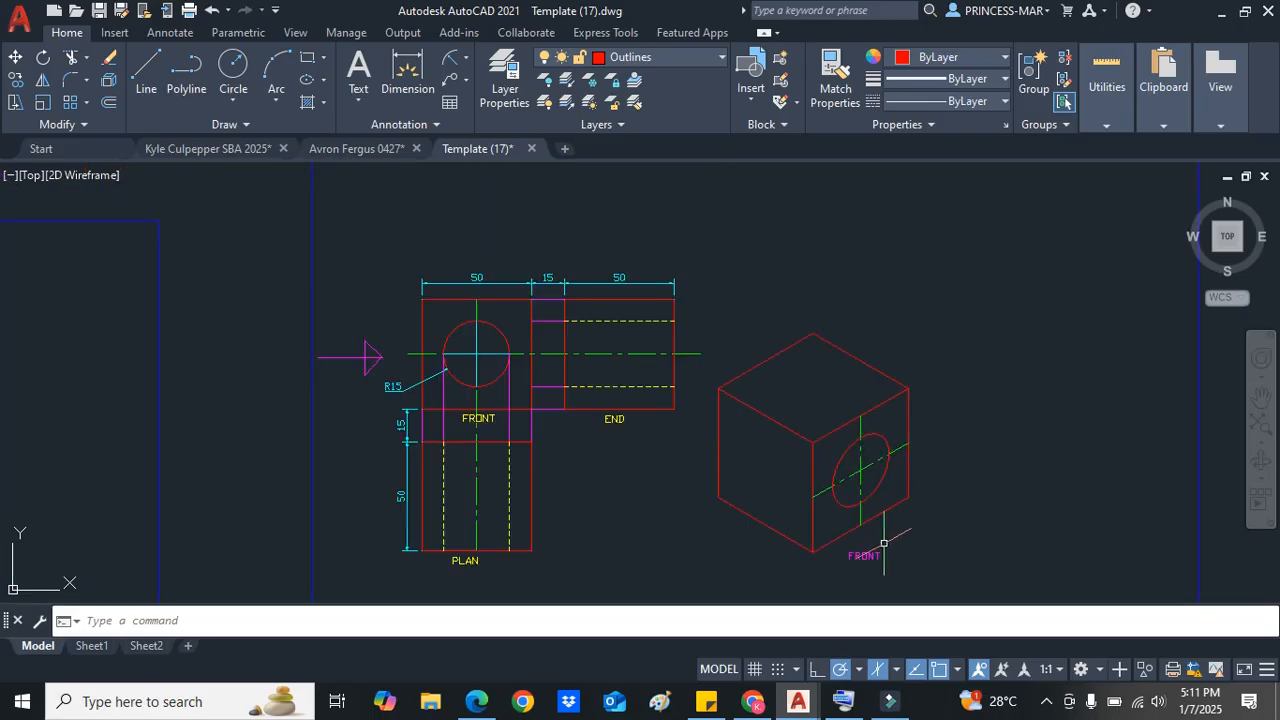
scroll(894, 563, up, 2)
click(911, 575)
mouse_move(766, 575)
mouse_down()
mouse_move(594, 420)
mouse_move(660, 206)
mouse_move(994, 346)
mouse_move(984, 360)
mouse_up()
key(Delete)
Step: Select and delete more sample objects on the sheet
scroll(760, 343, down, 5)
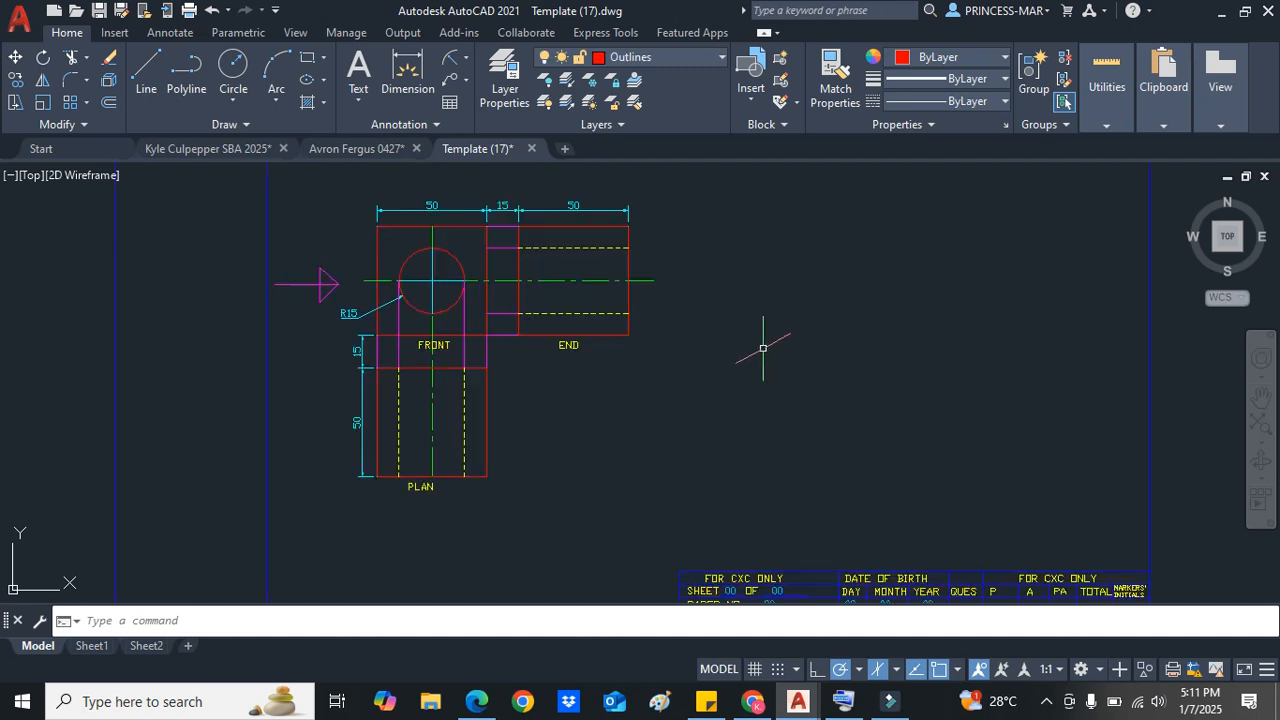
scroll(807, 377, up, 5)
scroll(766, 391, down, 3)
scroll(811, 514, up, 3)
mouse_move(798, 565)
mouse_down()
mouse_move(698, 565)
mouse_move(529, 343)
mouse_move(857, 206)
mouse_move(1075, 435)
mouse_up()
key(Delete)
Step: Select the remaining orthographic views, dimensions and arrow on the next sheet and delete them
scroll(986, 446, down, 3)
scroll(808, 434, up, 3)
mouse_move(757, 457)
mouse_down()
mouse_move(686, 429)
mouse_move(640, 356)
mouse_move(917, 266)
mouse_move(1046, 371)
mouse_move(1028, 407)
mouse_up()
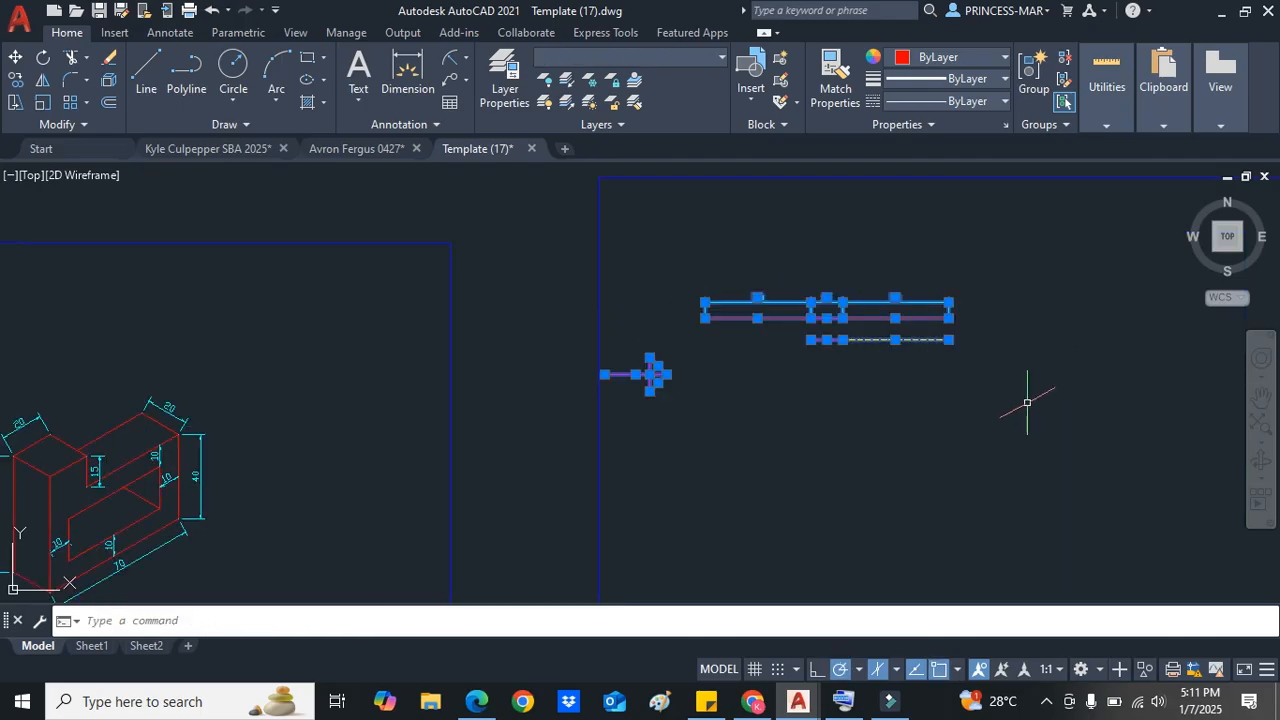
key(Escape)
click(912, 339)
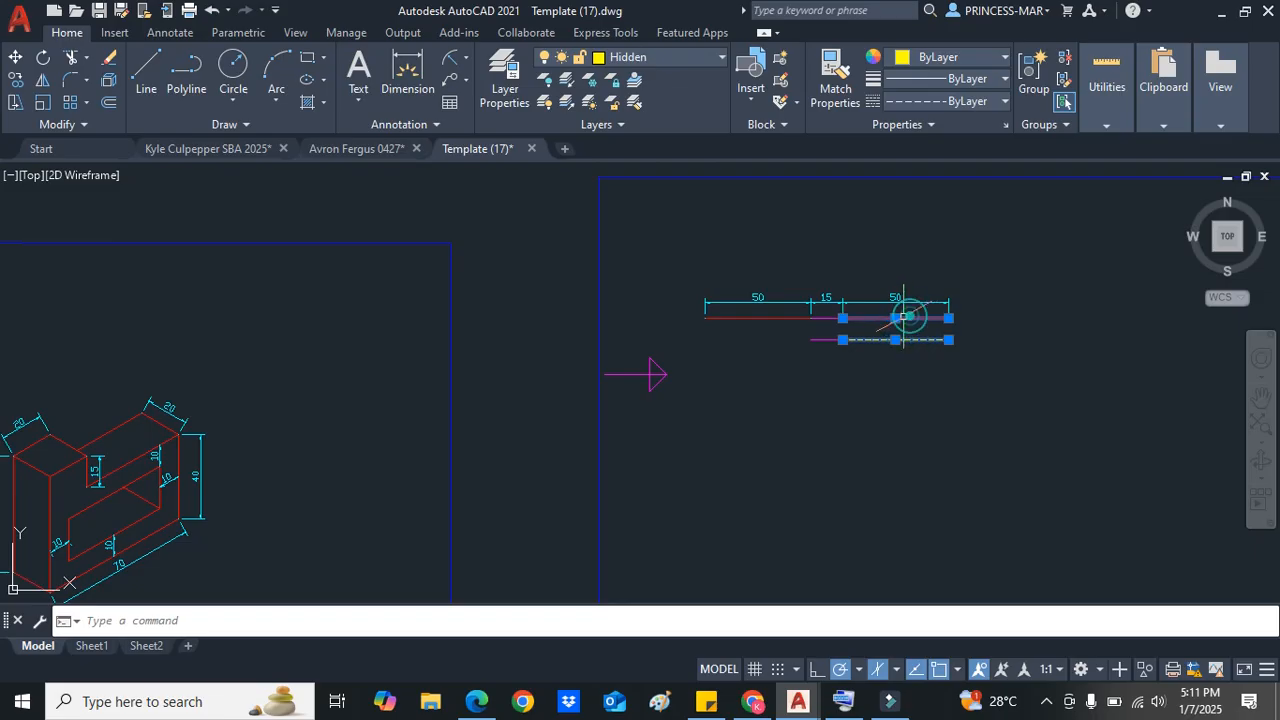
click(910, 300)
click(816, 303)
click(777, 300)
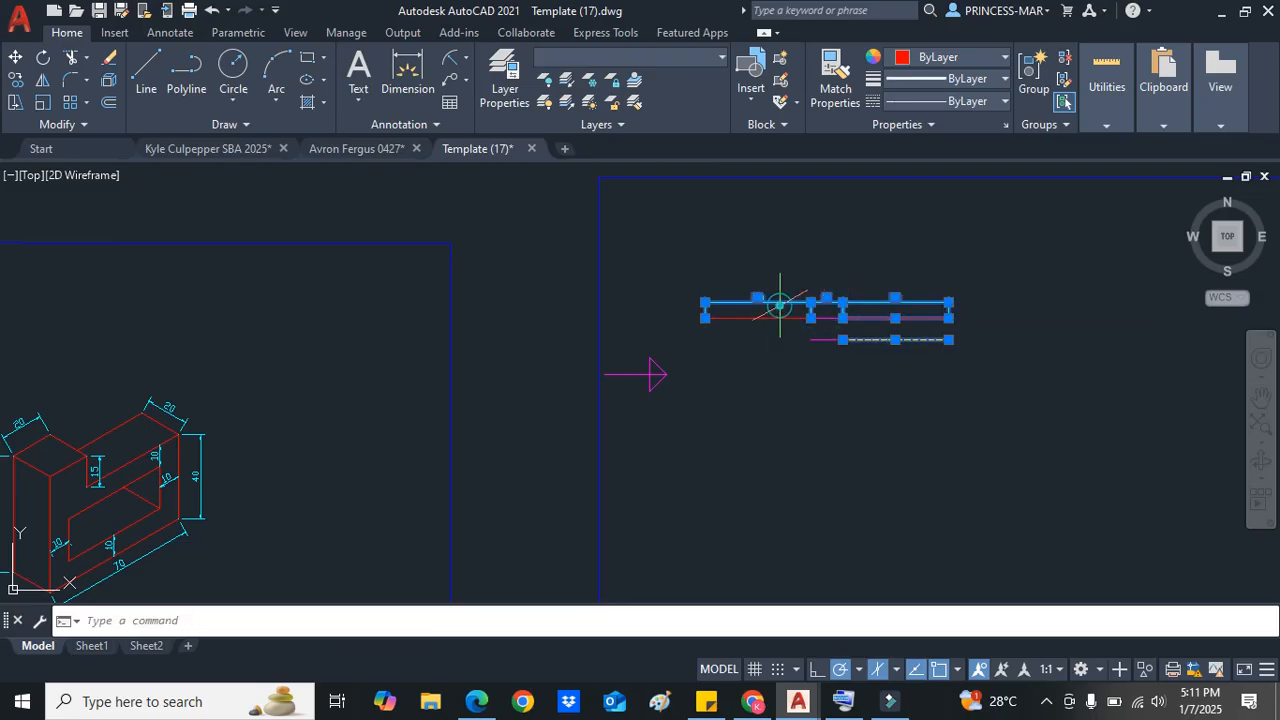
mouse_move(822, 478)
mouse_down()
mouse_move(652, 428)
mouse_move(986, 297)
mouse_move(1000, 310)
mouse_up()
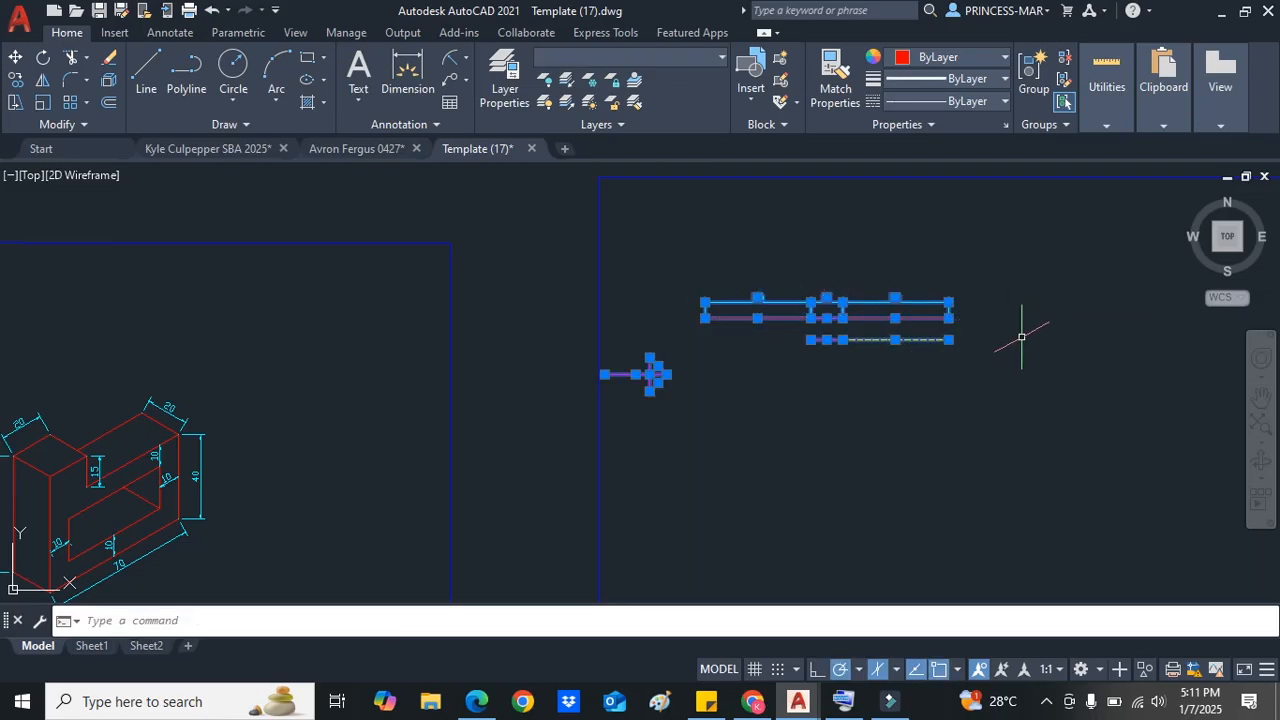
key(Delete)
scroll(922, 367, down, 3)
scroll(922, 367, up, 3)
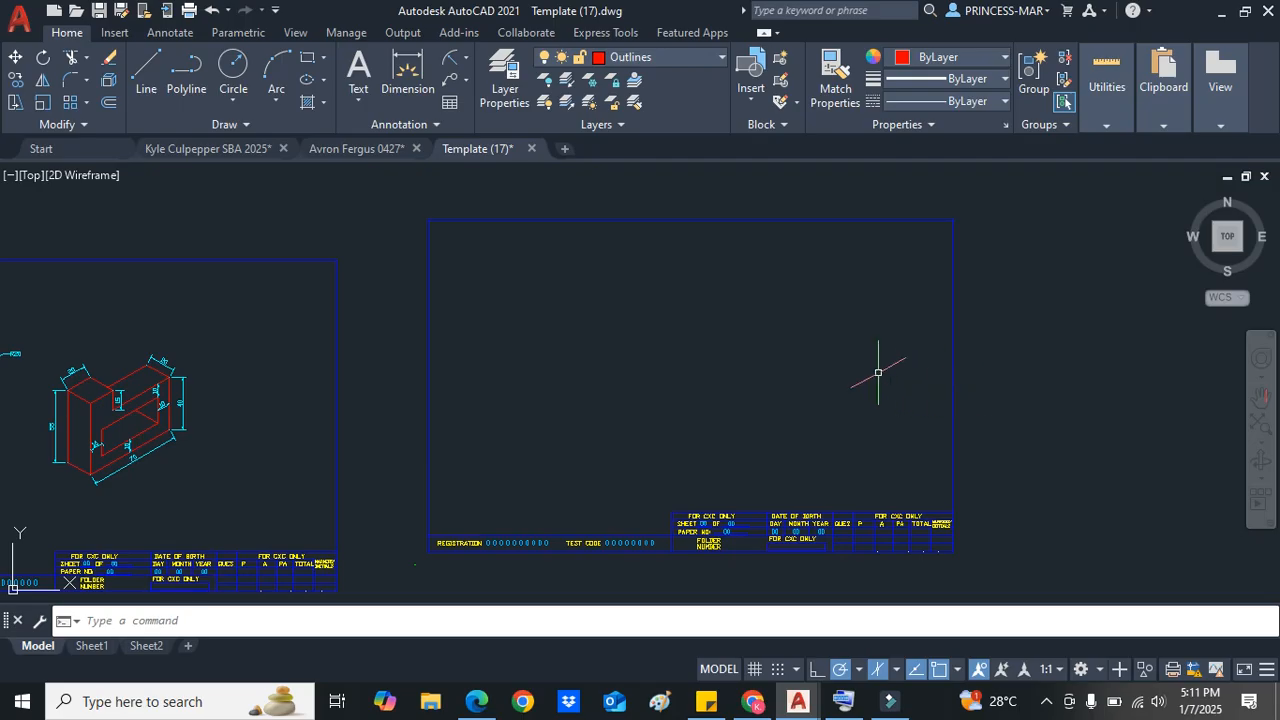
scroll(551, 349, up, 2)
scroll(549, 347, down, 2)
scroll(603, 344, up, 2)
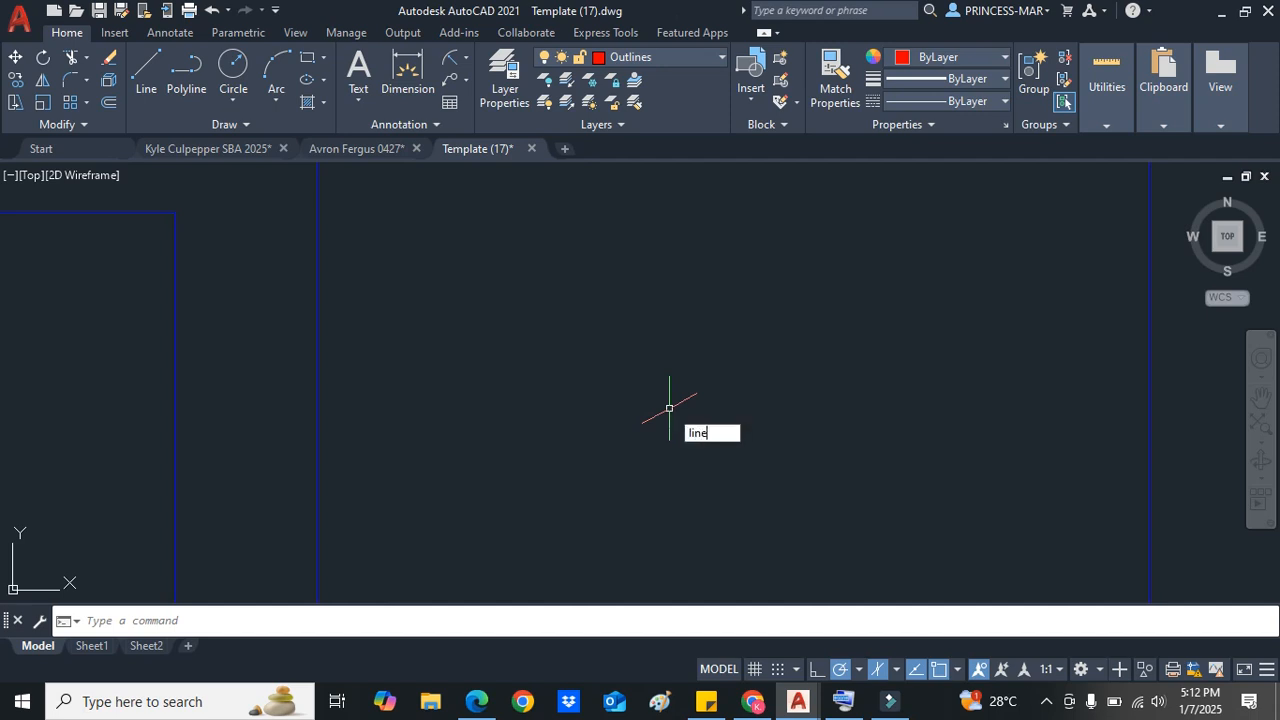
Step: Start a line in the empty sheet and set polar tracking to 30-degree increments
key(Return)
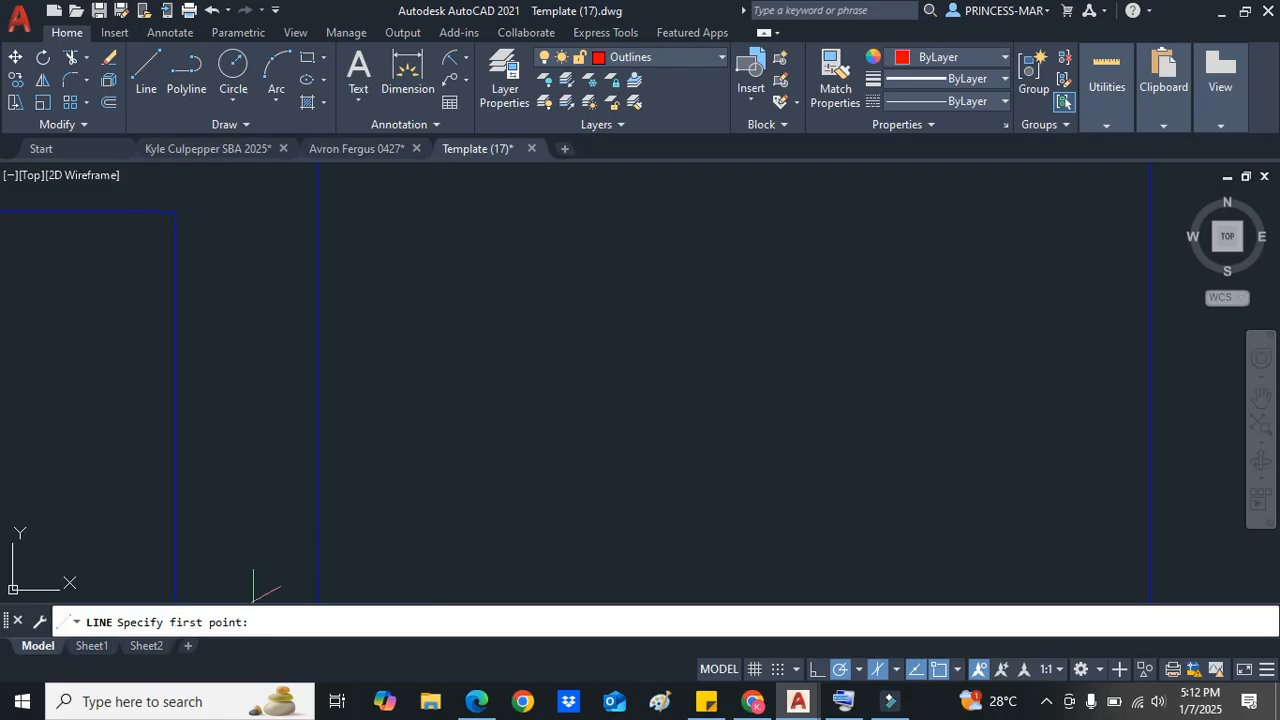
click(478, 465)
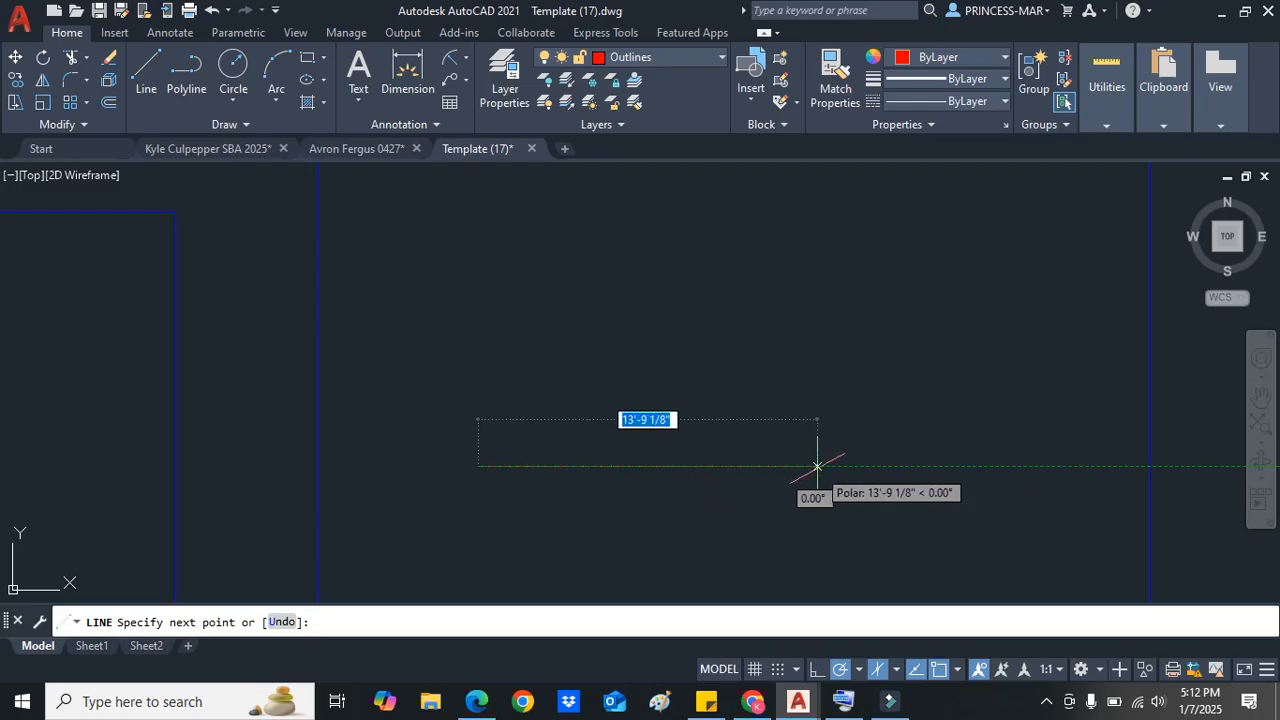
text(13')
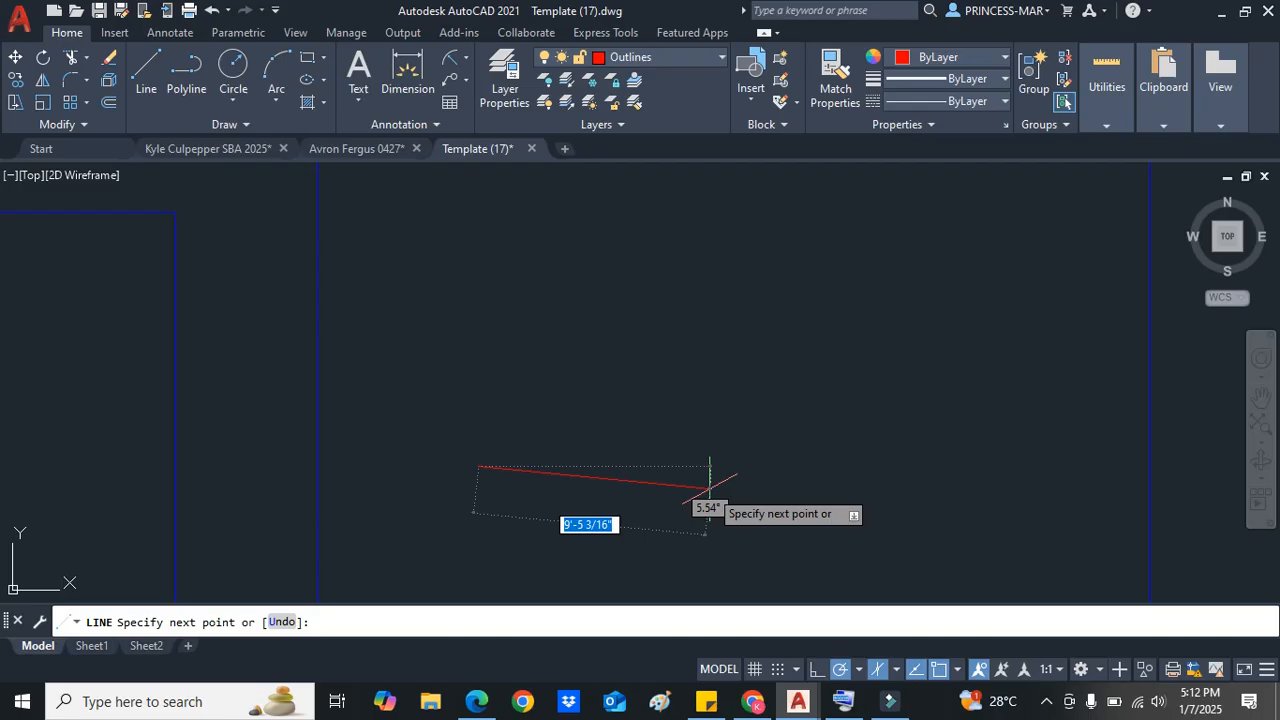
click(859, 670)
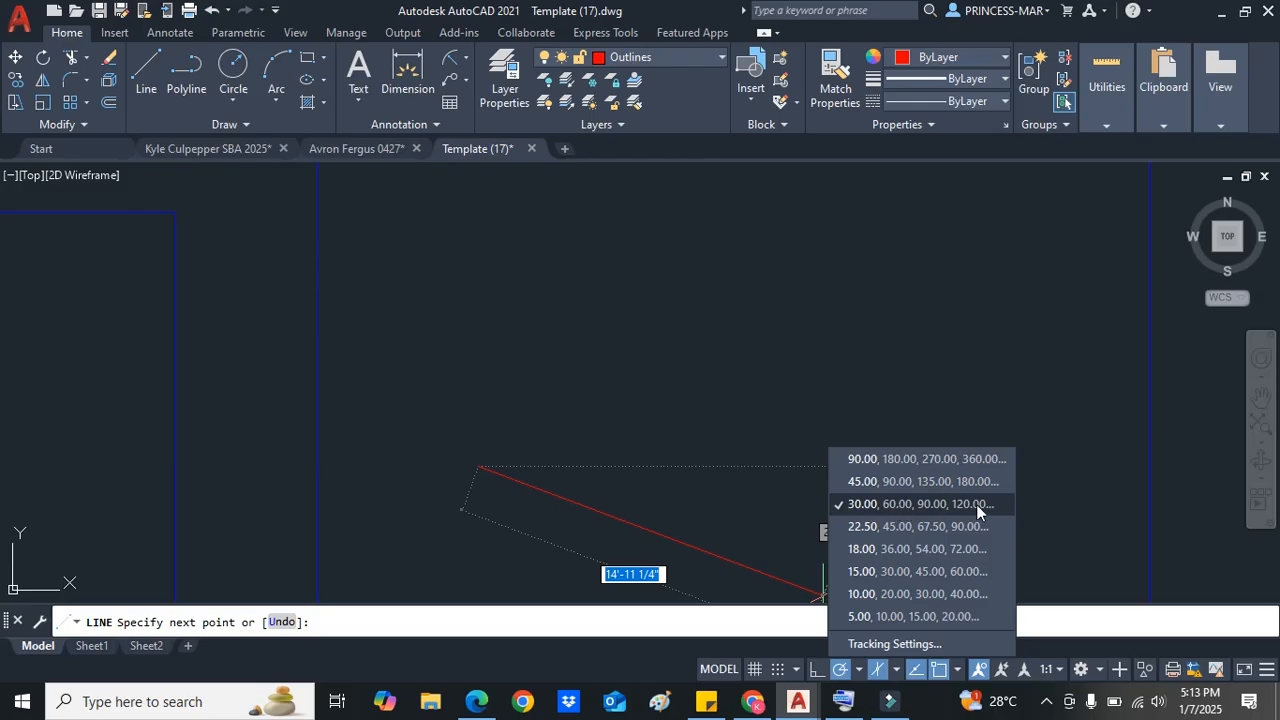
click(854, 508)
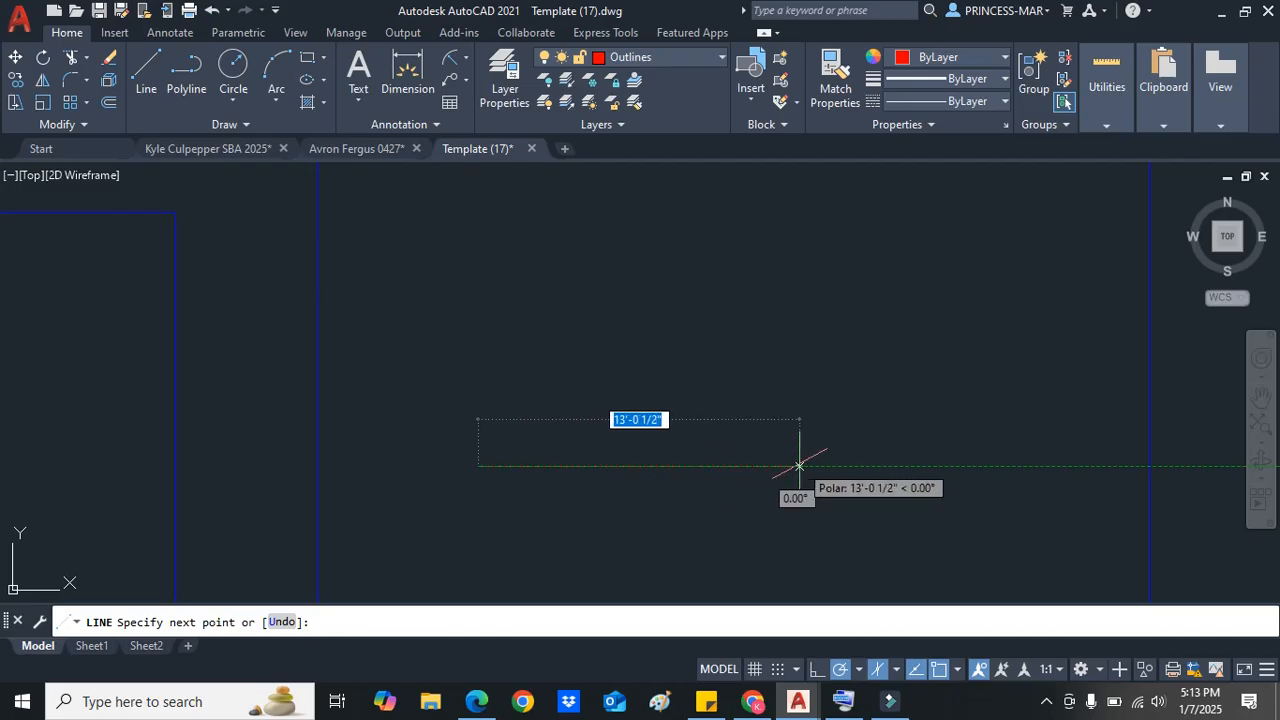
Step: Draw the line 50 units horizontally and end the Line command
text(50)
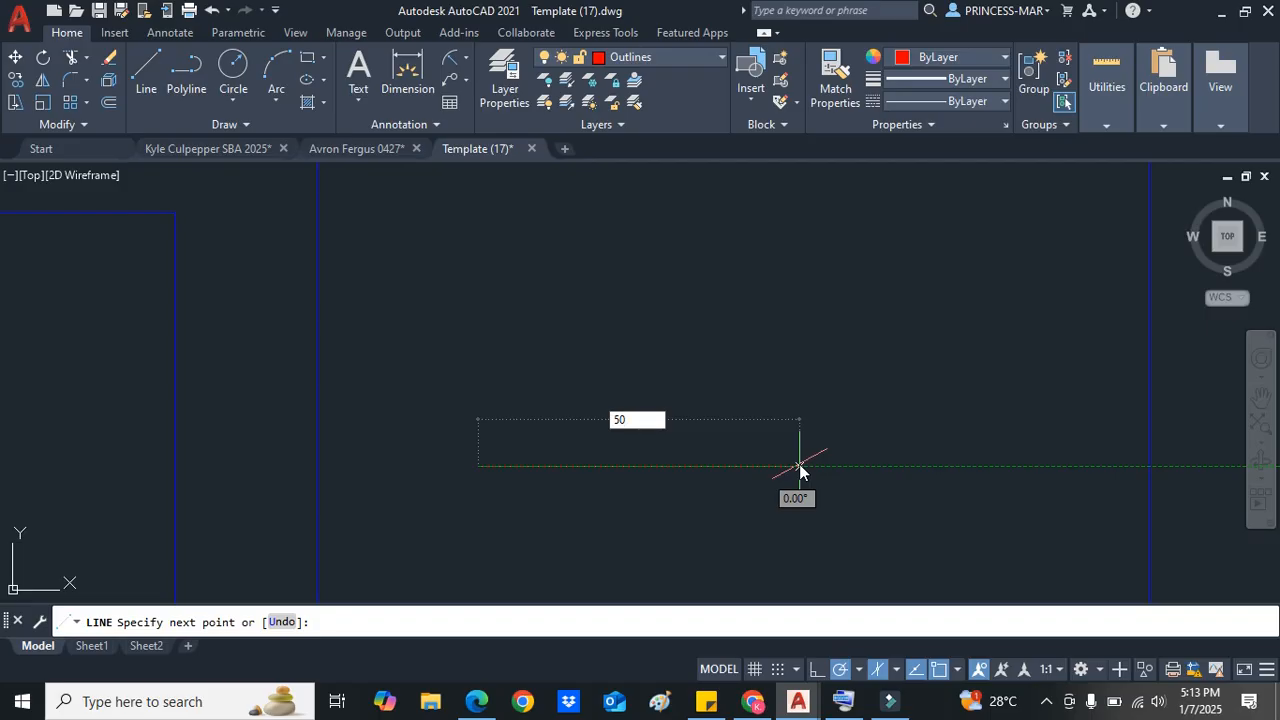
key(Return)
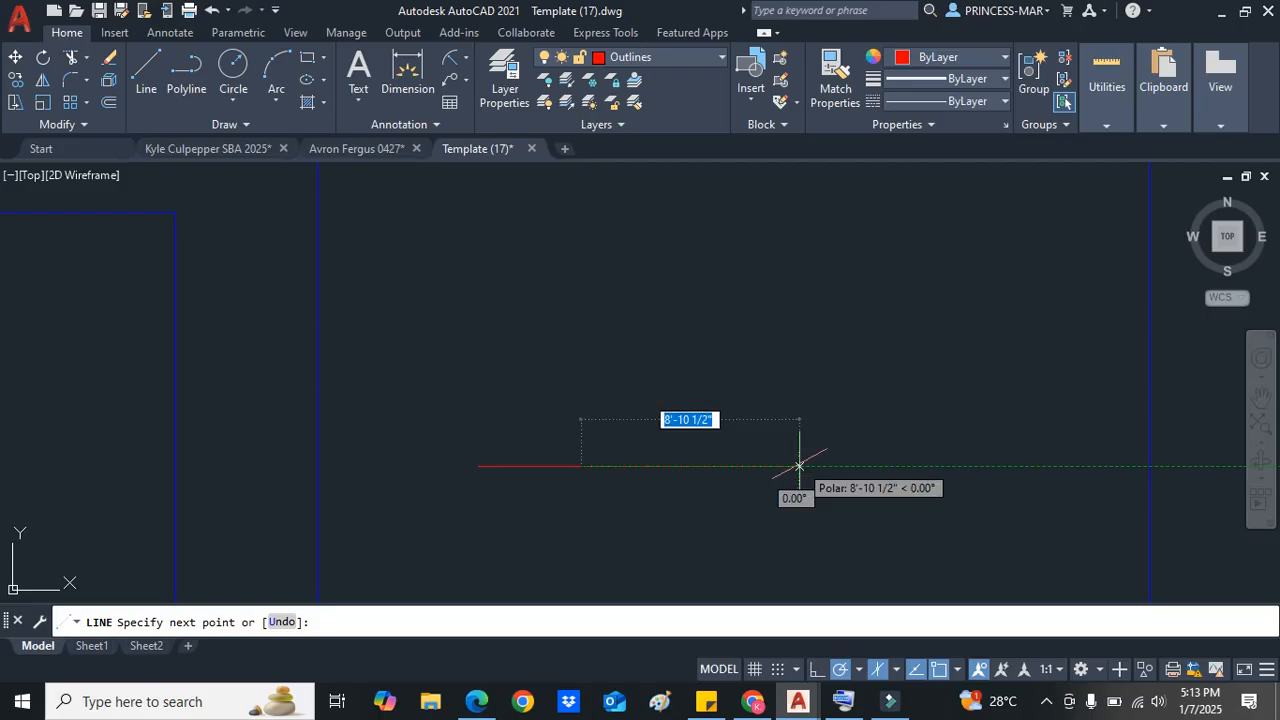
key(Escape)
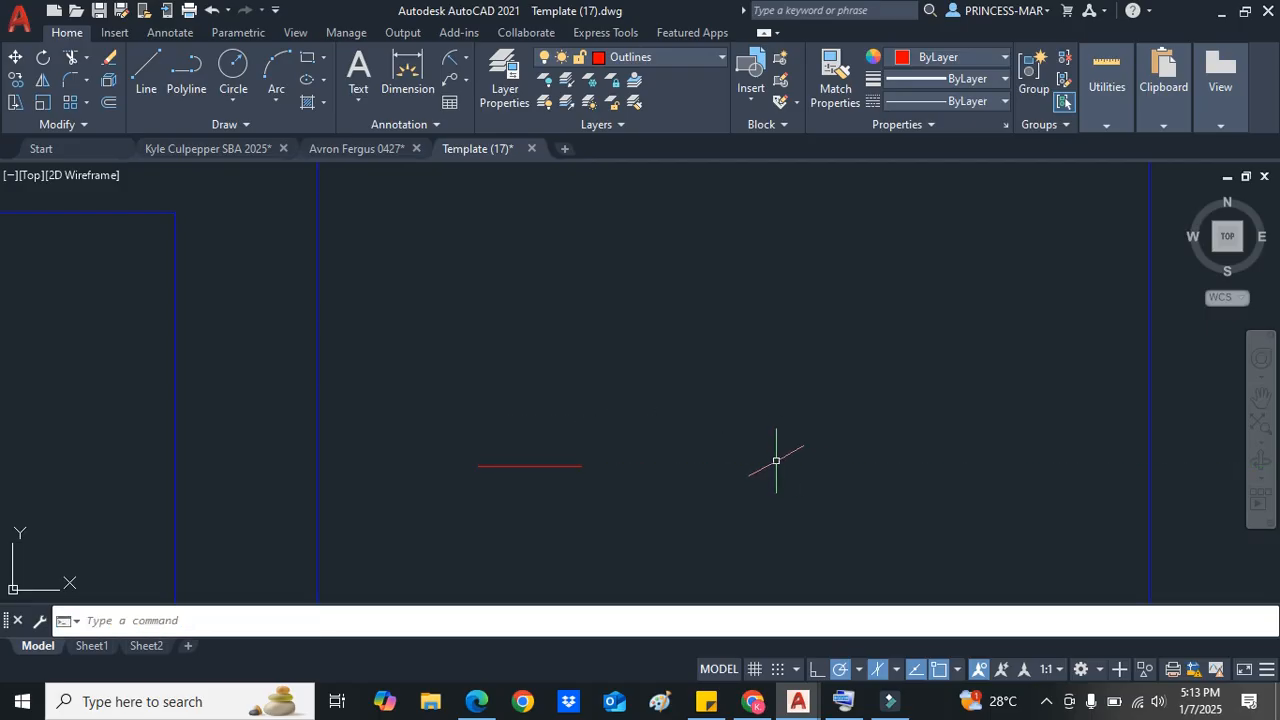
Step: Start a new line and draw a 50-unit horizontal segment
text(line)
key(Return)
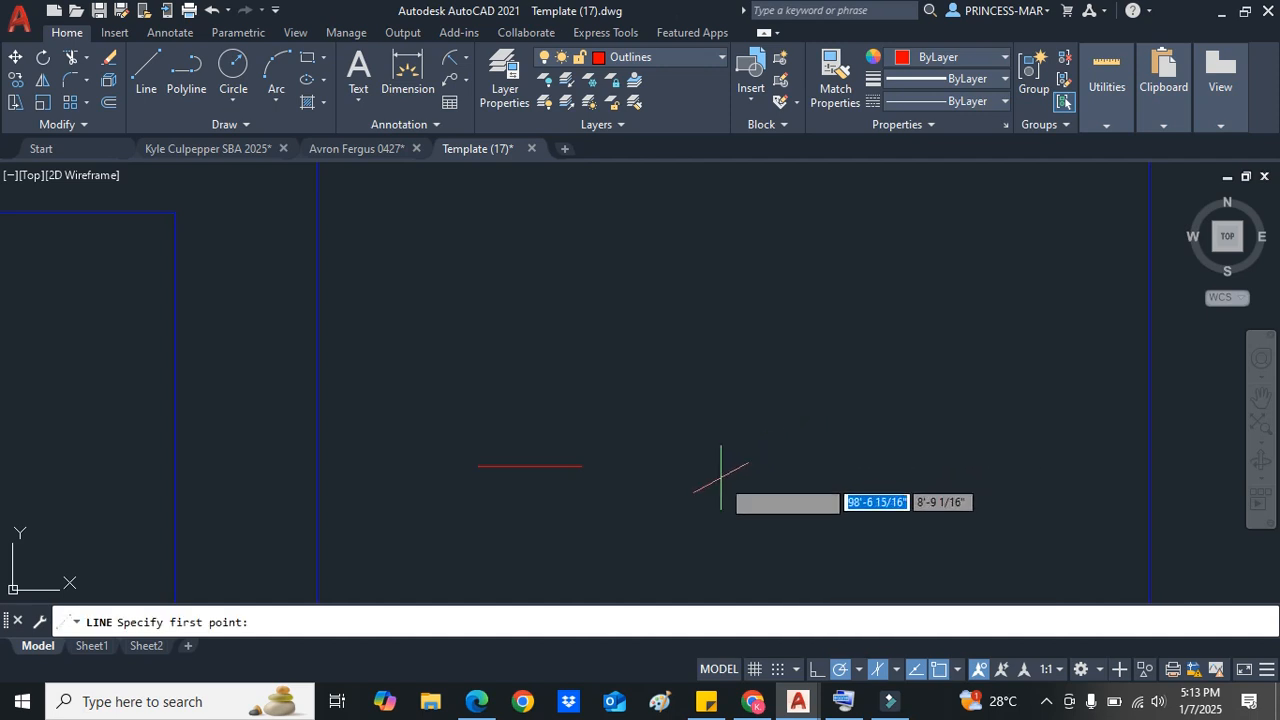
click(717, 496)
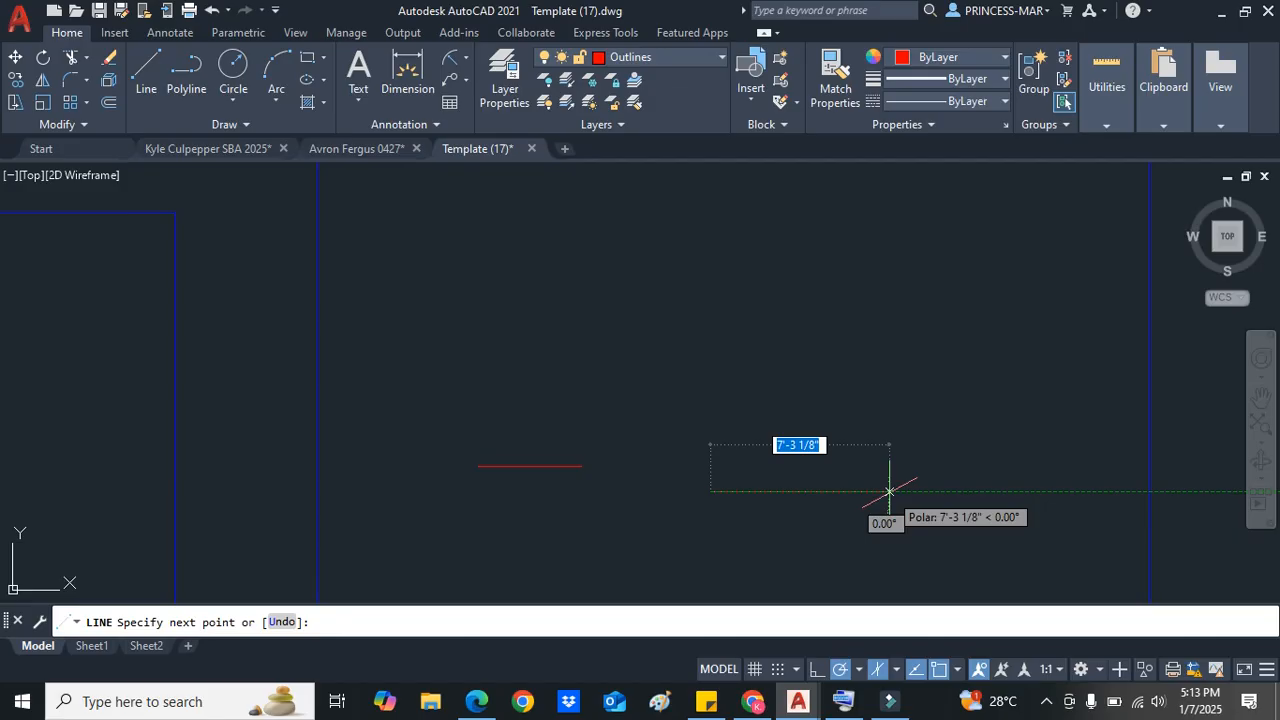
key(Return)
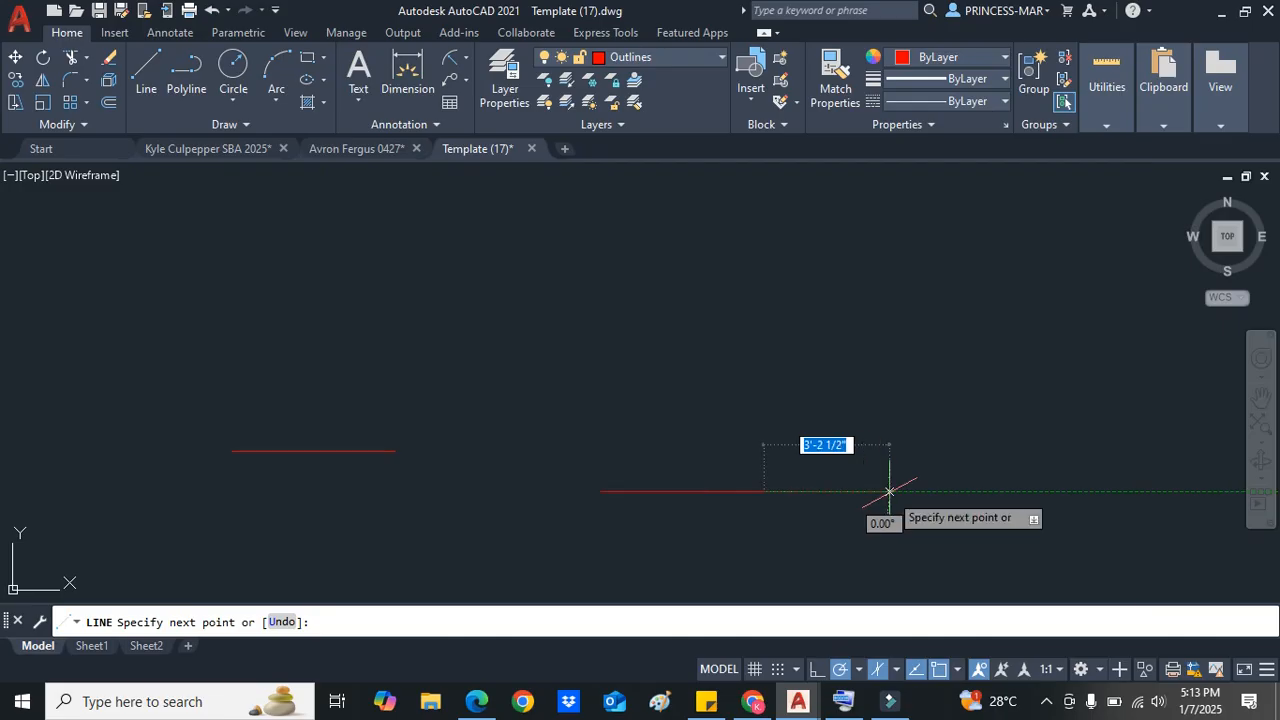
Step: Continue the line with a 50-unit vertical segment upward
scroll(886, 491, up, 4)
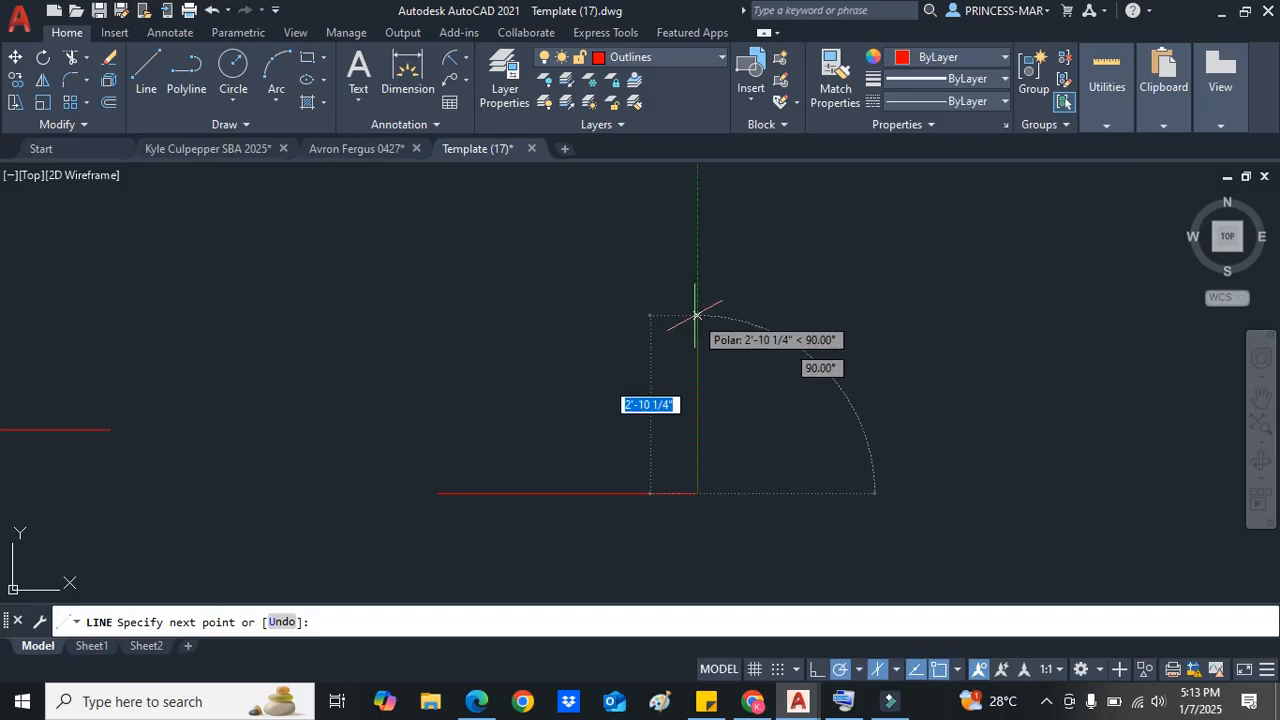
text(50)
key(Return)
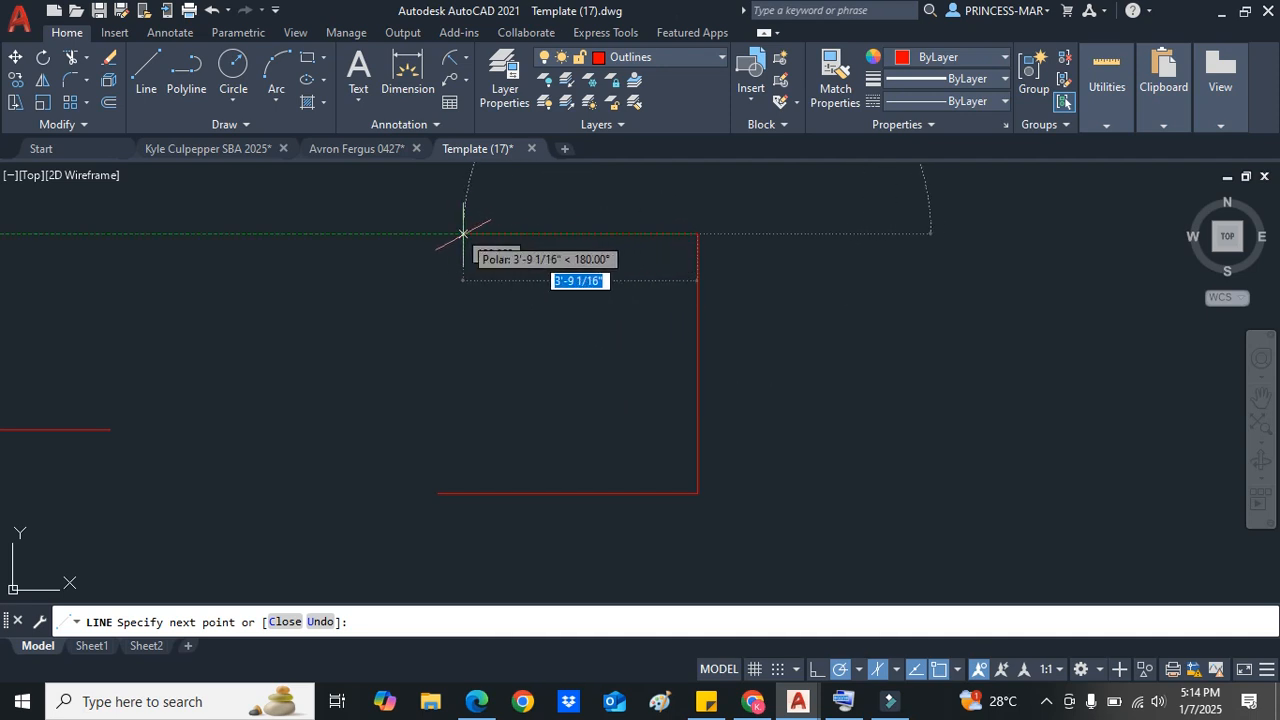
Step: Draw a 50-unit segment to the left, close the square at its starting point and end the Line command
text(50)
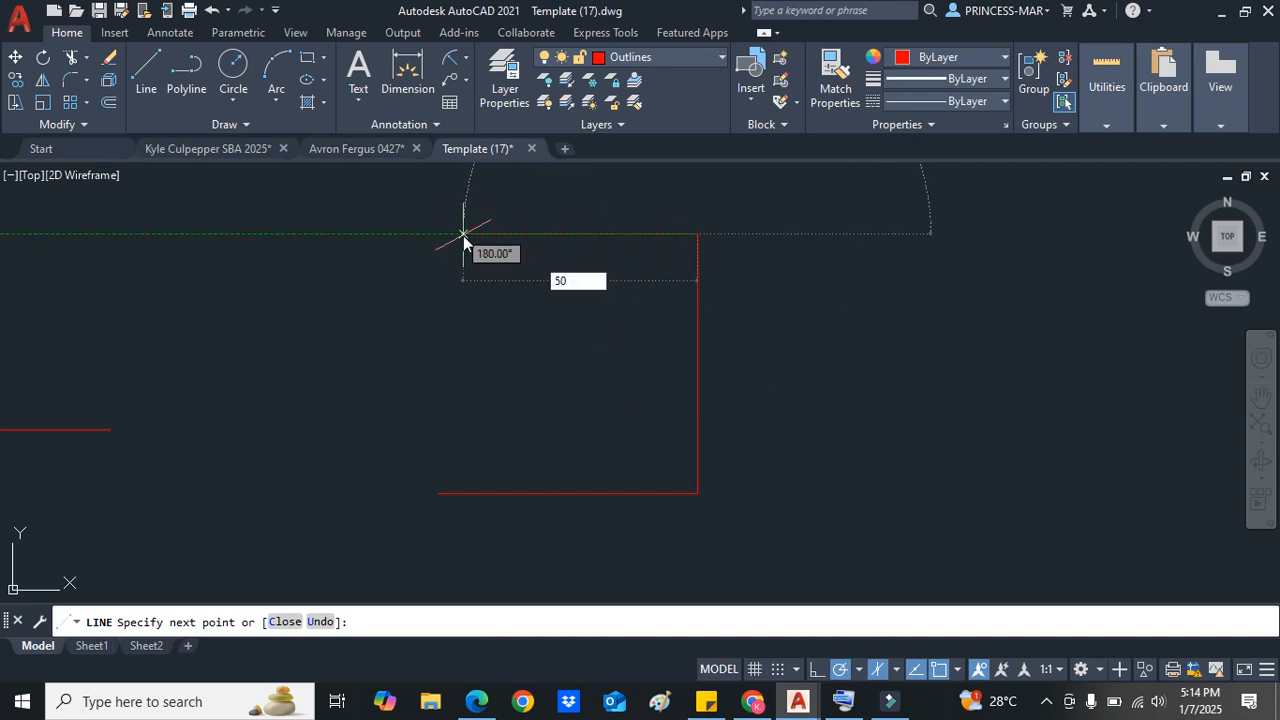
key(Return)
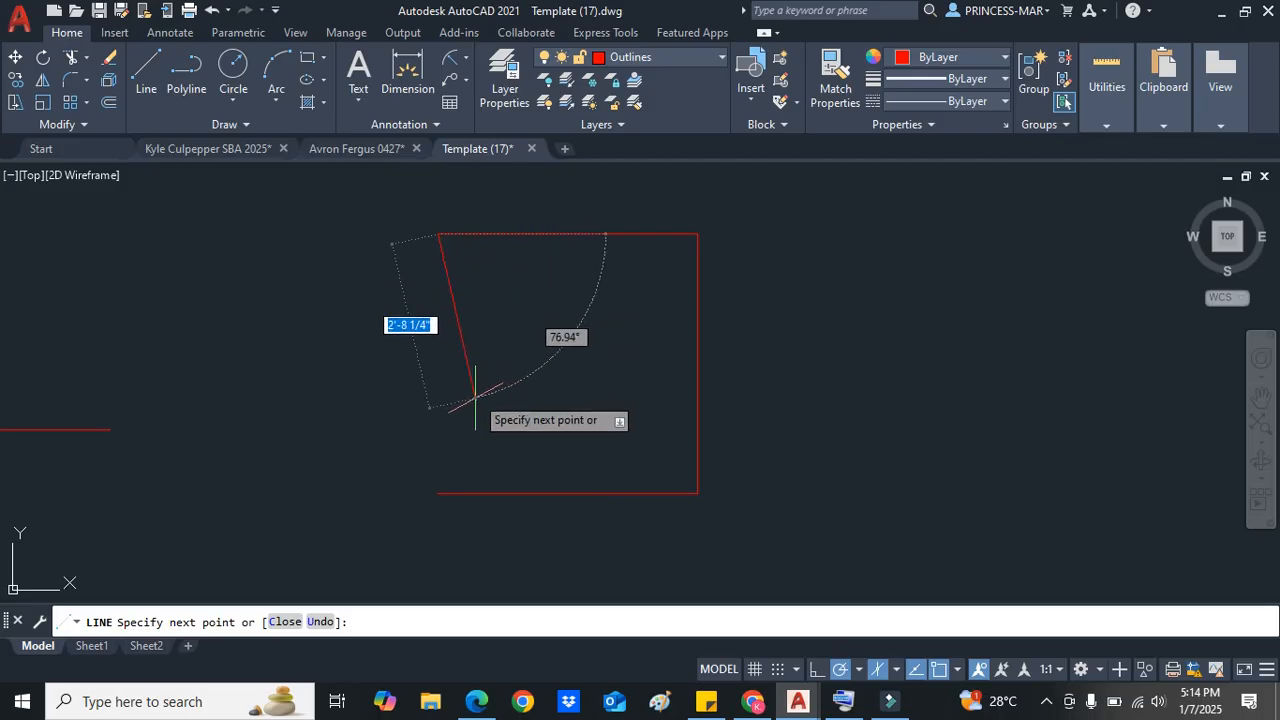
click(438, 492)
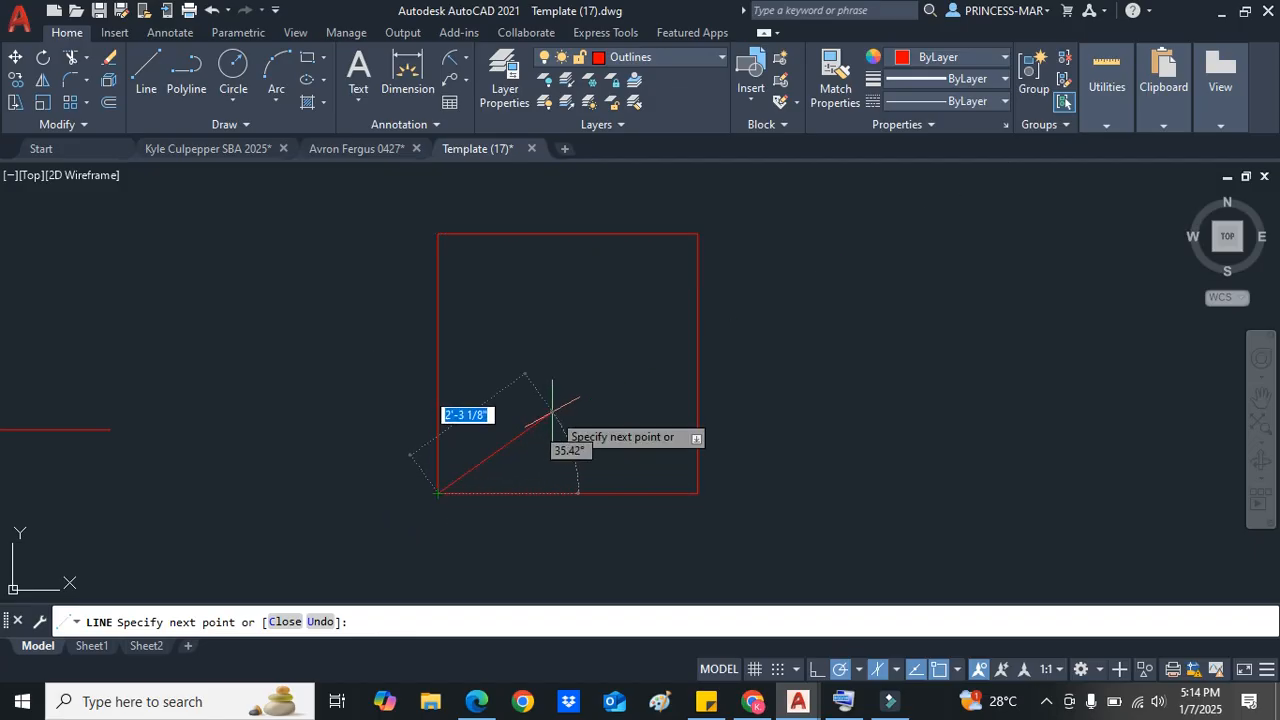
key(Escape)
Step: Dimension the square's right and bottom sides with the Dimension tool
scroll(555, 405, down, 2)
scroll(558, 396, up, 2)
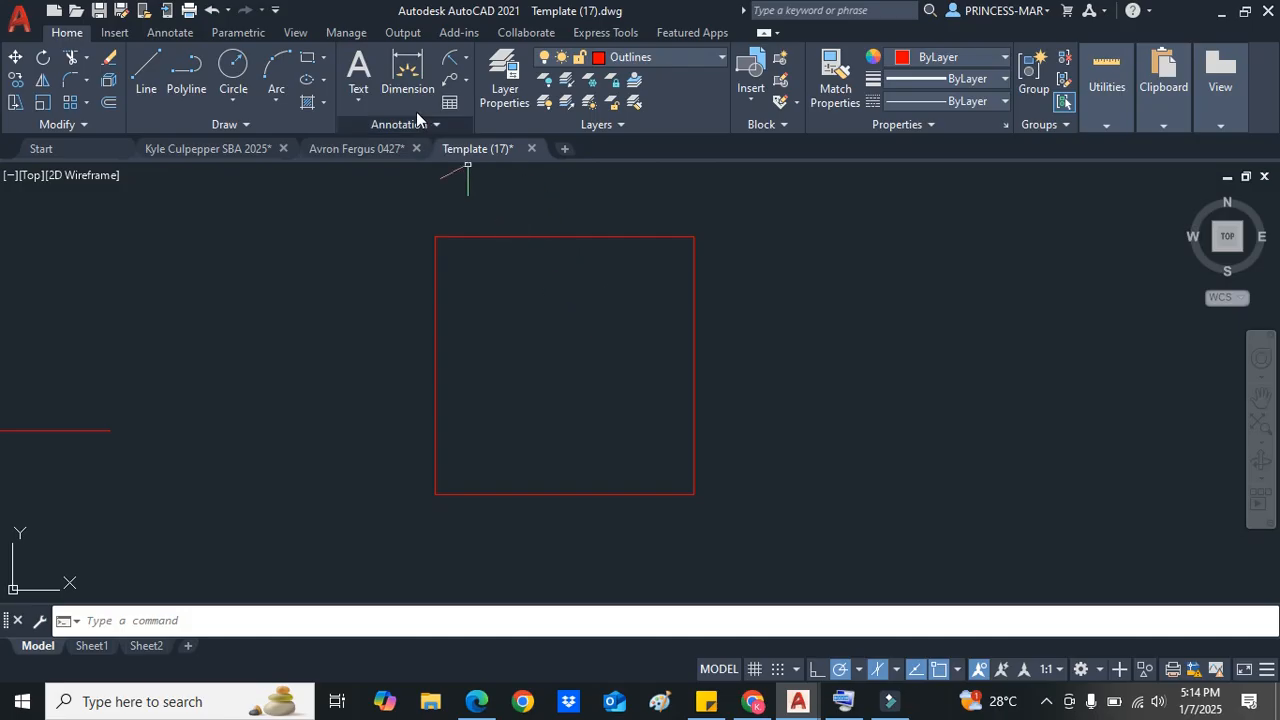
click(406, 63)
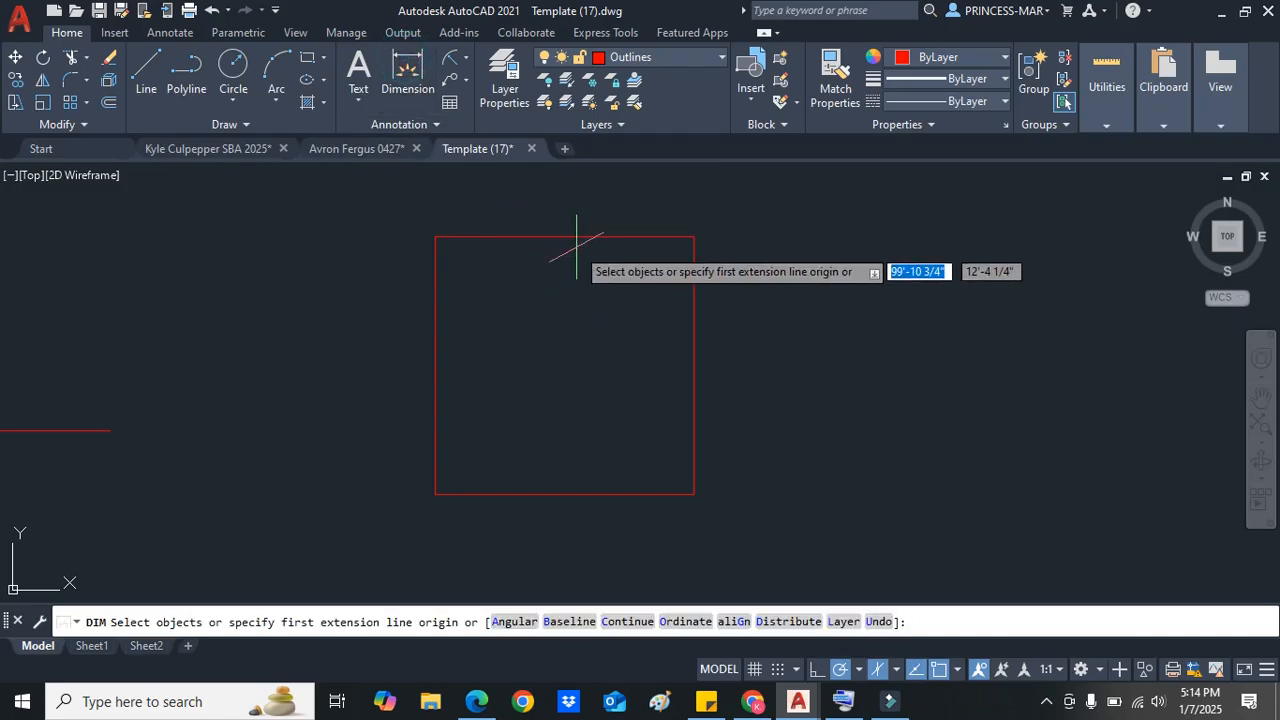
click(694, 315)
click(735, 316)
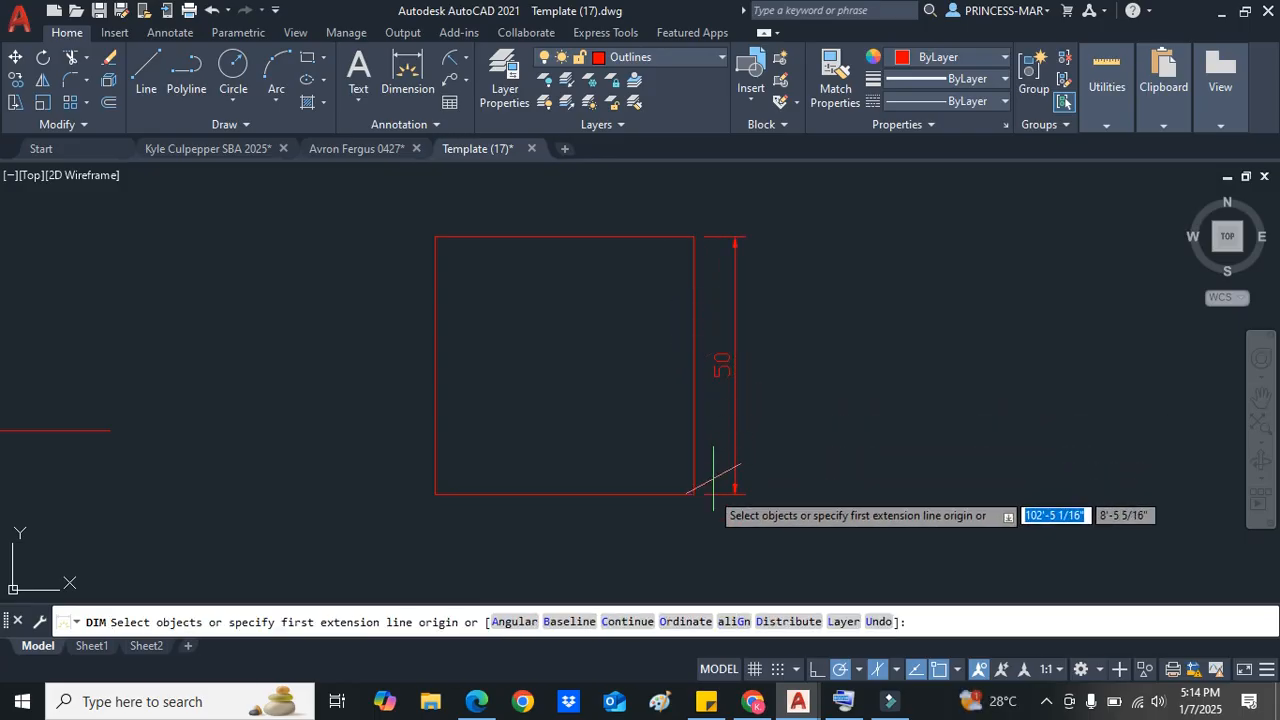
click(671, 494)
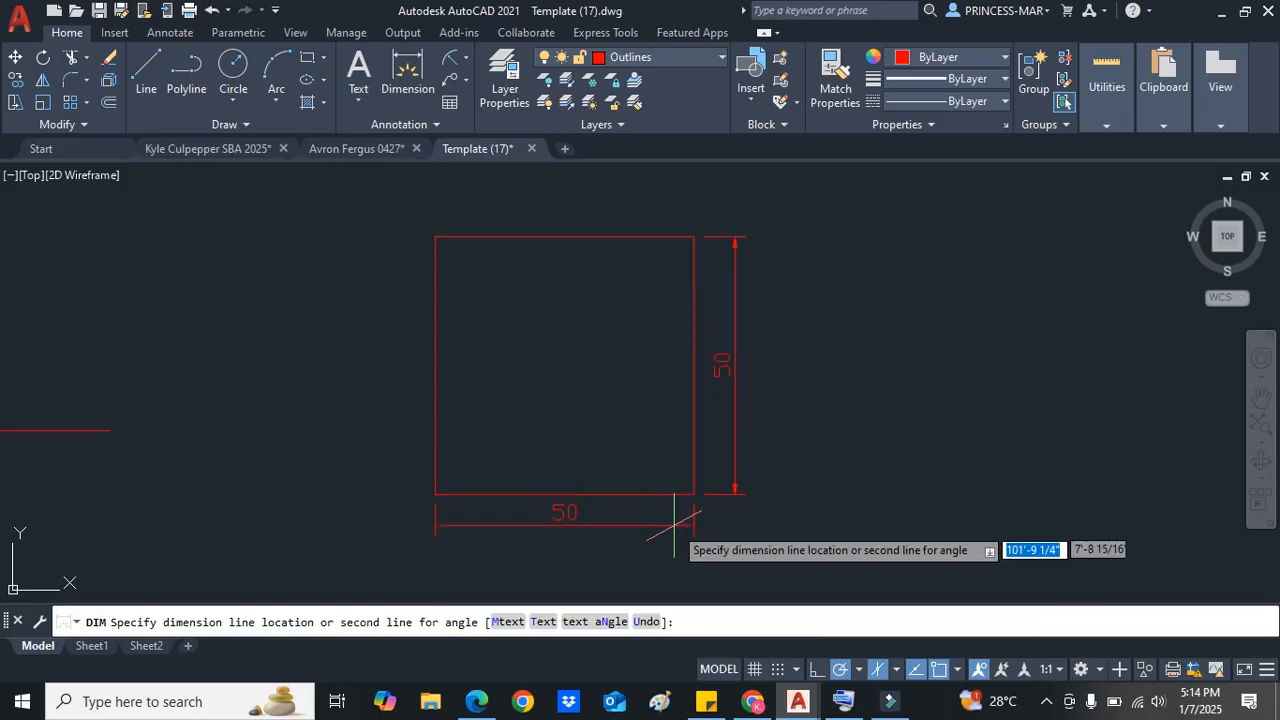
click(672, 531)
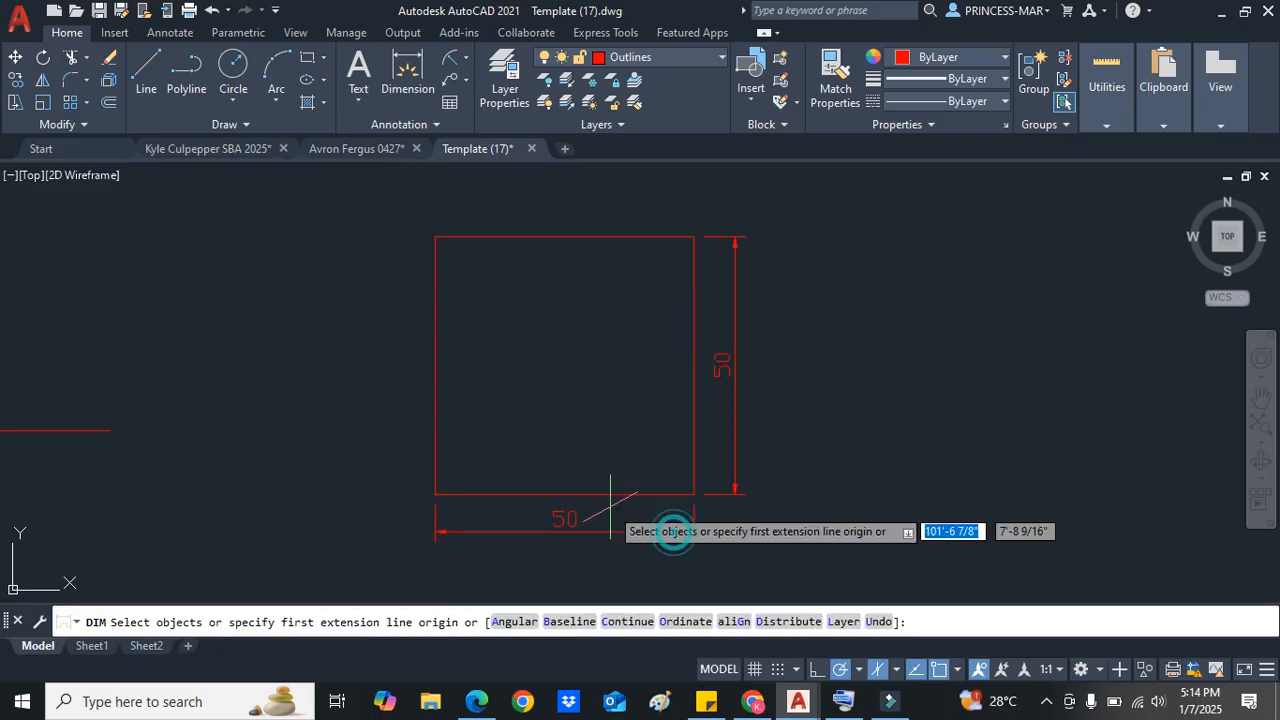
Step: Dimension the square's left and top sides and exit the Dimension command
click(435, 494)
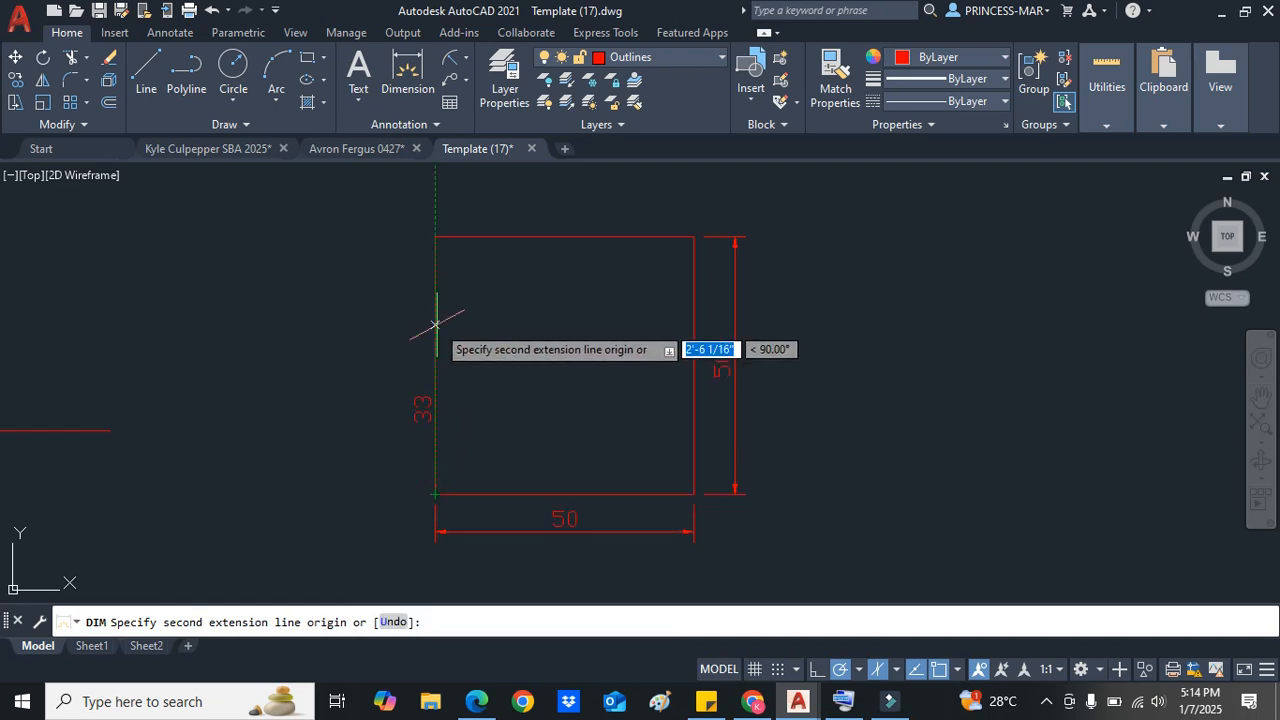
click(435, 236)
click(380, 255)
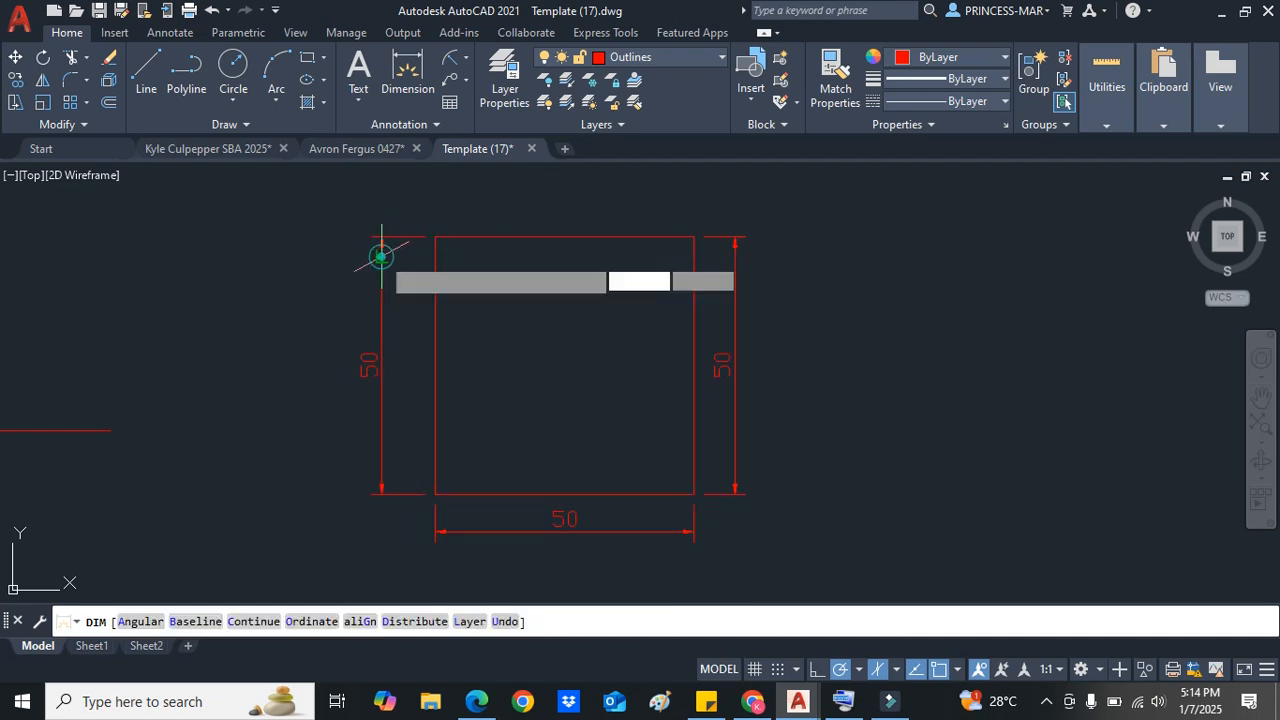
click(435, 236)
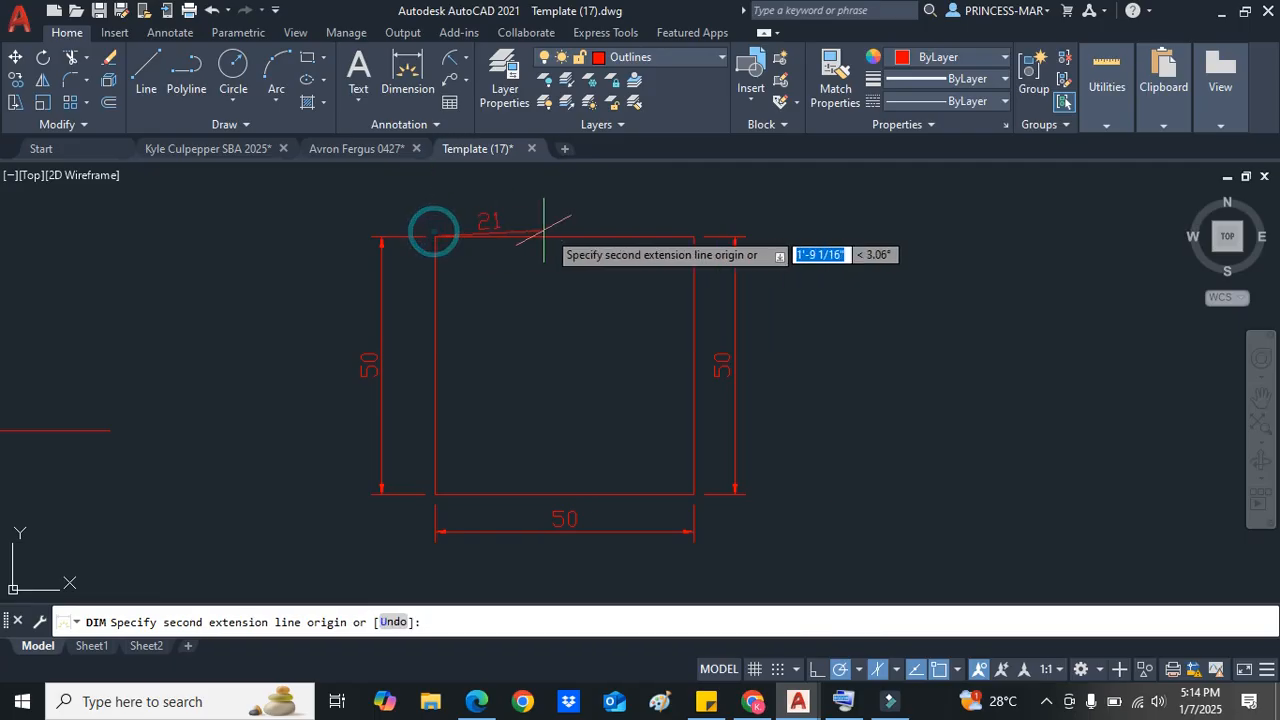
click(694, 237)
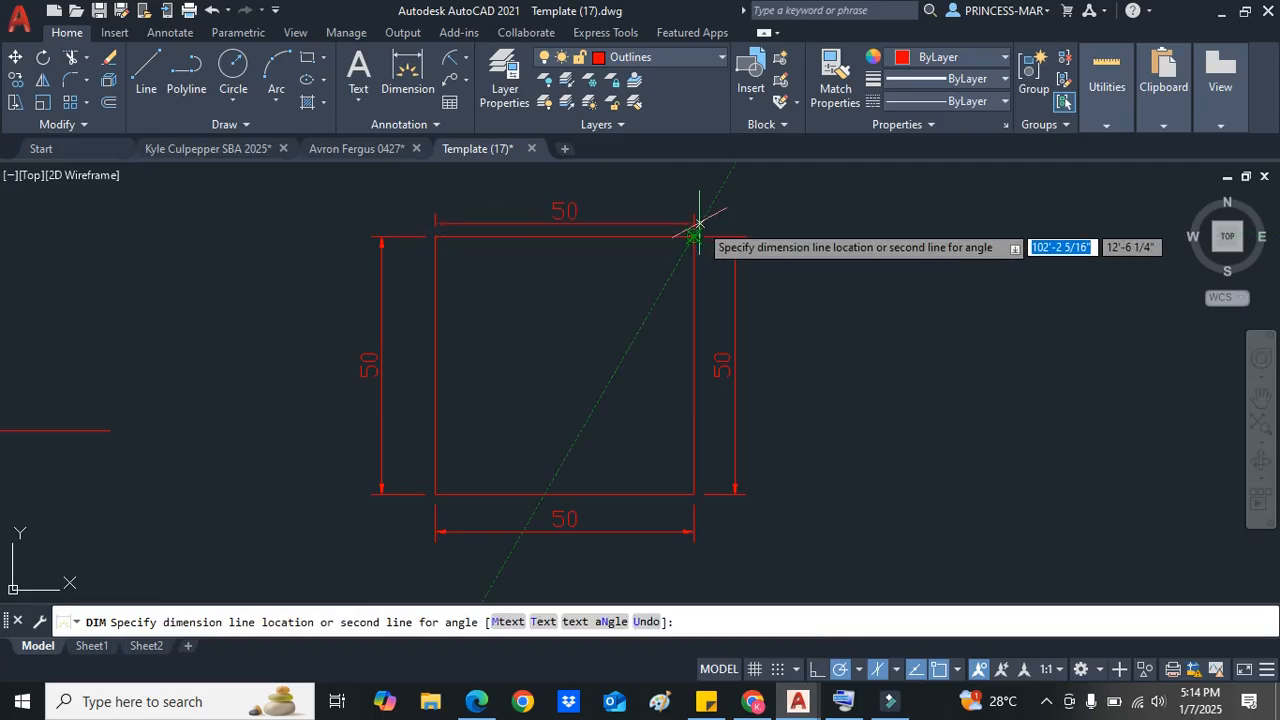
click(697, 195)
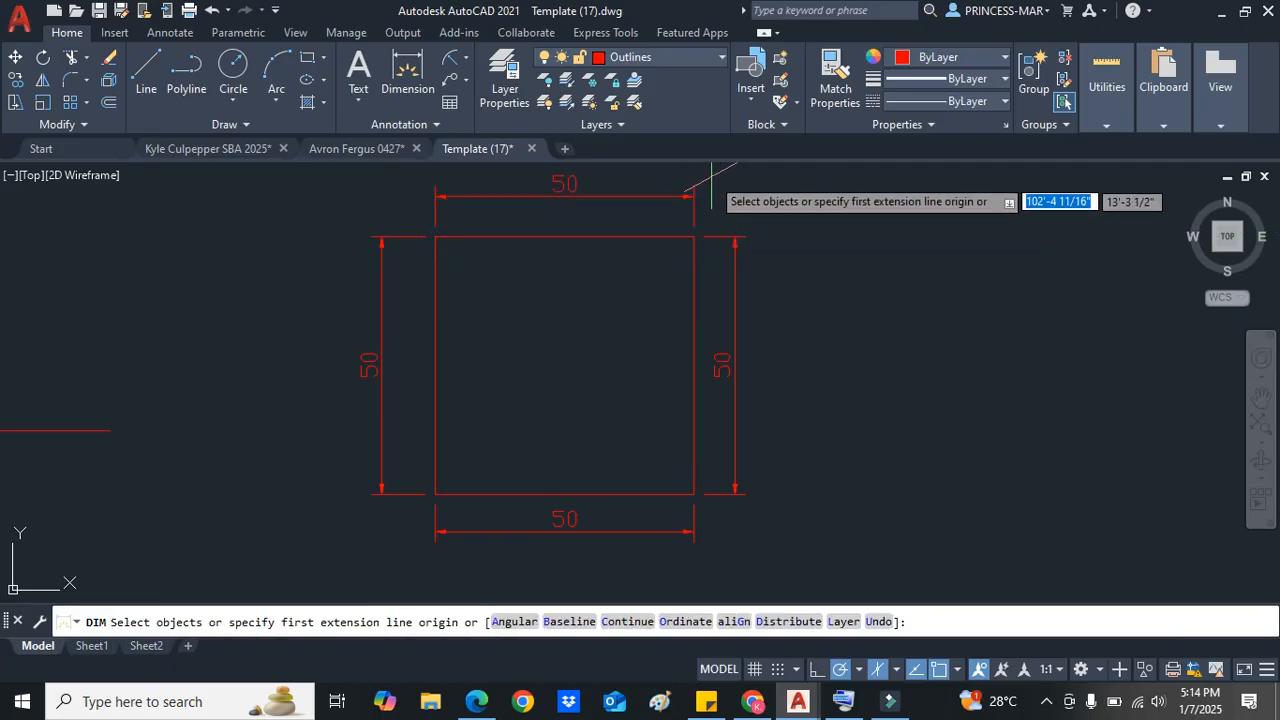
key(Escape)
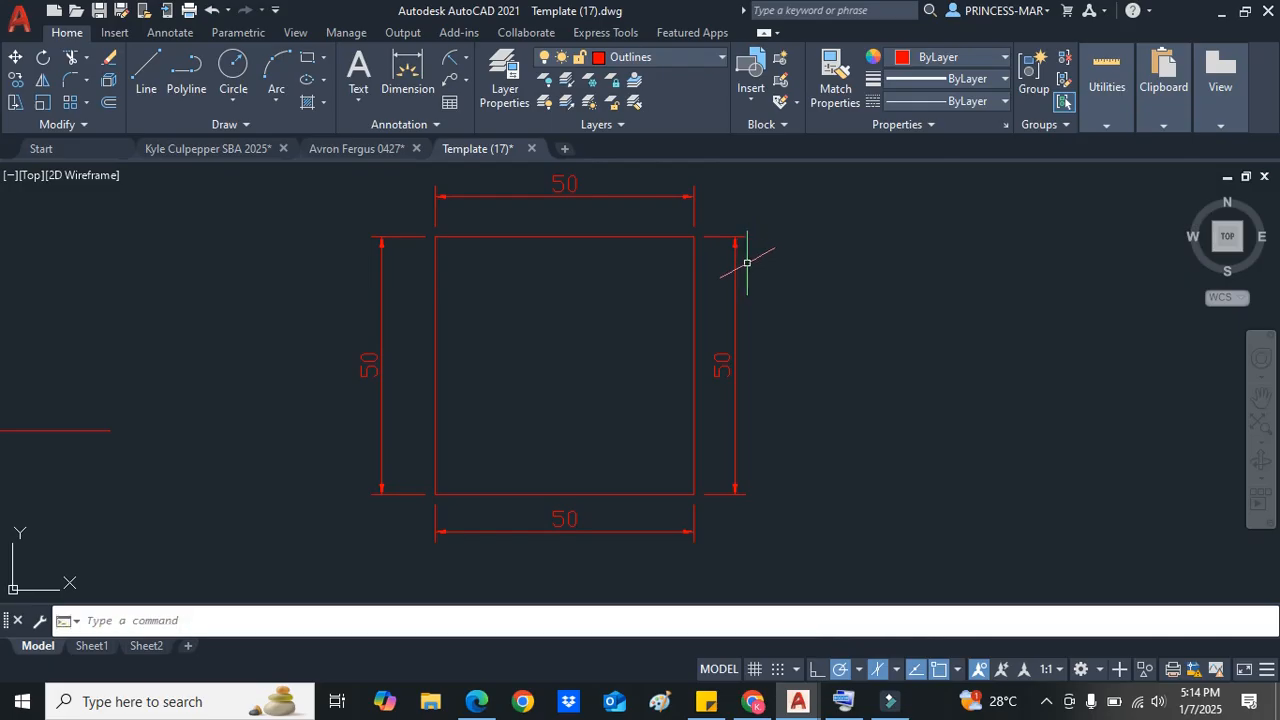
Step: Select all four dimensions and move them onto the Dimension layer
click(736, 291)
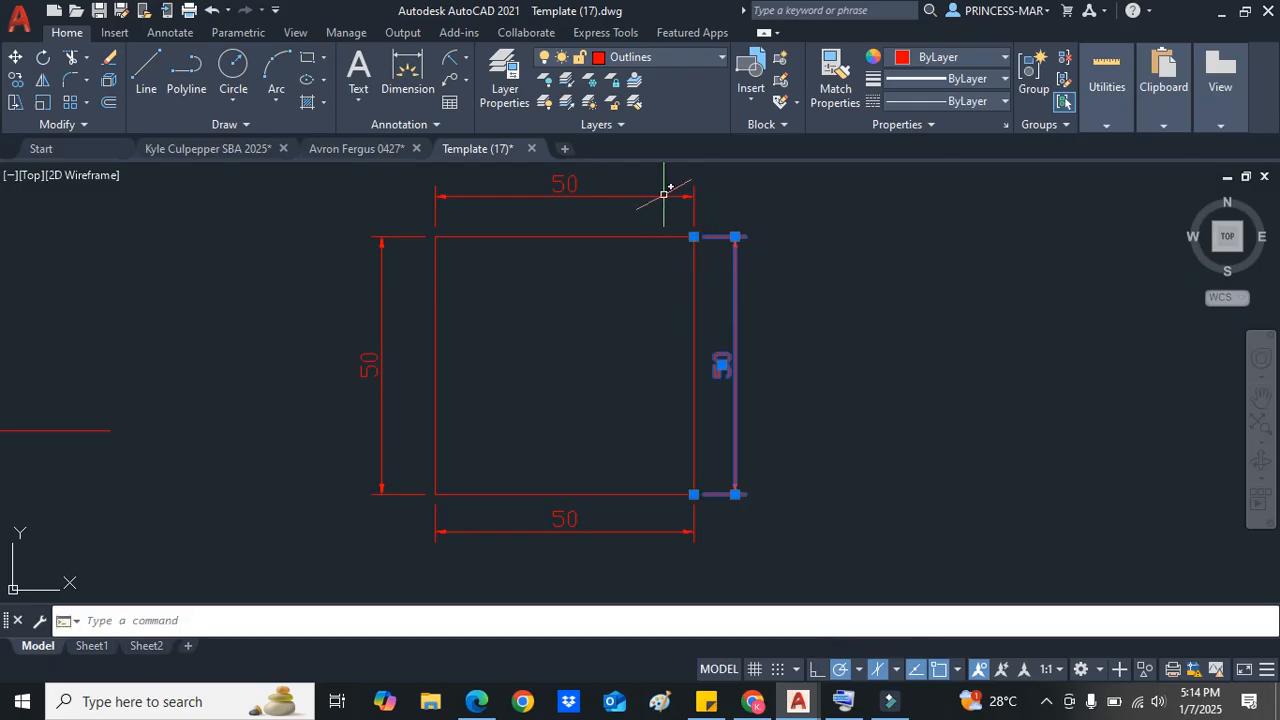
click(666, 195)
click(391, 237)
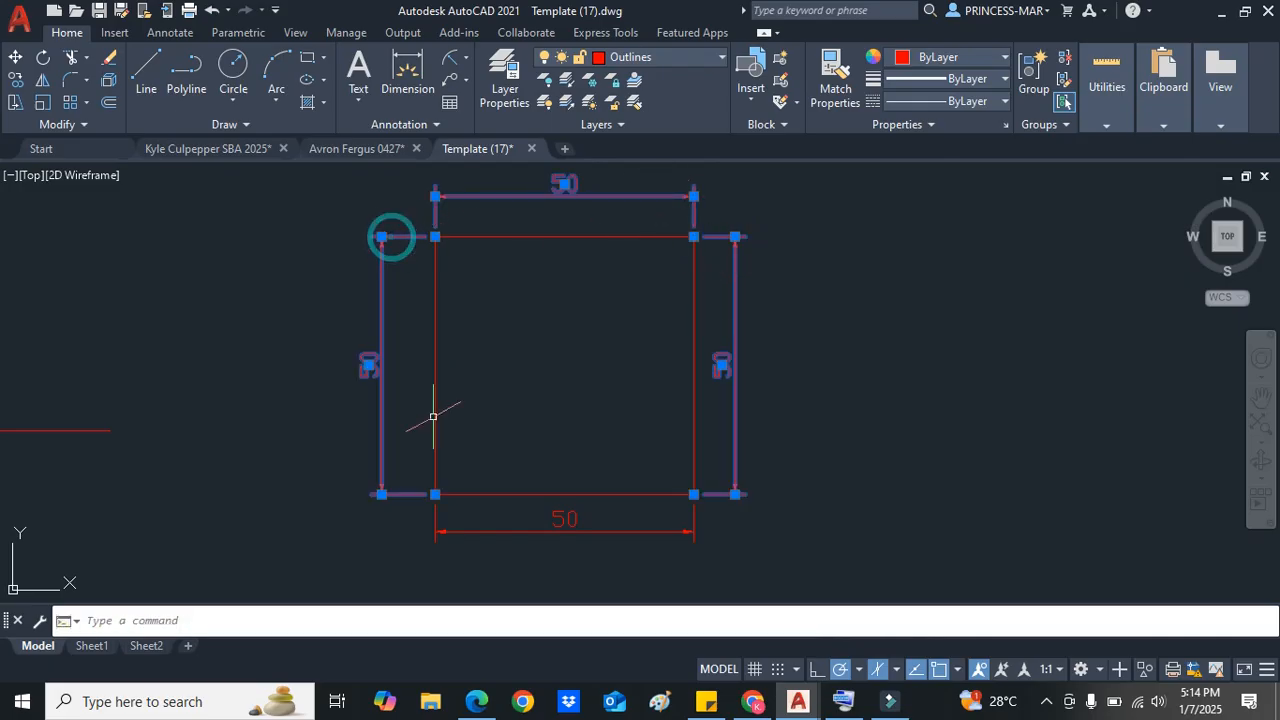
click(504, 535)
click(510, 524)
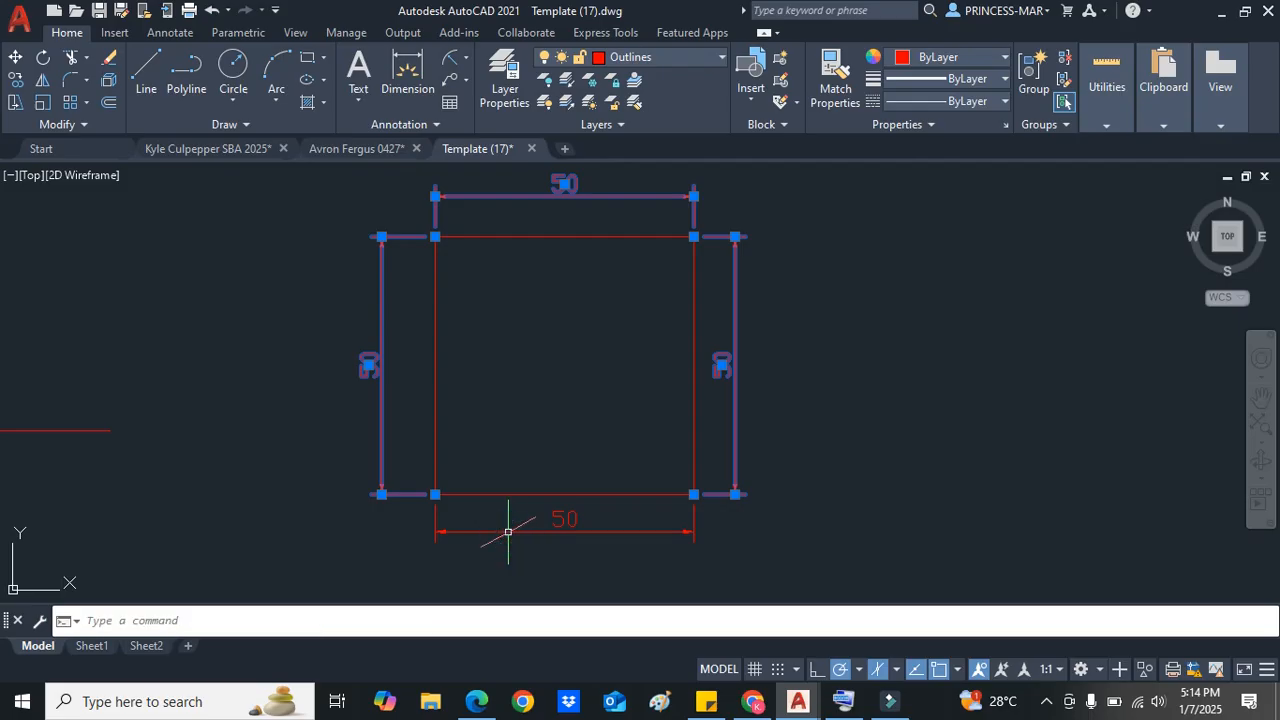
click(697, 59)
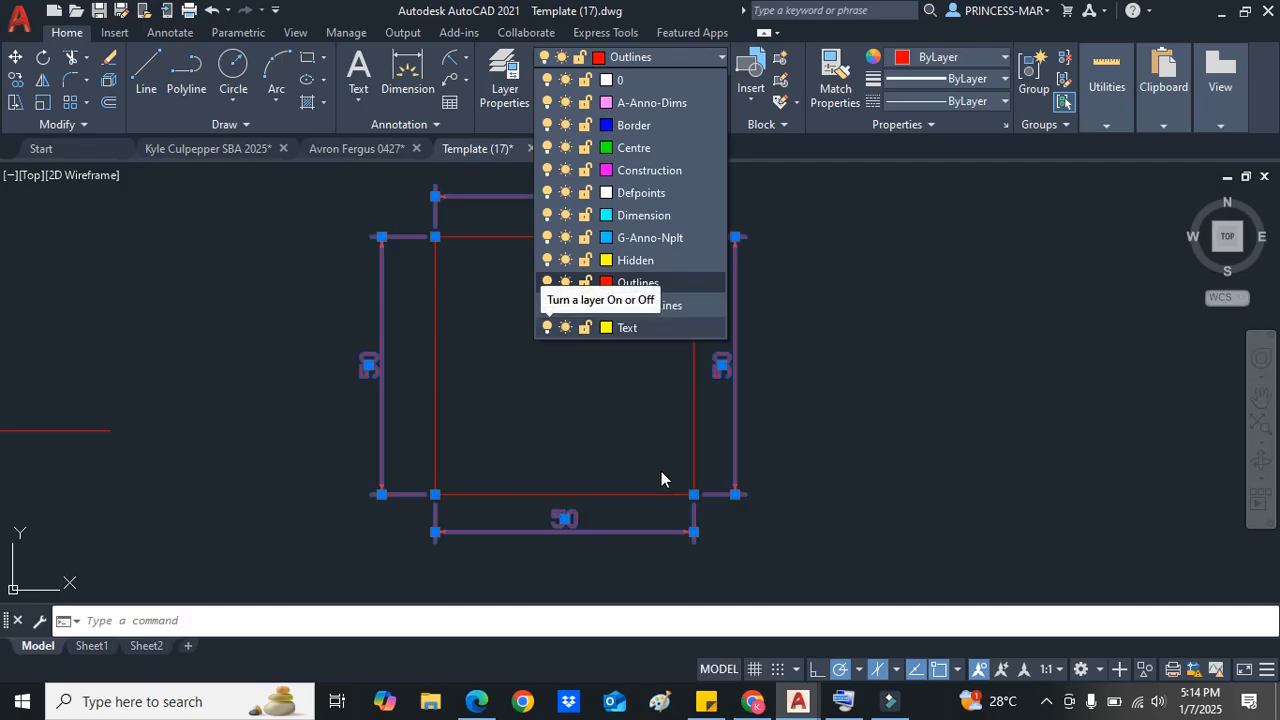
click(672, 215)
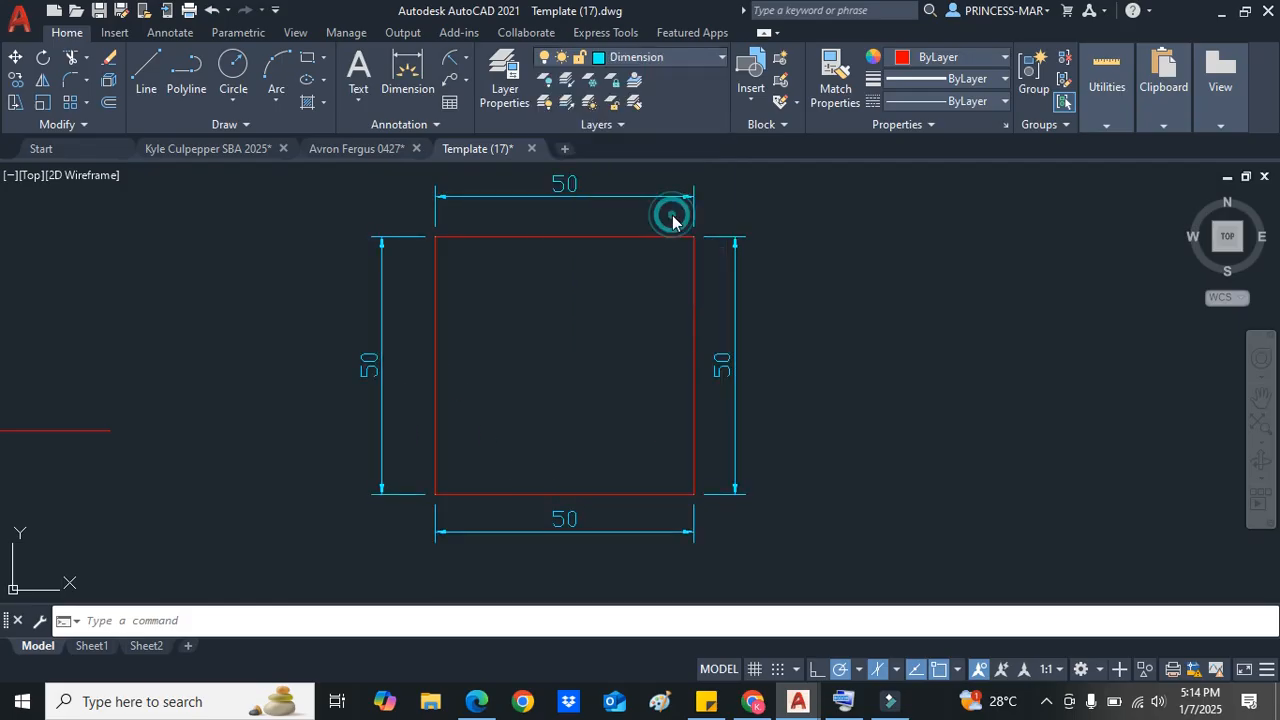
key(Escape)
Step: Select the square's right side and assign it to the Outlines layer
scroll(738, 318, down, 2)
scroll(709, 291, up, 2)
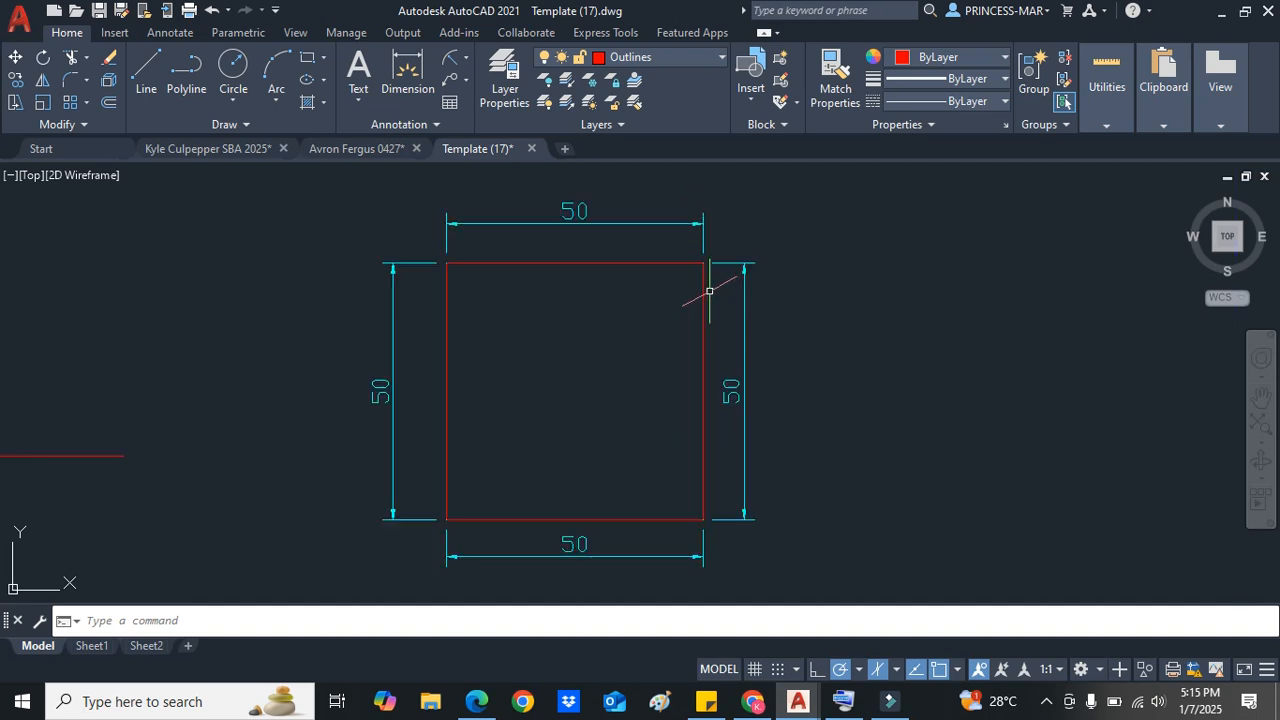
click(702, 340)
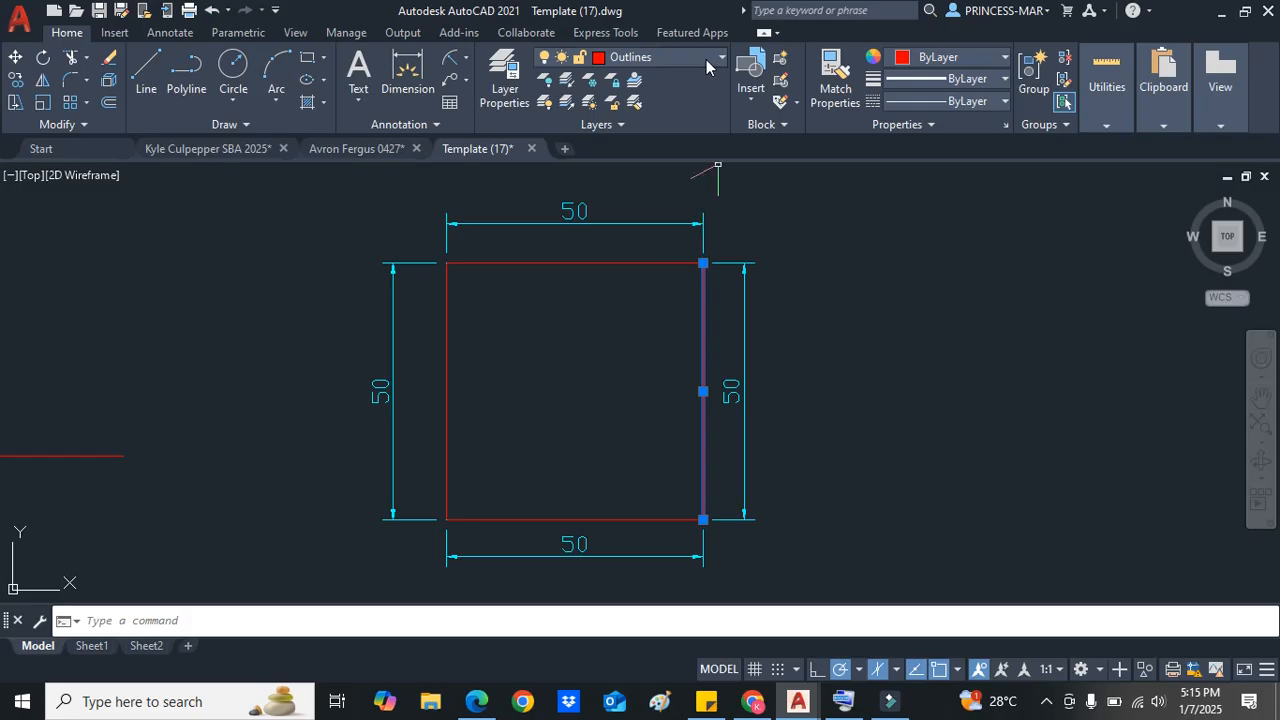
key(Escape)
click(707, 303)
click(696, 315)
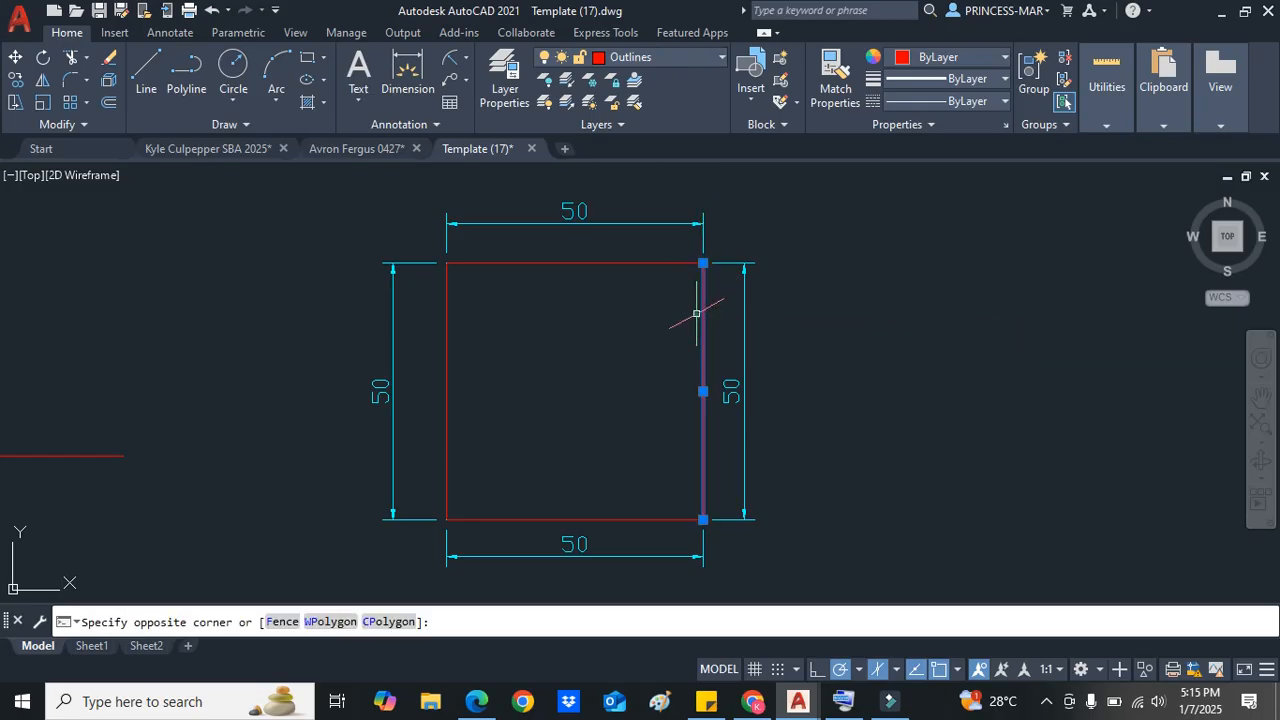
click(699, 57)
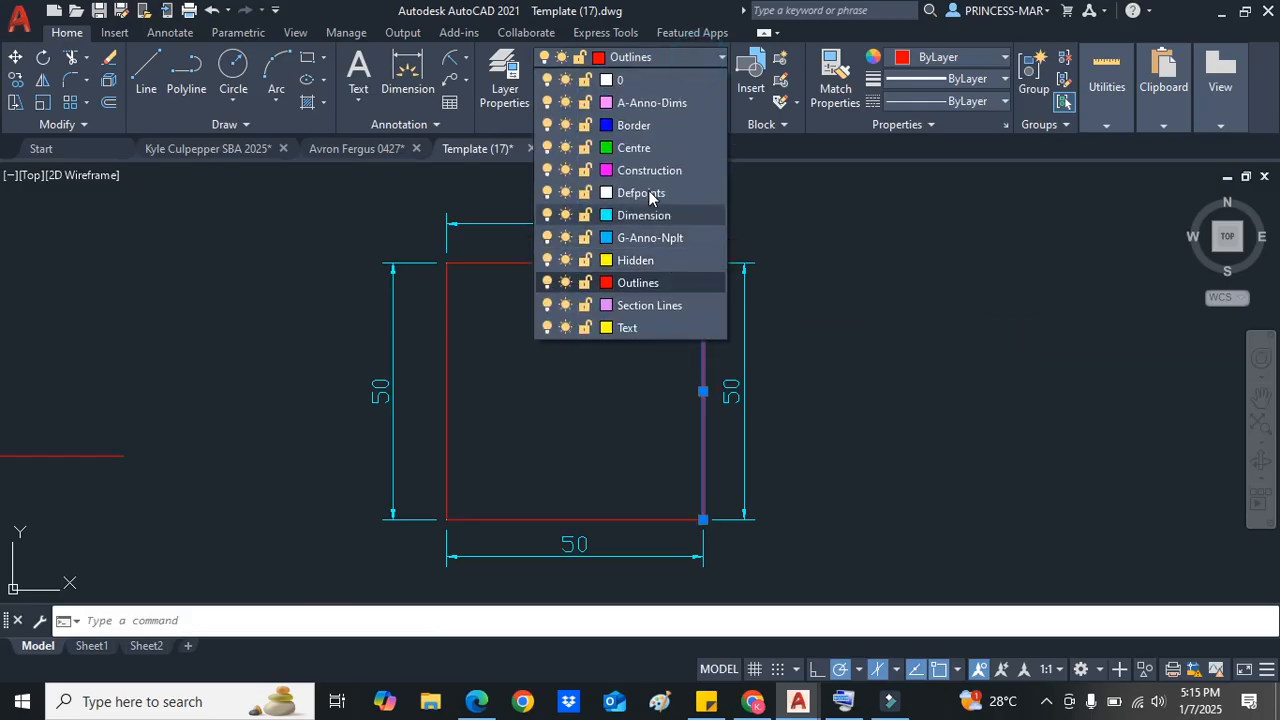
click(643, 284)
key(Escape)
Step: Start a new line left of the square and draw 50 units to the right and 50 units up
scroll(739, 395, down, 3)
scroll(575, 420, up, 1)
mouse_move(449, 443)
mouse_down()
mouse_move(400, 392)
mouse_move(465, 445)
mouse_up()
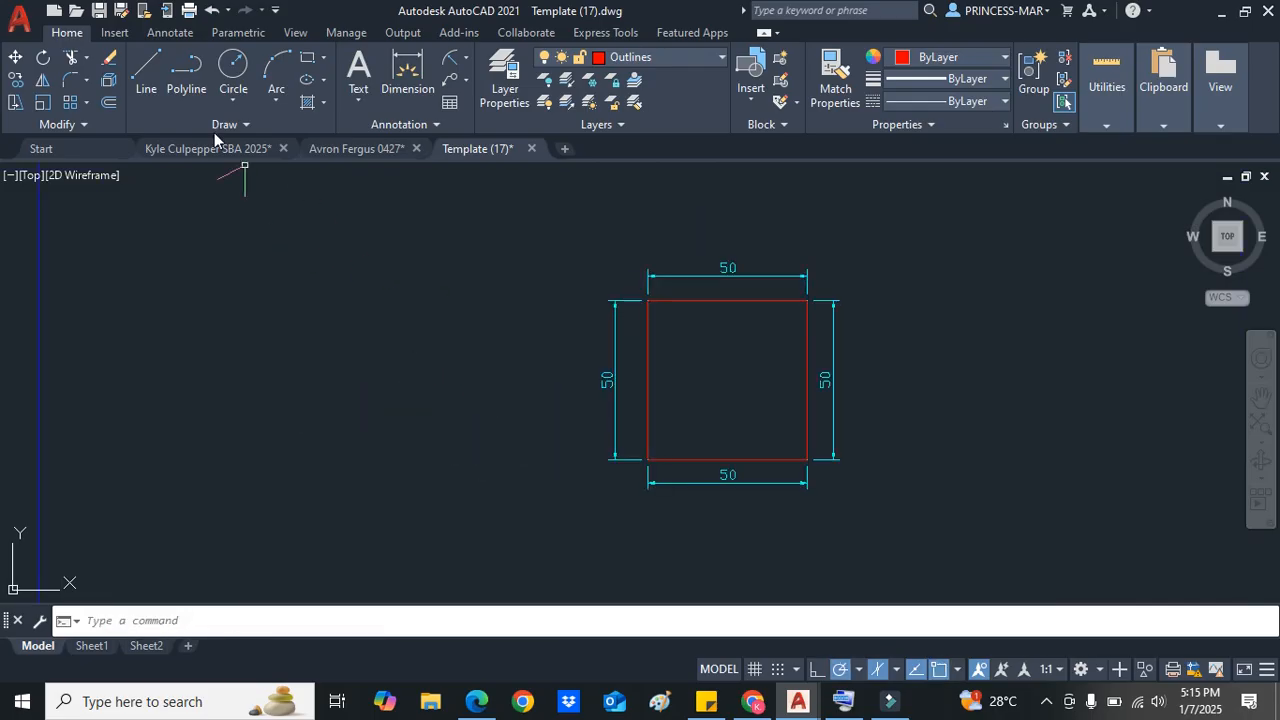
text(li)
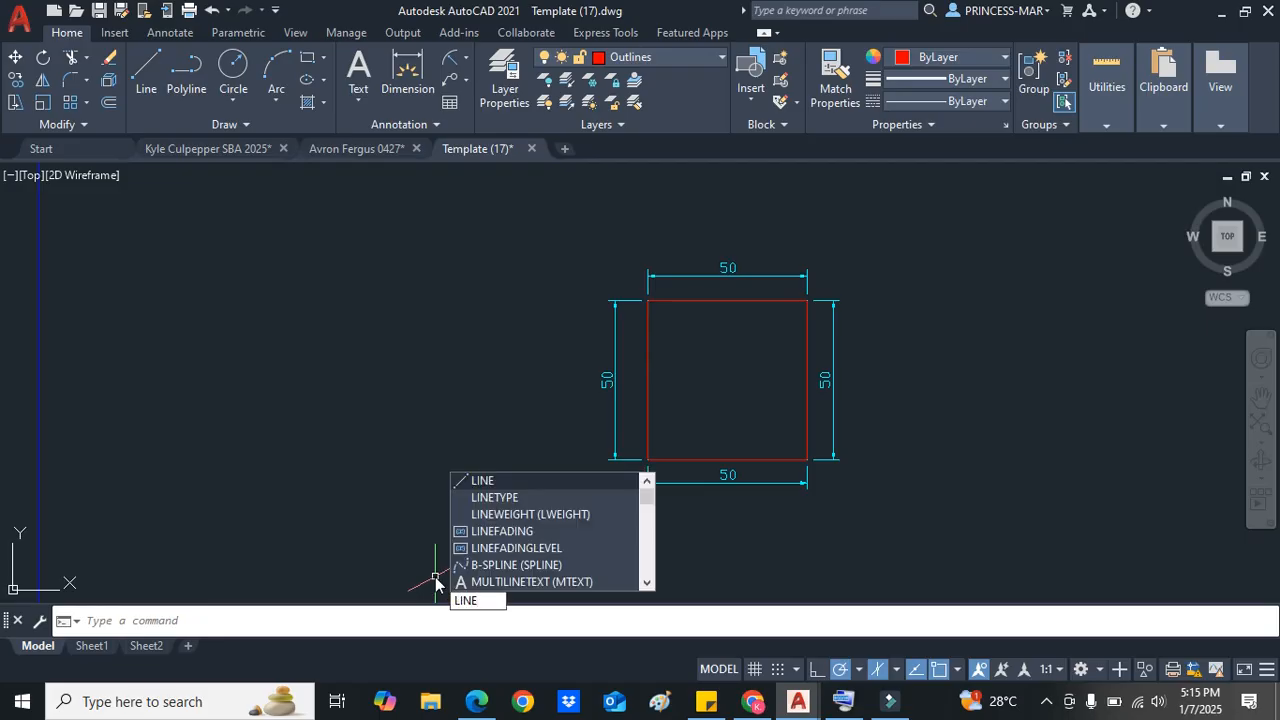
key(BackSpace)
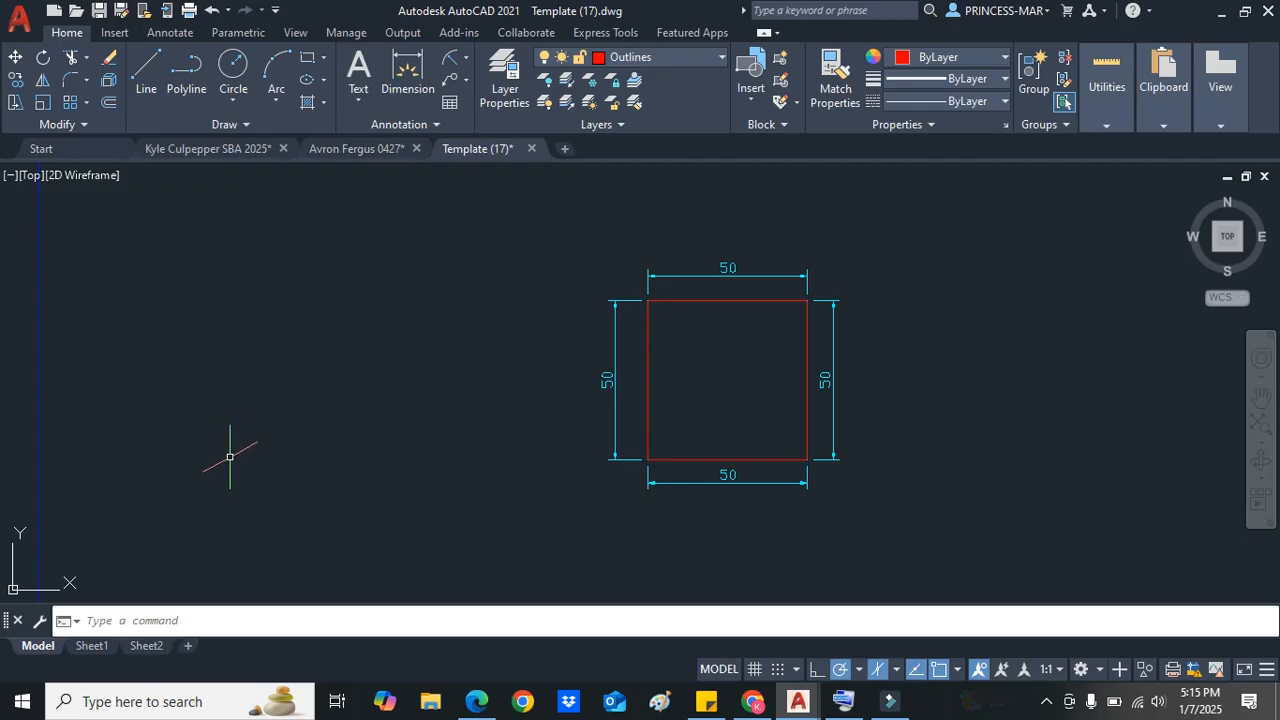
click(146, 70)
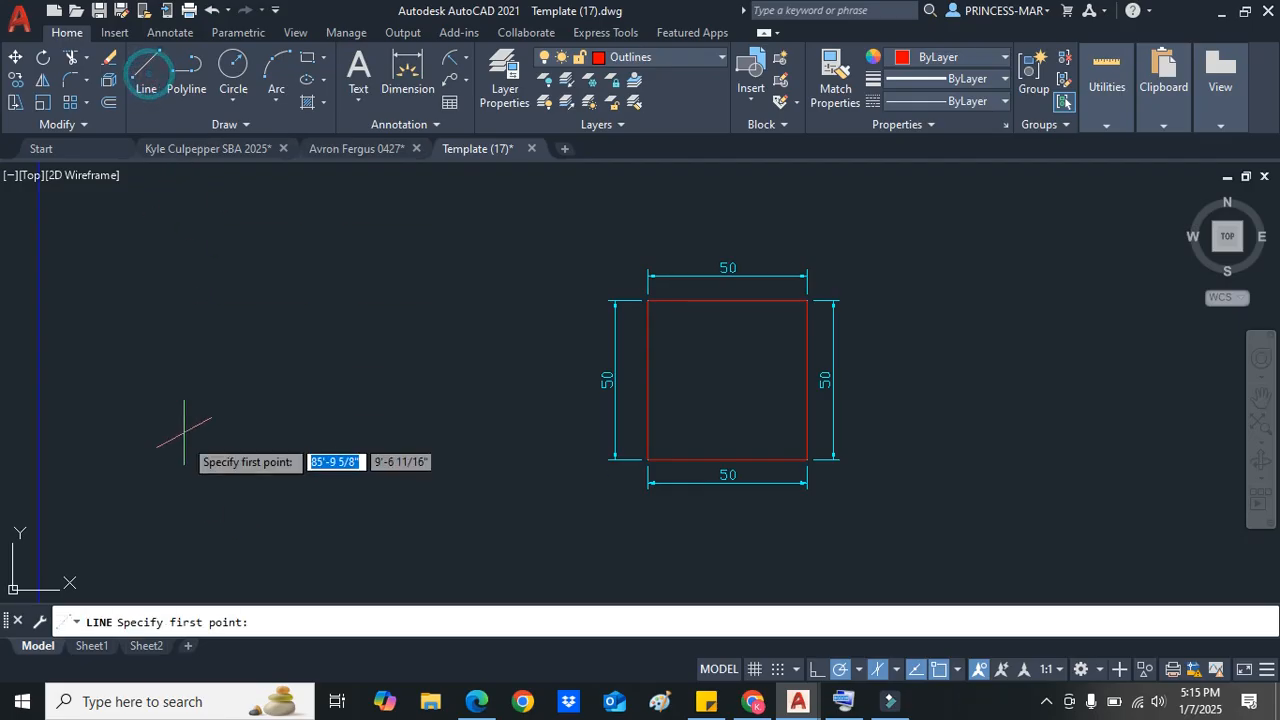
click(176, 492)
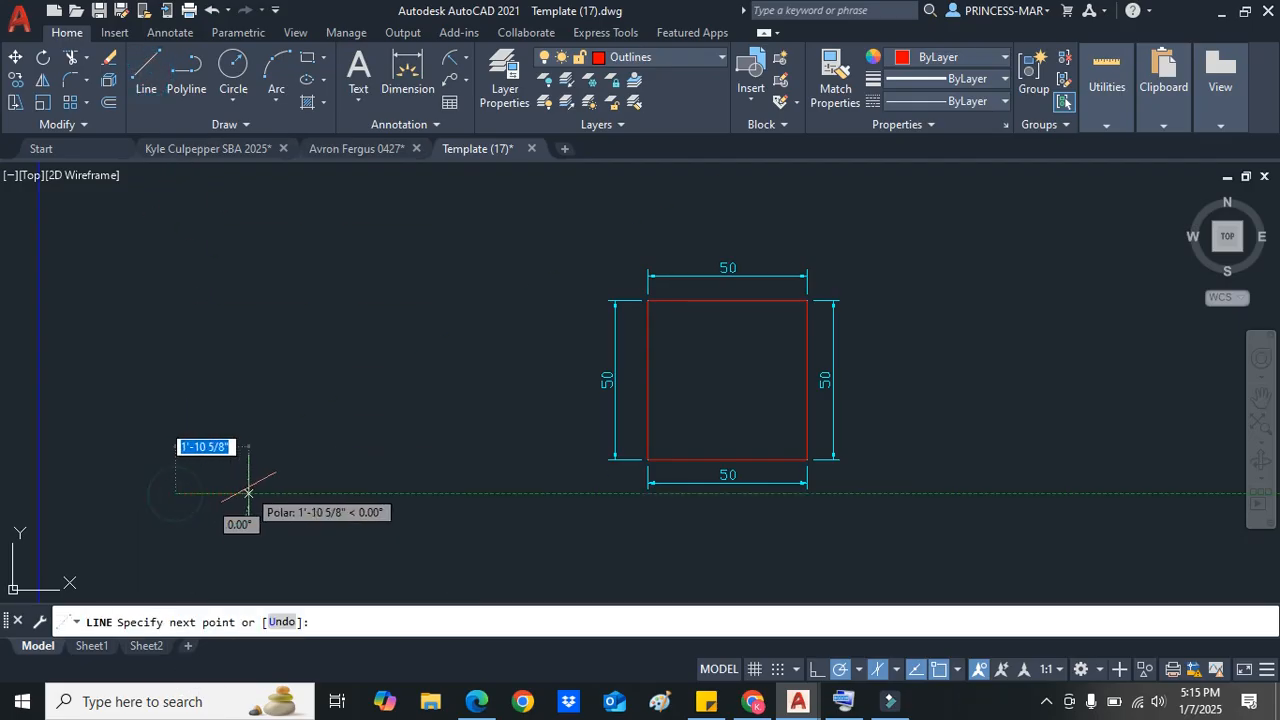
text(50)
key(Return)
text(50)
key(Return)
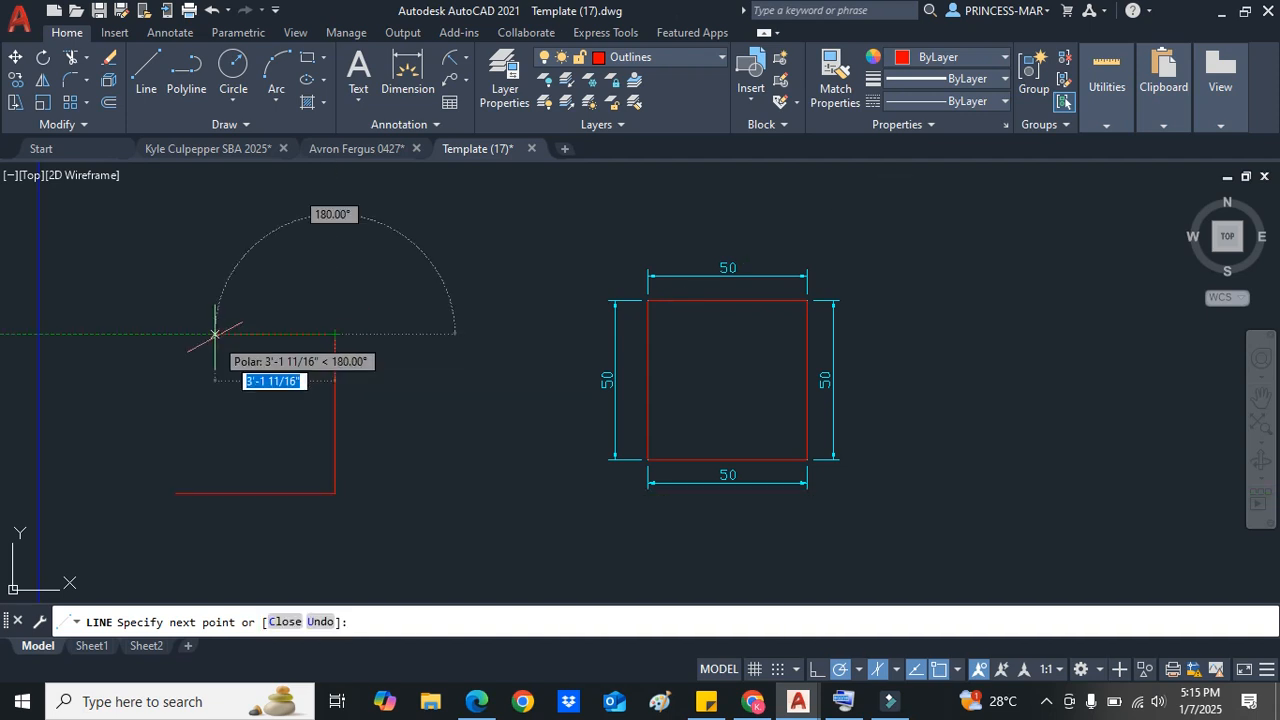
text(50)
Step: Draw a 50-unit segment to the left, then a slanted segment down-left to a freely picked point
key(Return)
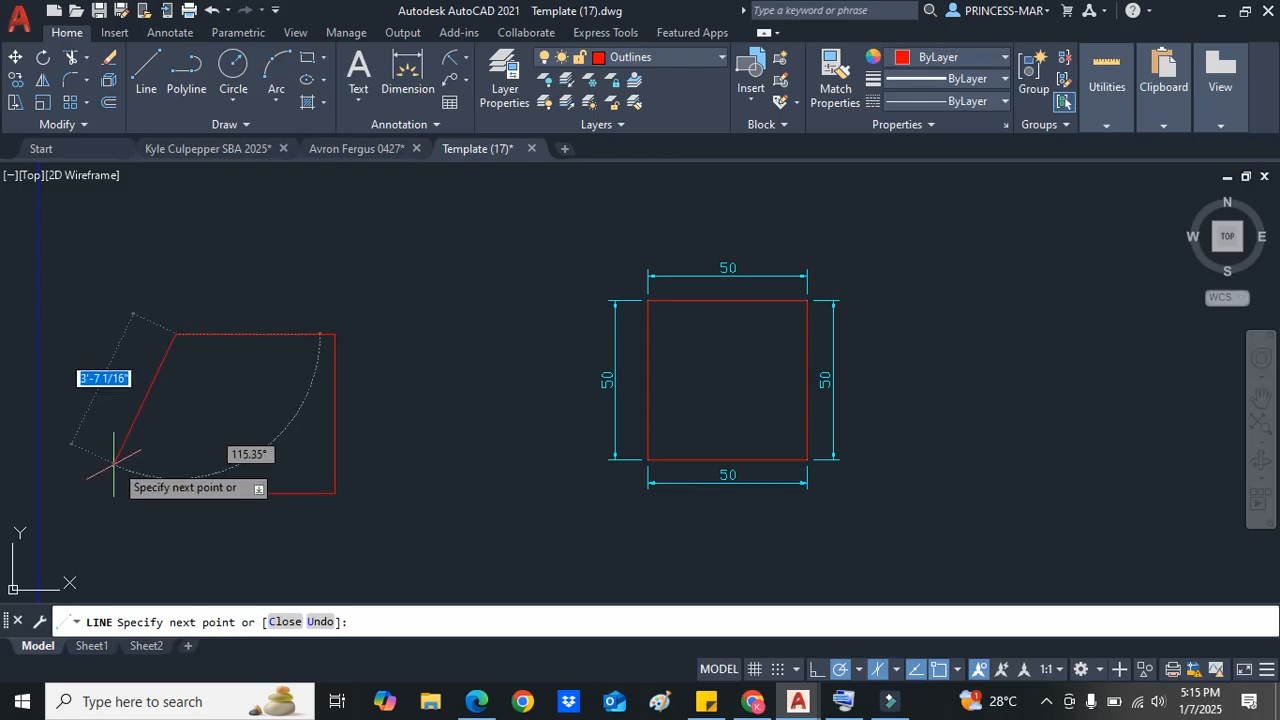
click(104, 500)
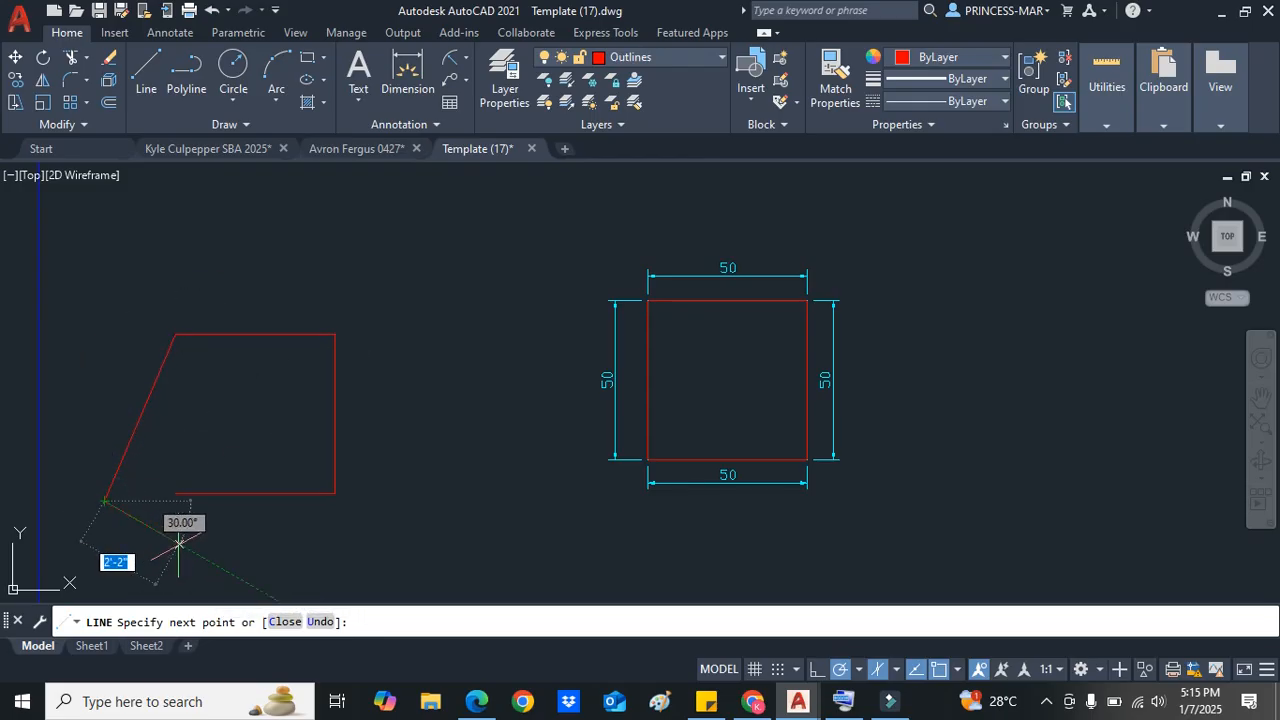
Step: Add two freely picked segments heading down-right and then right, and end the Line command
click(181, 545)
click(297, 531)
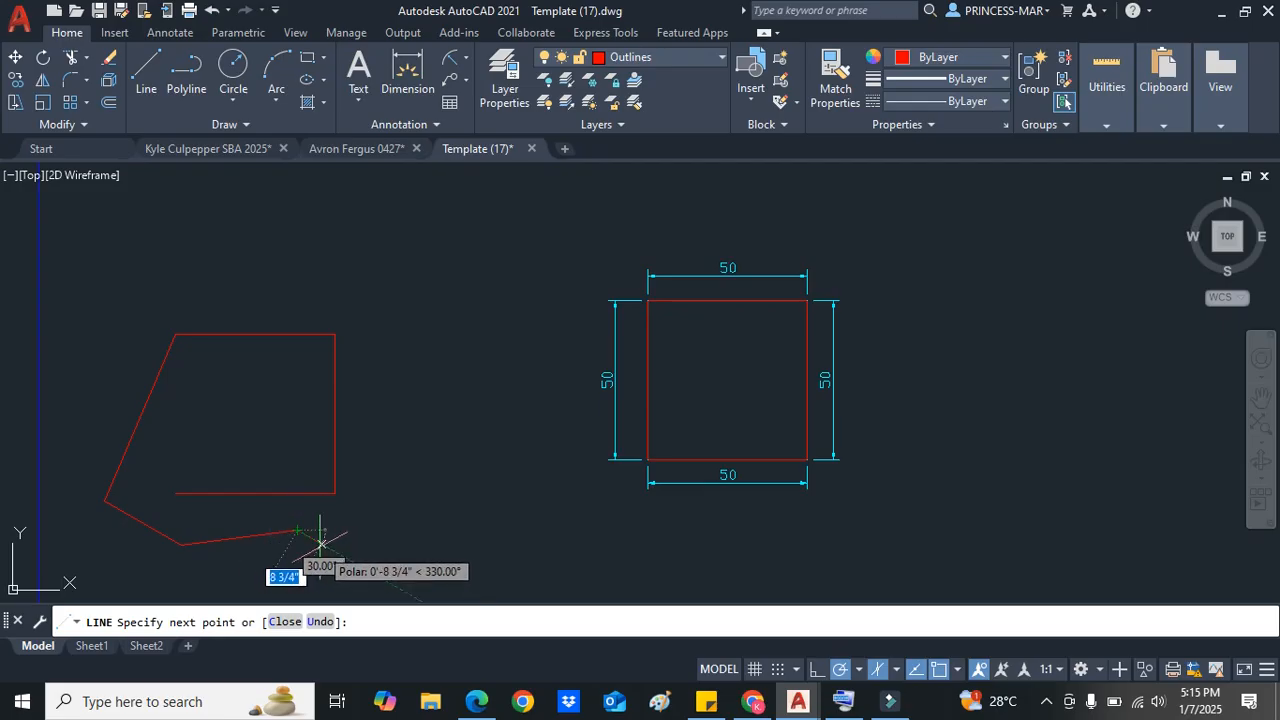
key(Escape)
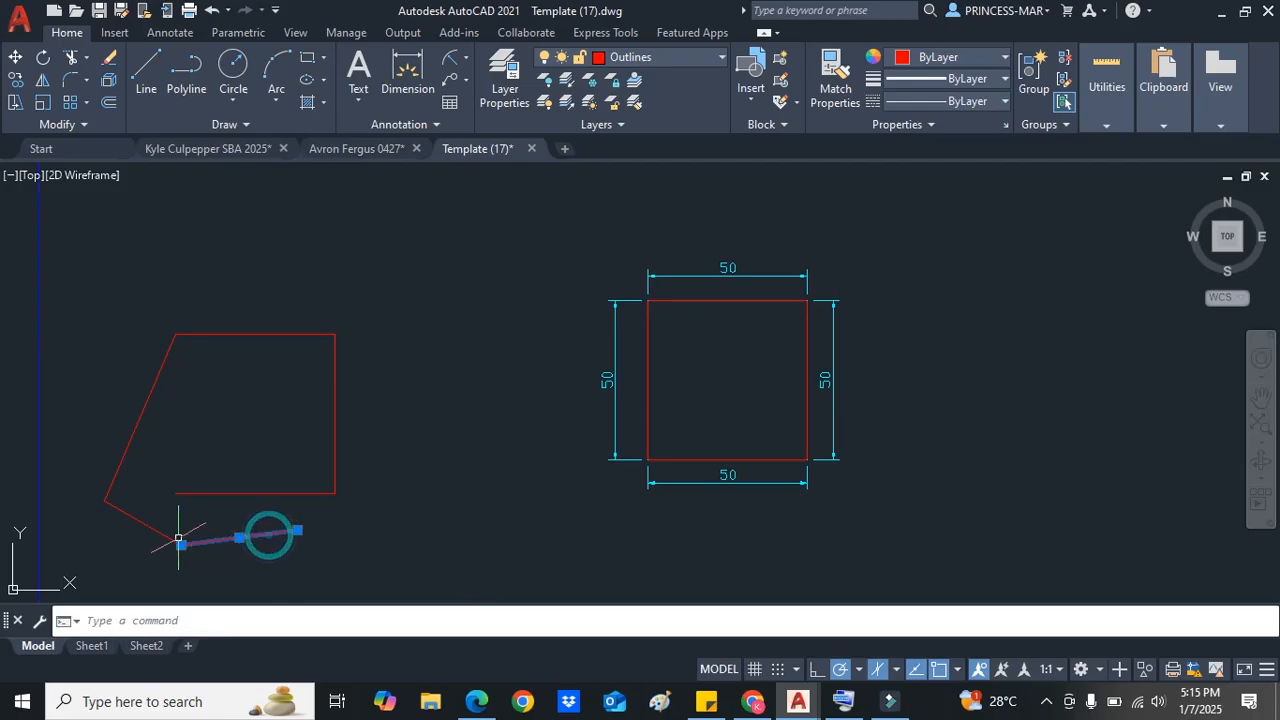
Step: Select the slanted, freely drawn segments left of the square and delete them
click(172, 538)
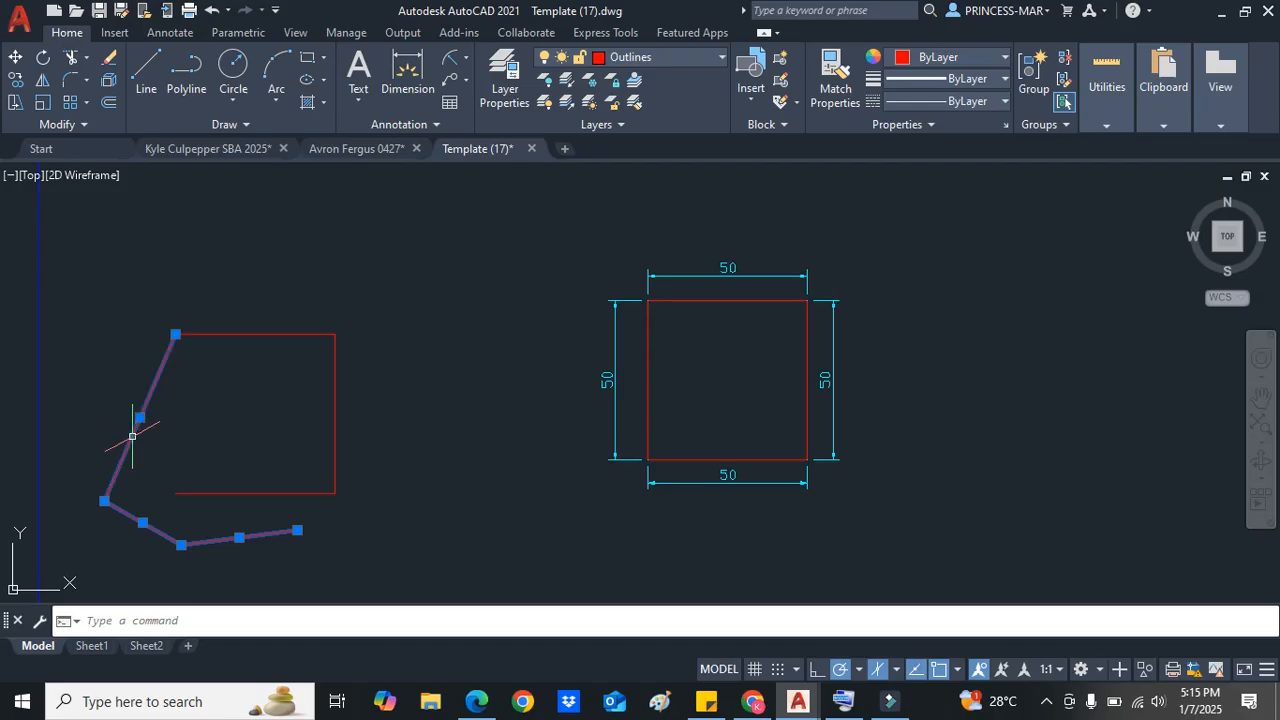
key(Delete)
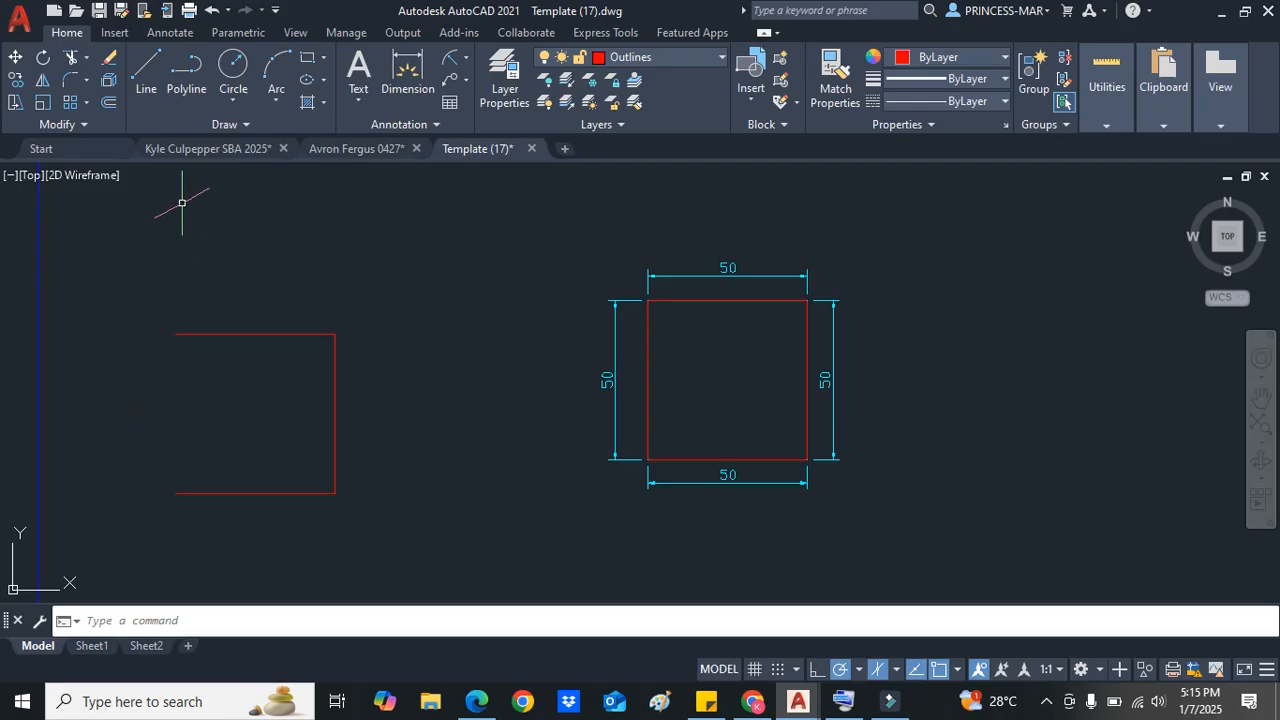
Step: Repeat the Line command and draw a vertical line closing the square's left side
right_click(182, 259)
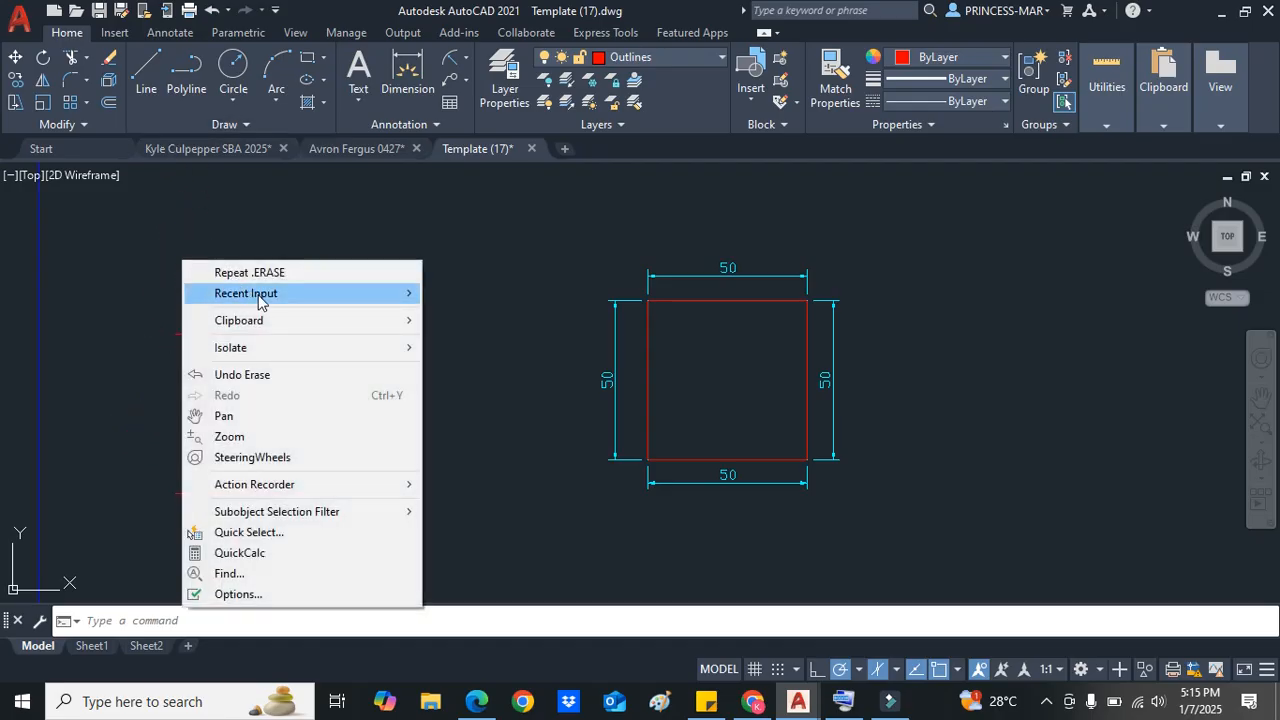
mouse_move(249, 299)
click(461, 313)
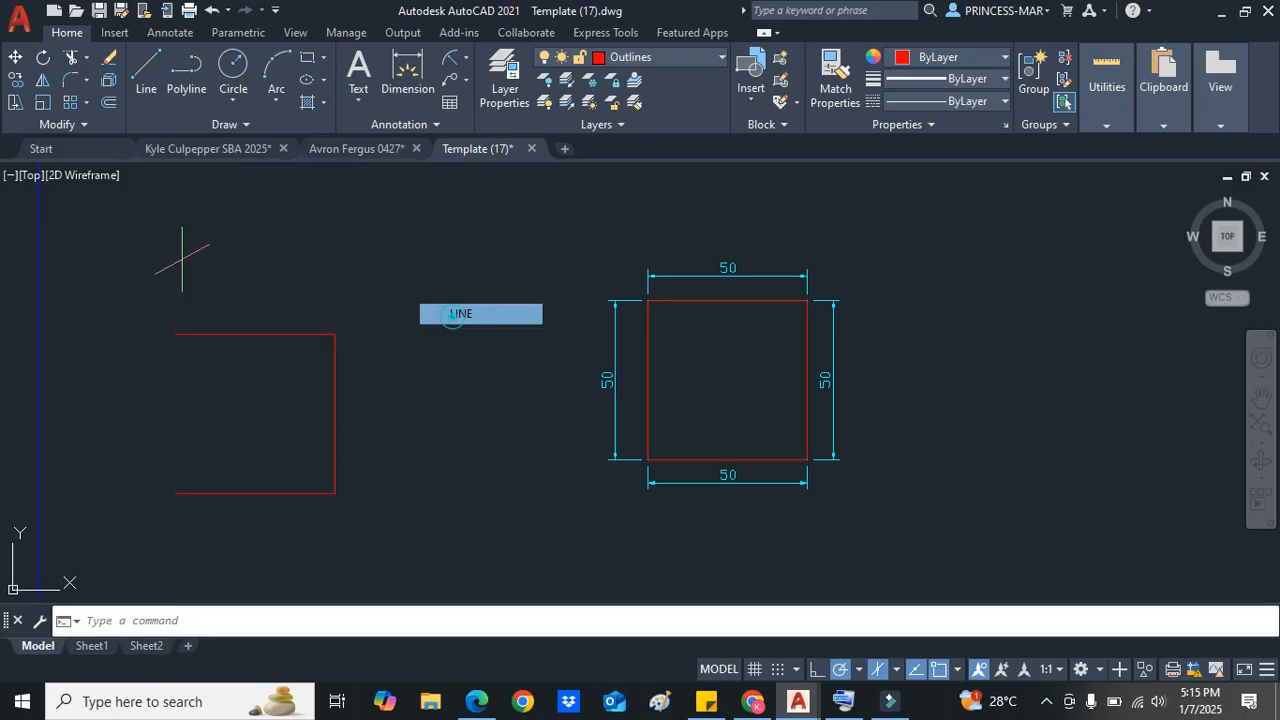
click(175, 334)
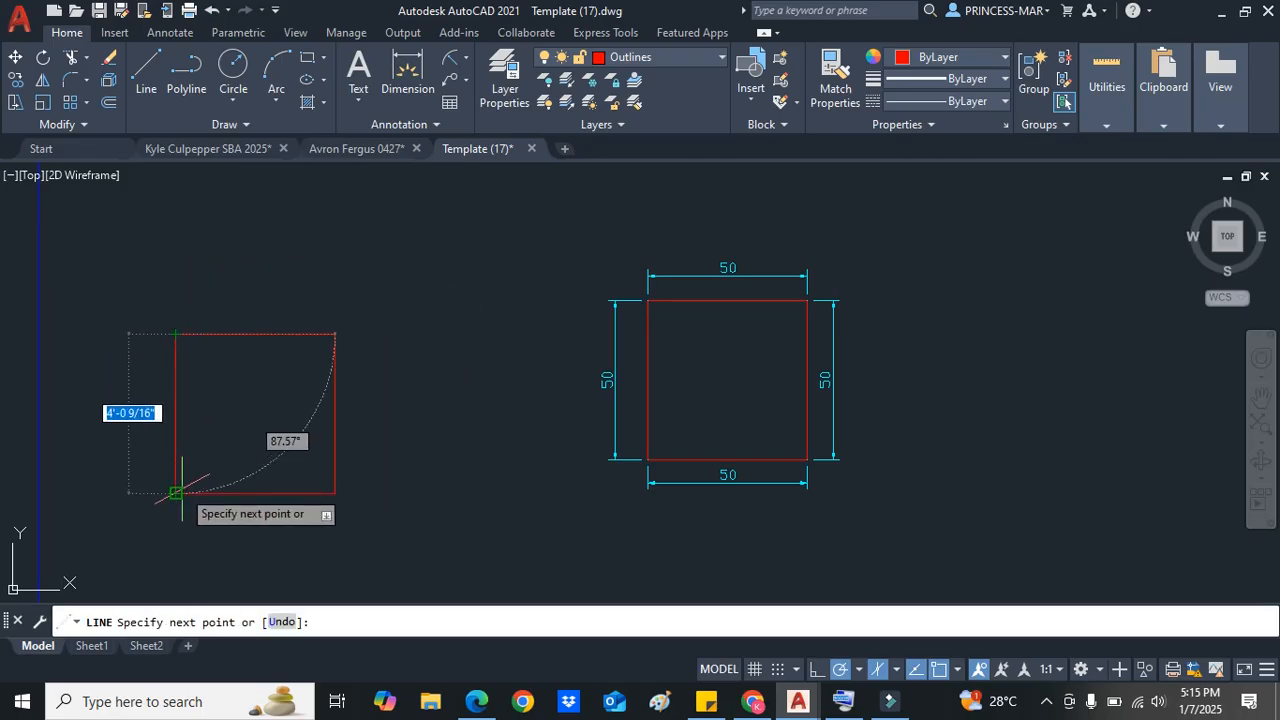
click(175, 493)
key(Escape)
Step: Move the dimensioned square up and to the left, above the newly closed square
scroll(354, 431, down, 1)
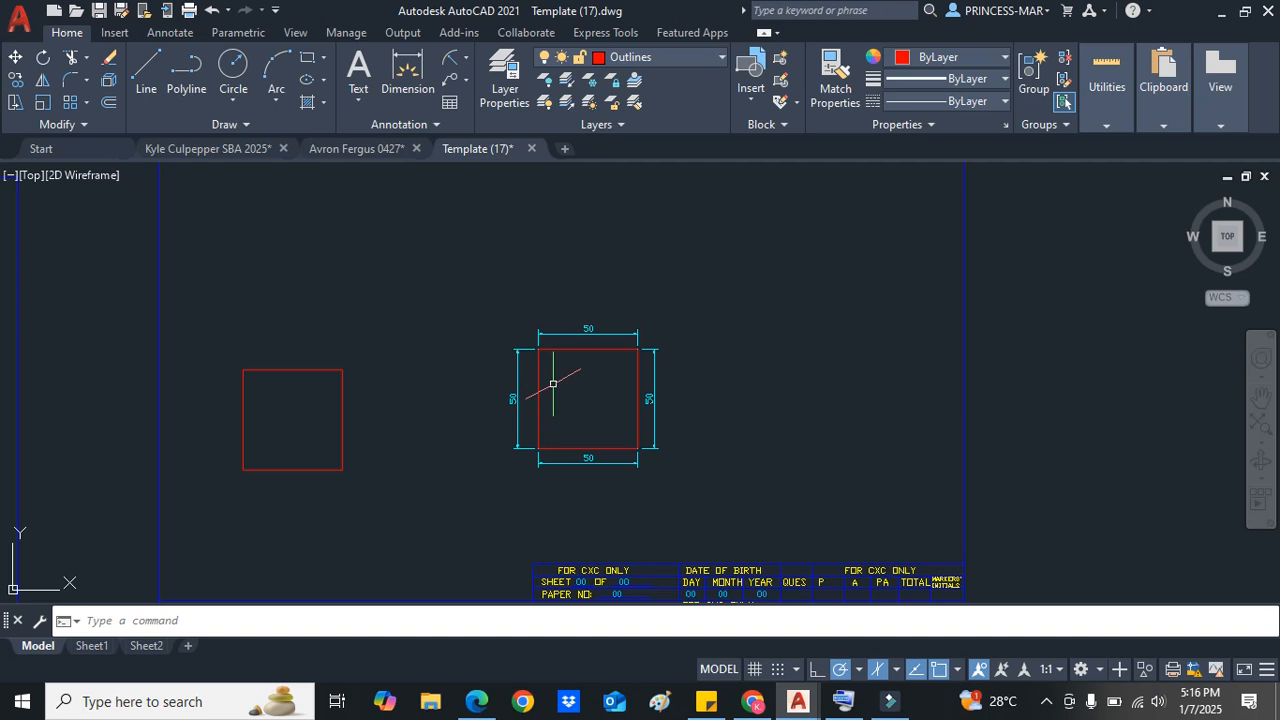
scroll(553, 384, down, 2)
scroll(619, 374, up, 2)
scroll(670, 370, down, 1)
scroll(686, 366, up, 4)
scroll(551, 357, up, 1)
scroll(219, 264, down, 3)
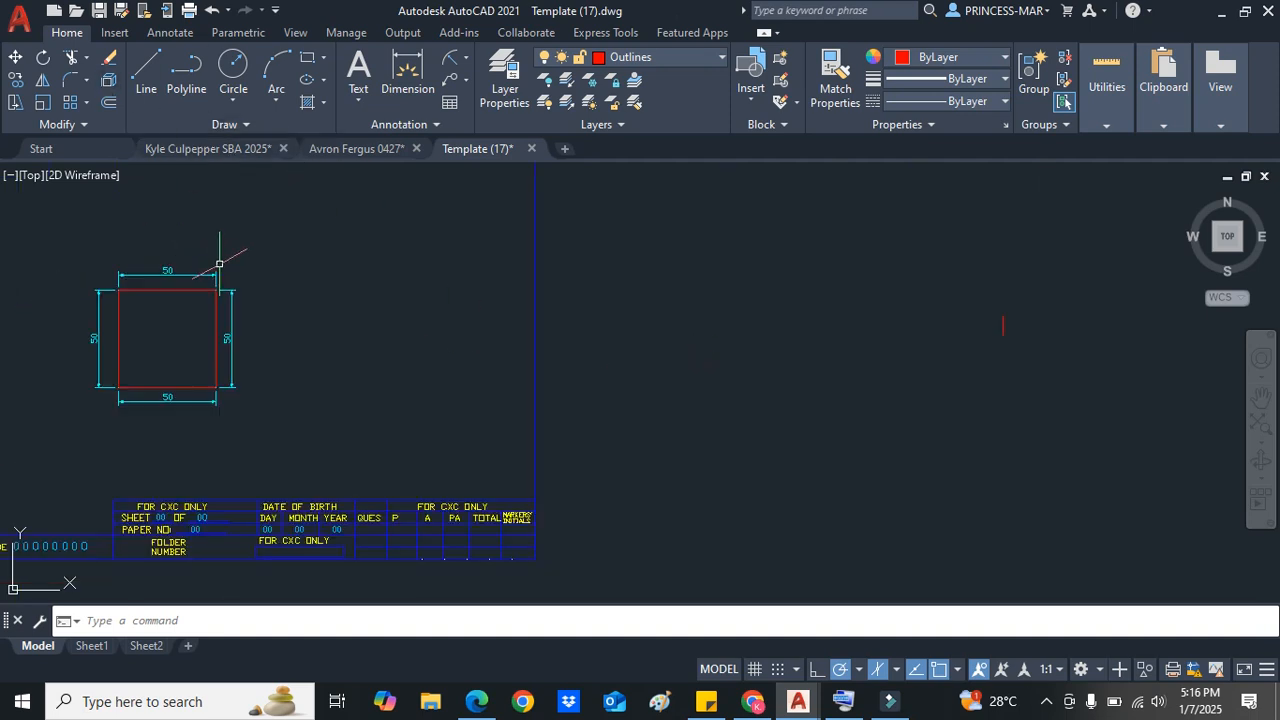
middle_drag(231, 278, 459, 284)
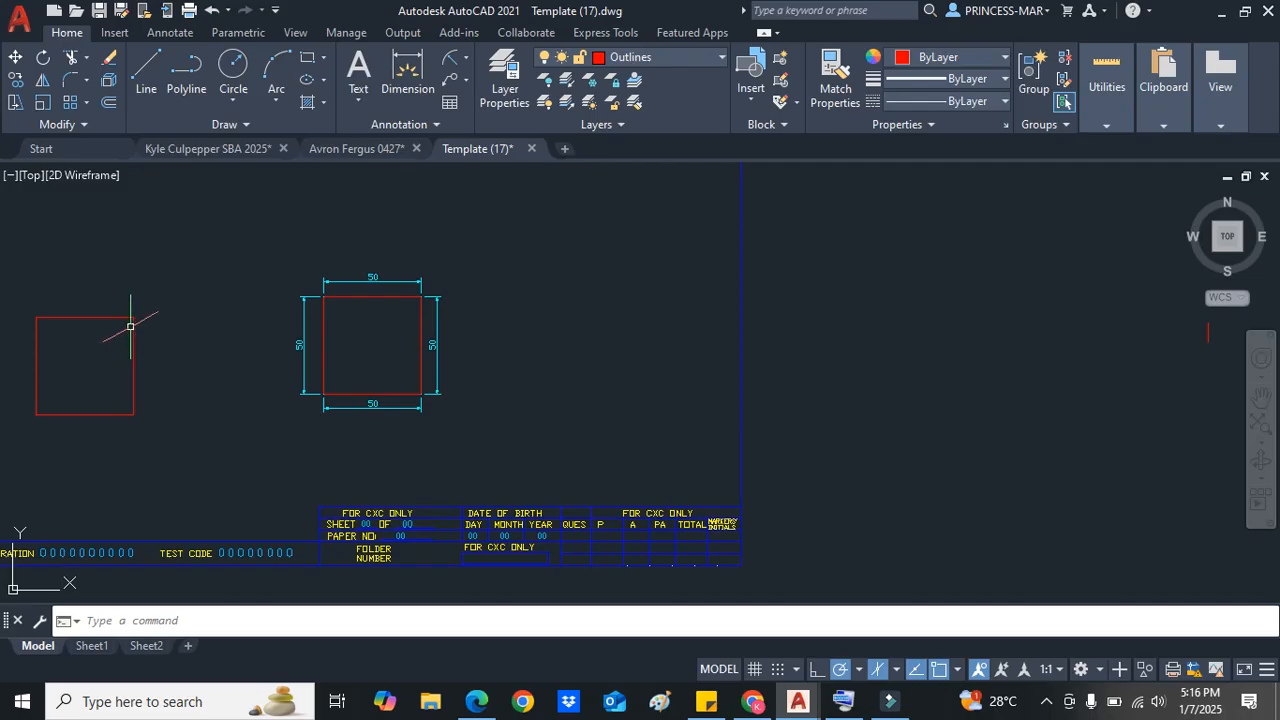
scroll(130, 326, up, 2)
mouse_move(523, 517)
mouse_down()
mouse_move(400, 443)
mouse_move(451, 194)
mouse_move(723, 417)
mouse_up()
right_click(700, 294)
click(748, 388)
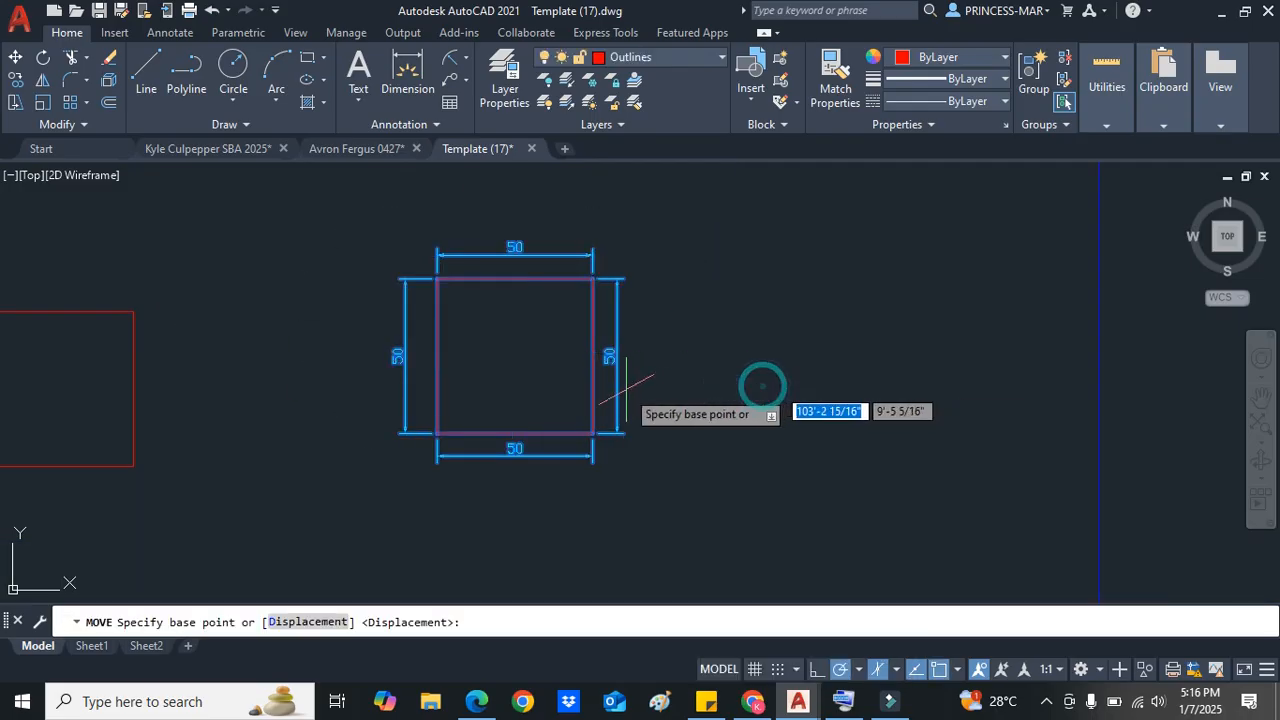
scroll(600, 398, down, 4)
click(594, 396)
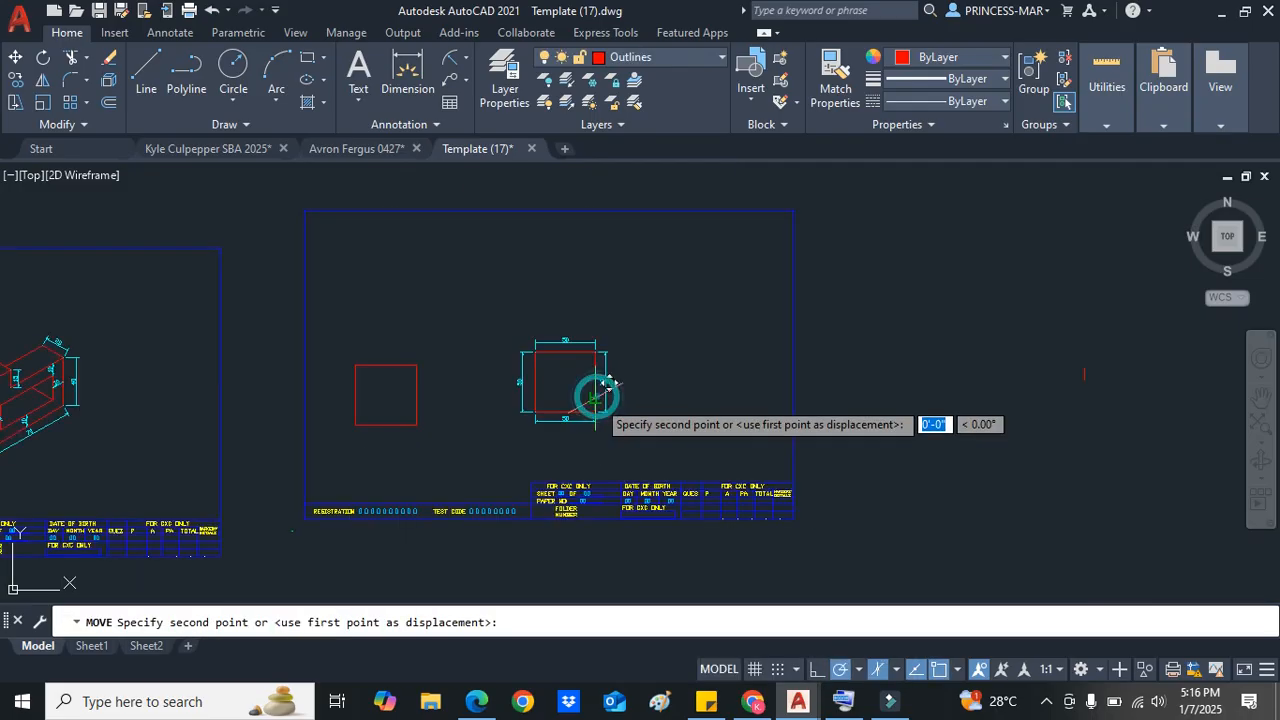
click(421, 315)
scroll(572, 376, up, 2)
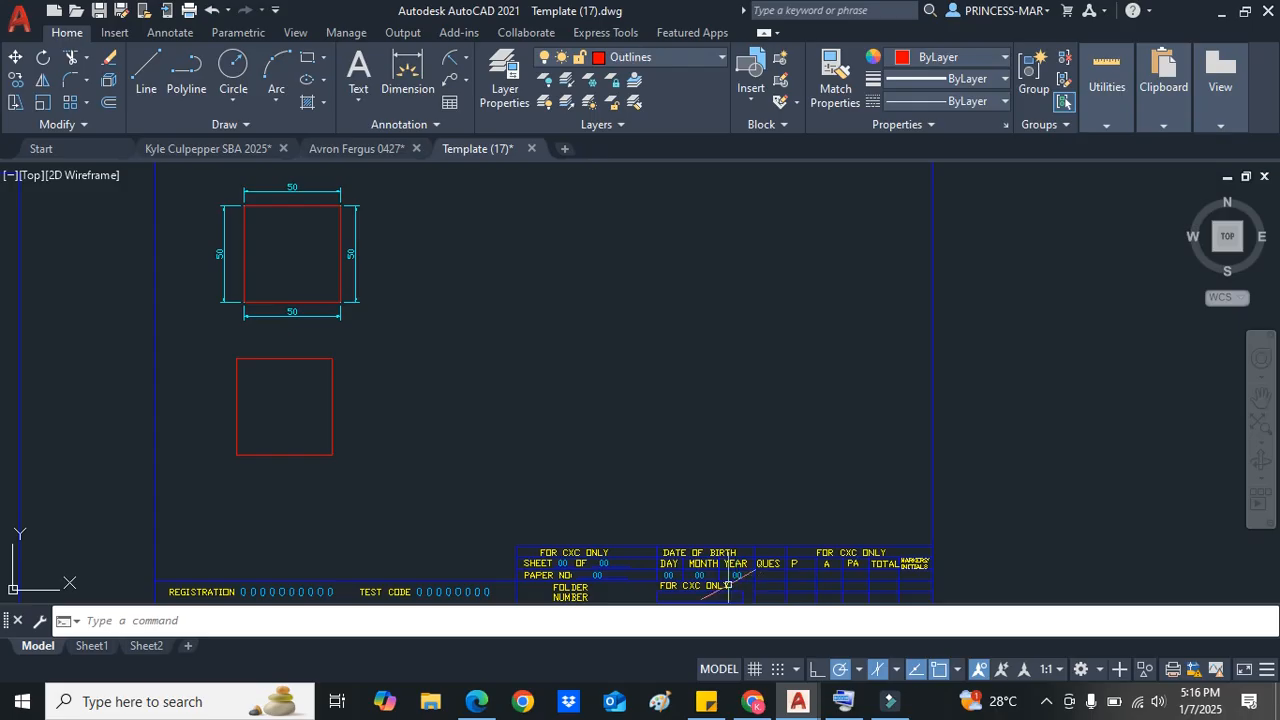
Step: Set polar tracking to 30° increments and draw a line 50 units at 30°, then 50 units straight up
click(859, 669)
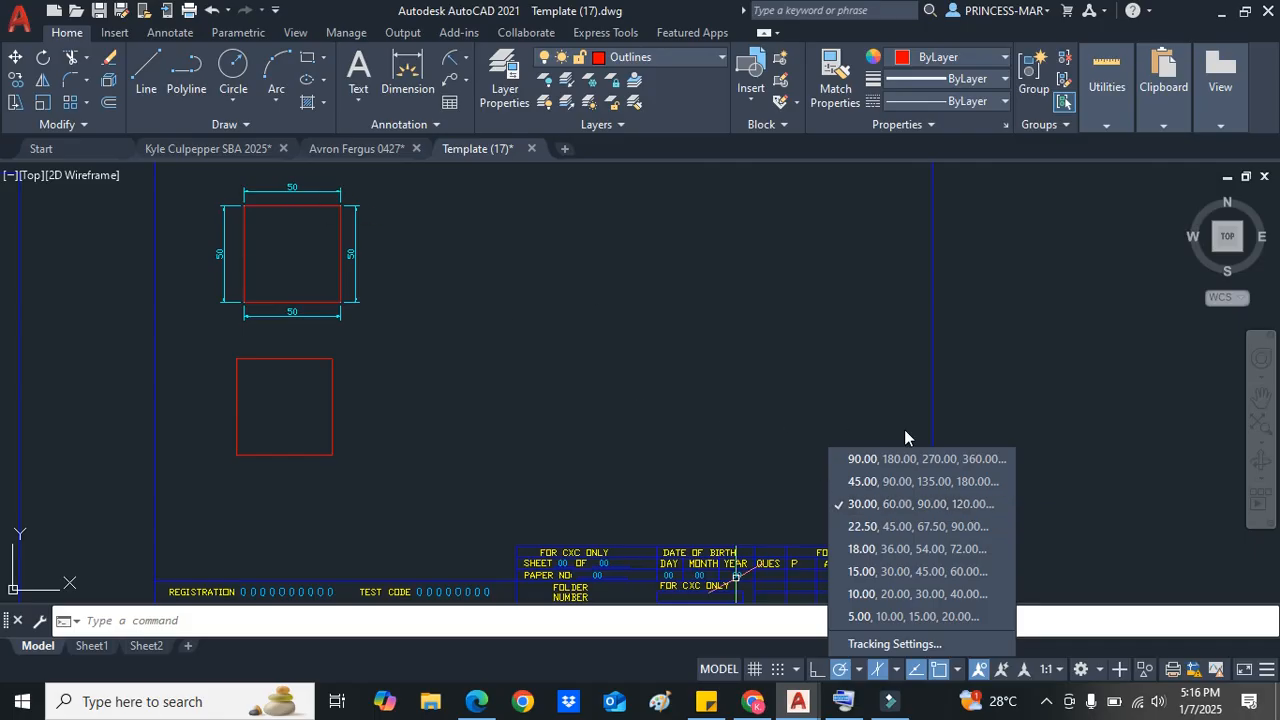
click(911, 503)
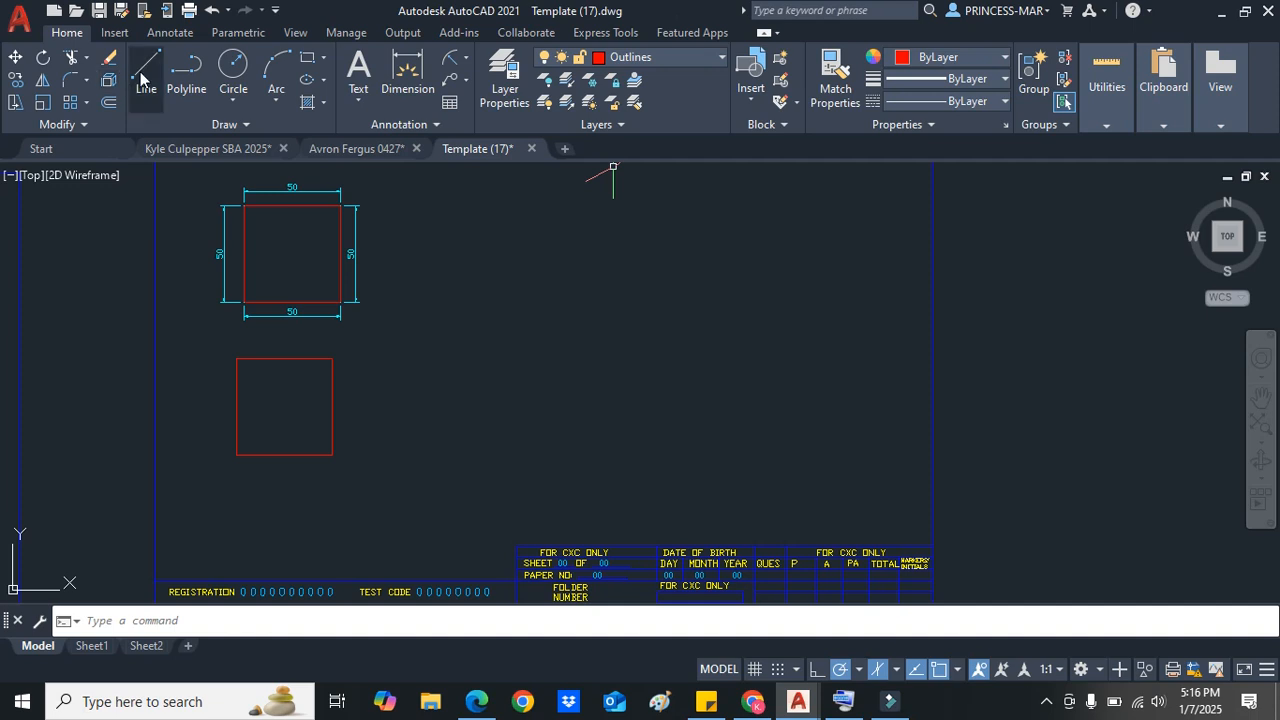
click(146, 66)
scroll(637, 462, up, 2)
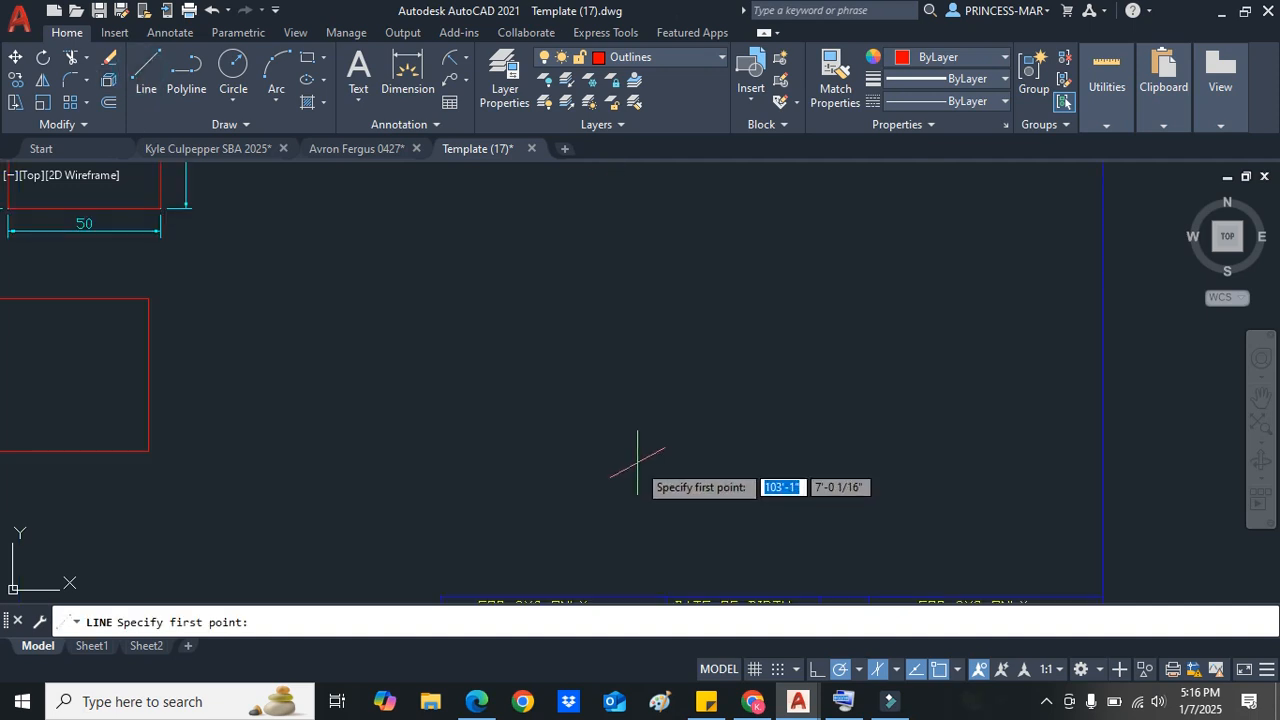
click(584, 486)
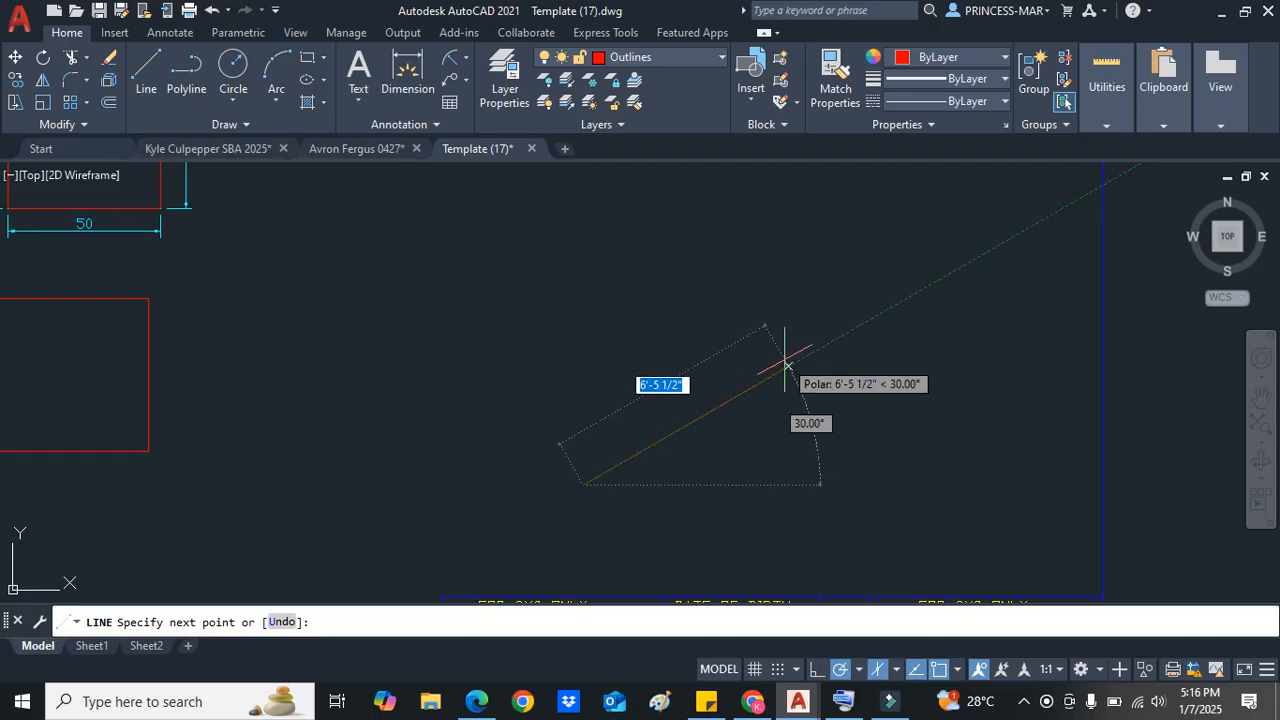
text(50)
key(Return)
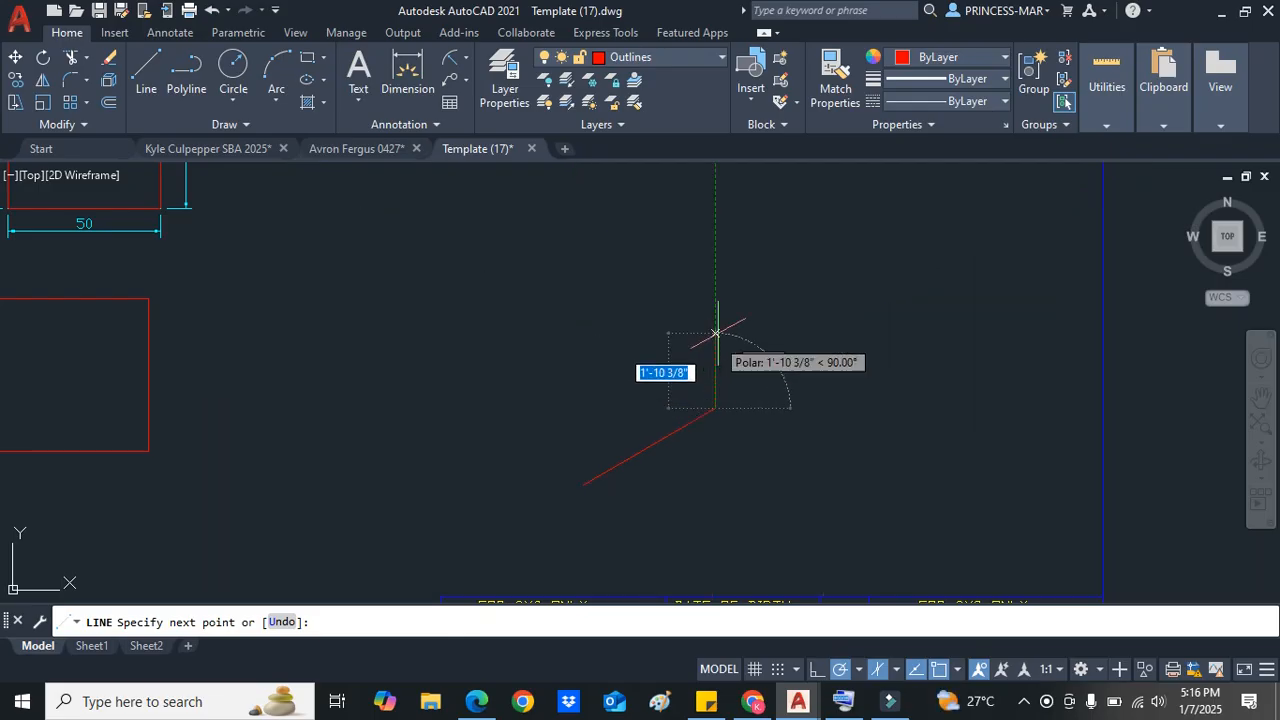
text(50)
key(Return)
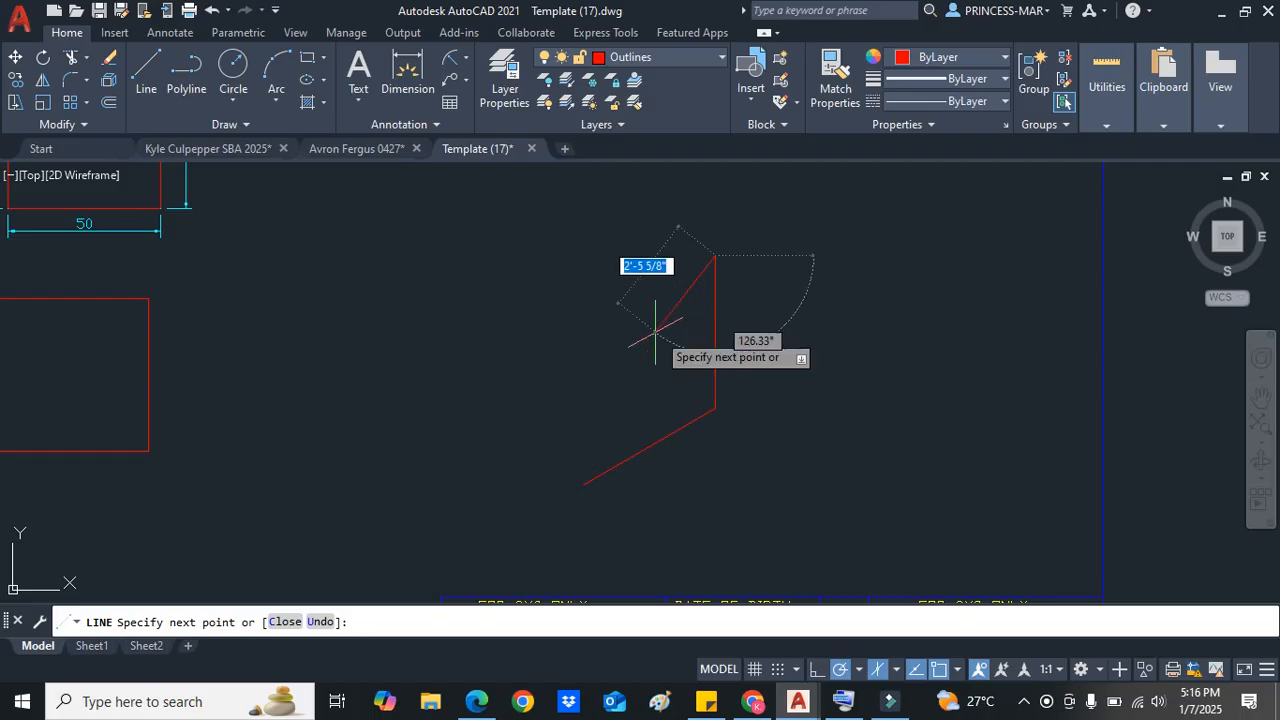
key(Escape)
Step: From the first line's start, draw 50 units straight up and 50 units at 30° to meet the other vertical's top
scroll(520, 475, down, 3)
scroll(491, 440, up, 3)
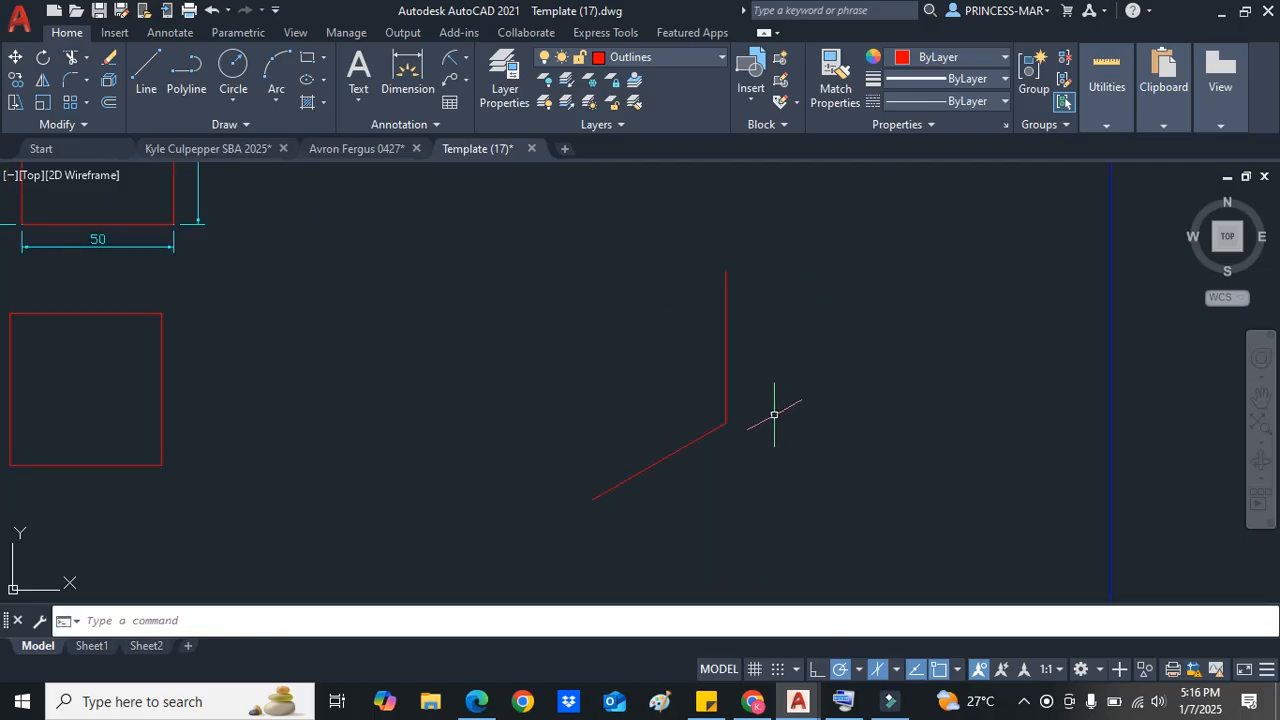
right_click(572, 354)
click(700, 17)
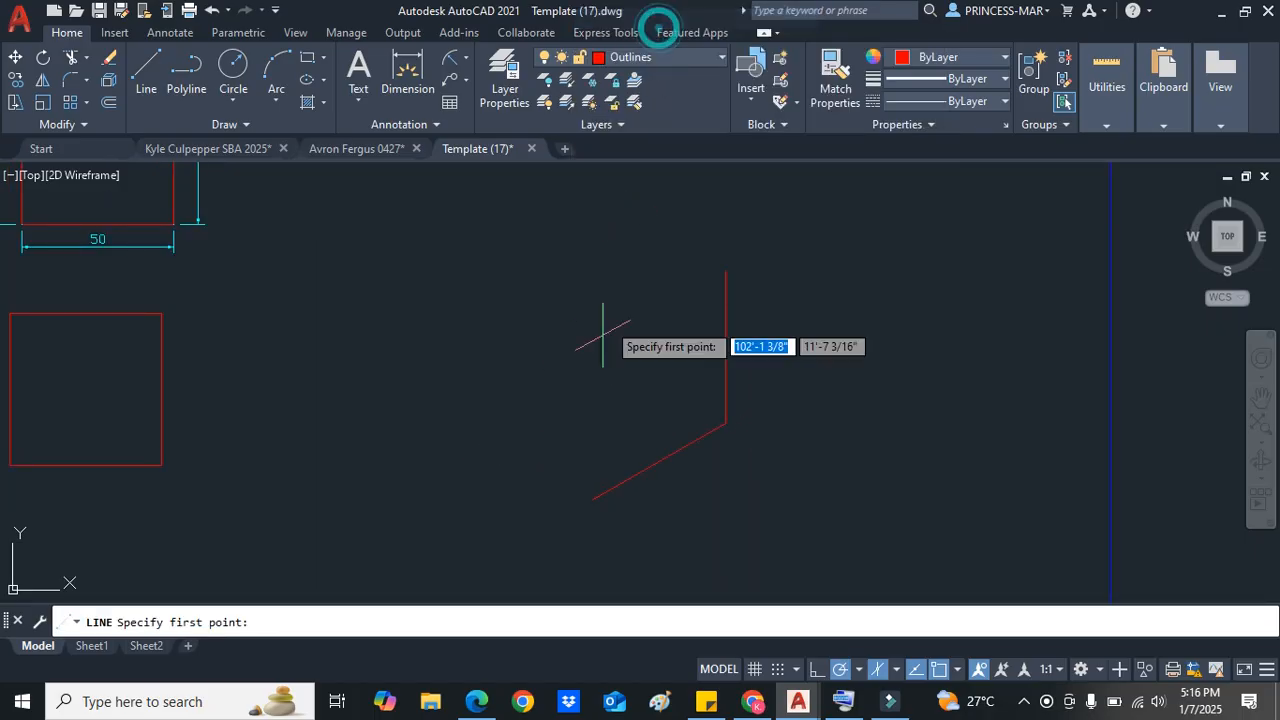
click(597, 498)
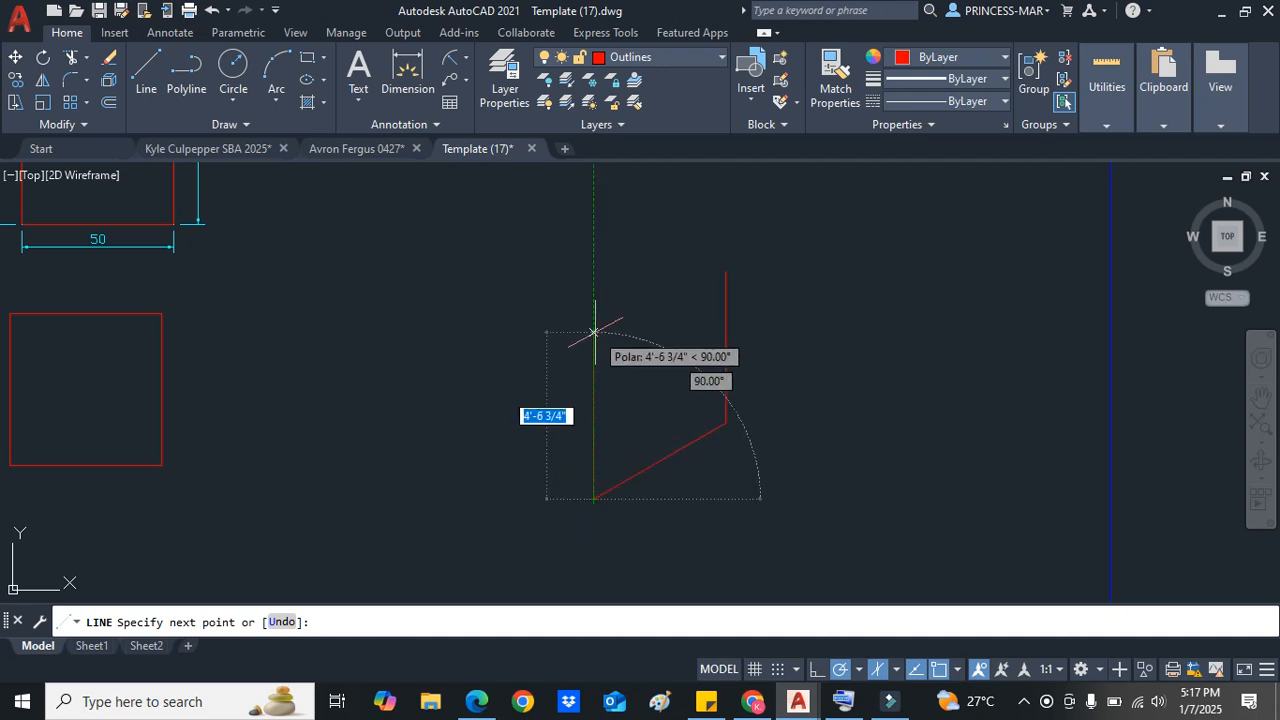
text(50)
key(Return)
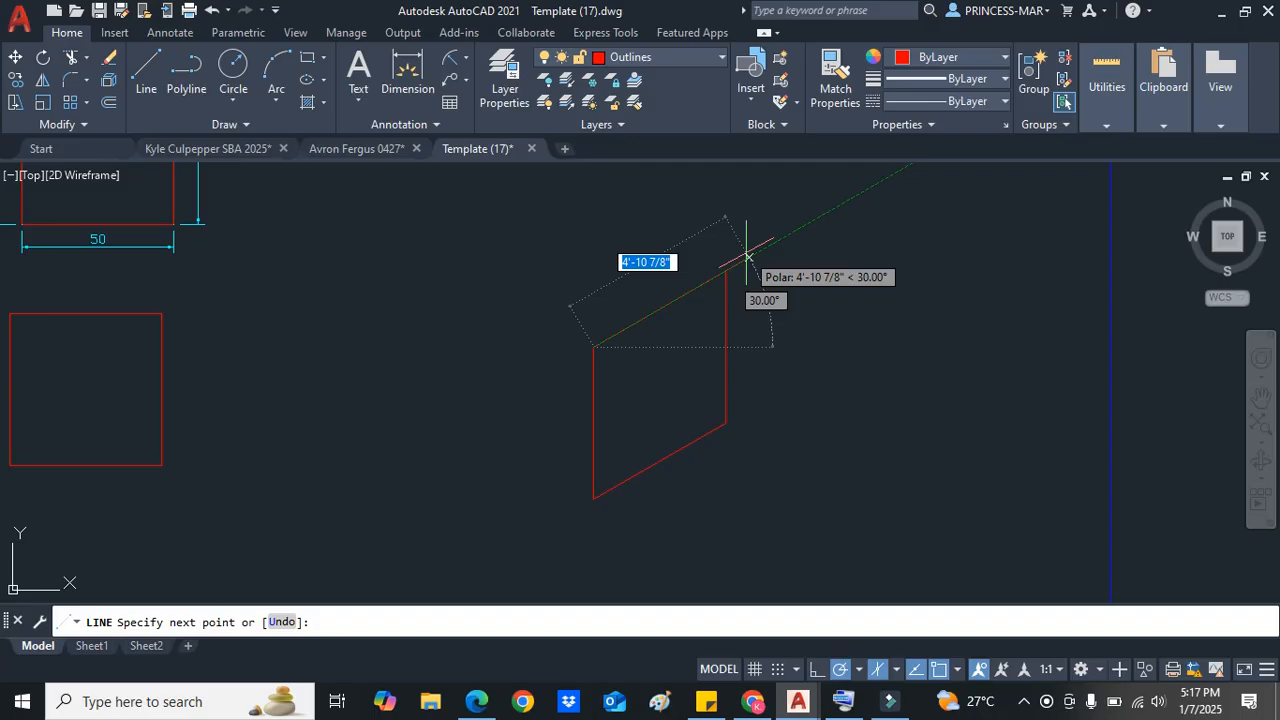
text(5)
key(Return)
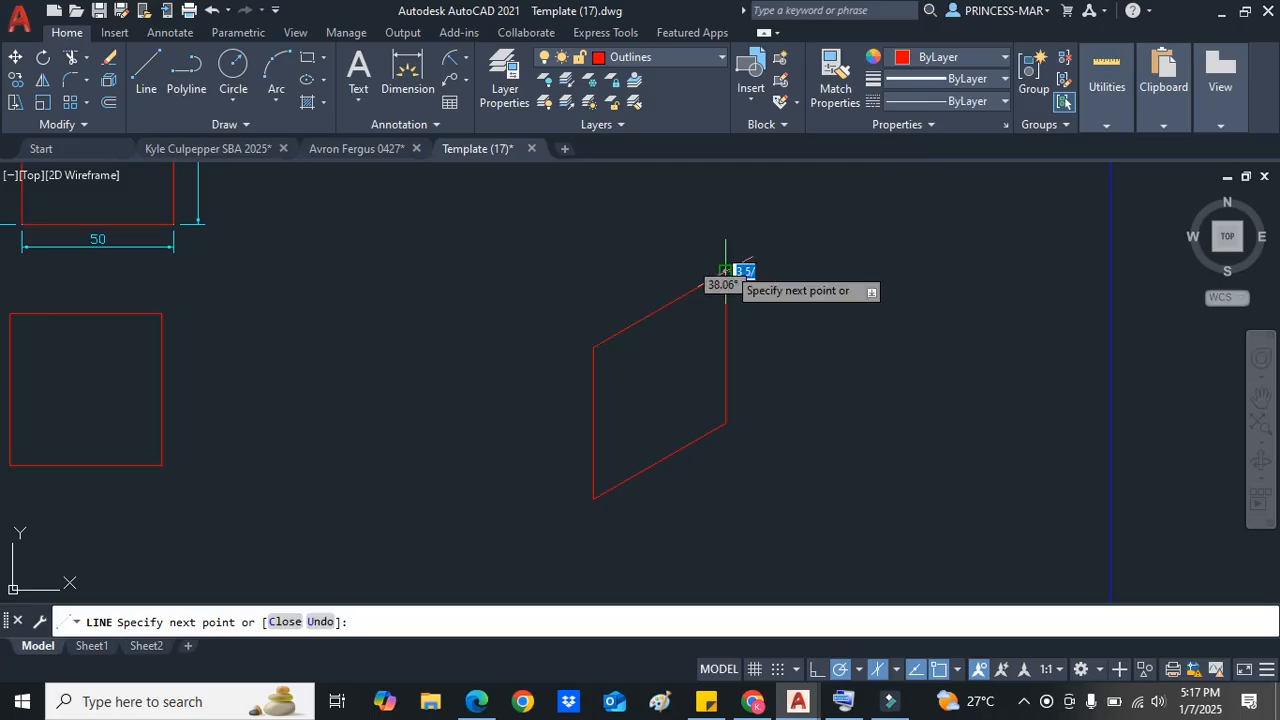
key(Return)
Step: From the bottom corner, draw 50 units at 150°, 50 units up, and back to the middle top corner
right_click(660, 272)
click(668, 281)
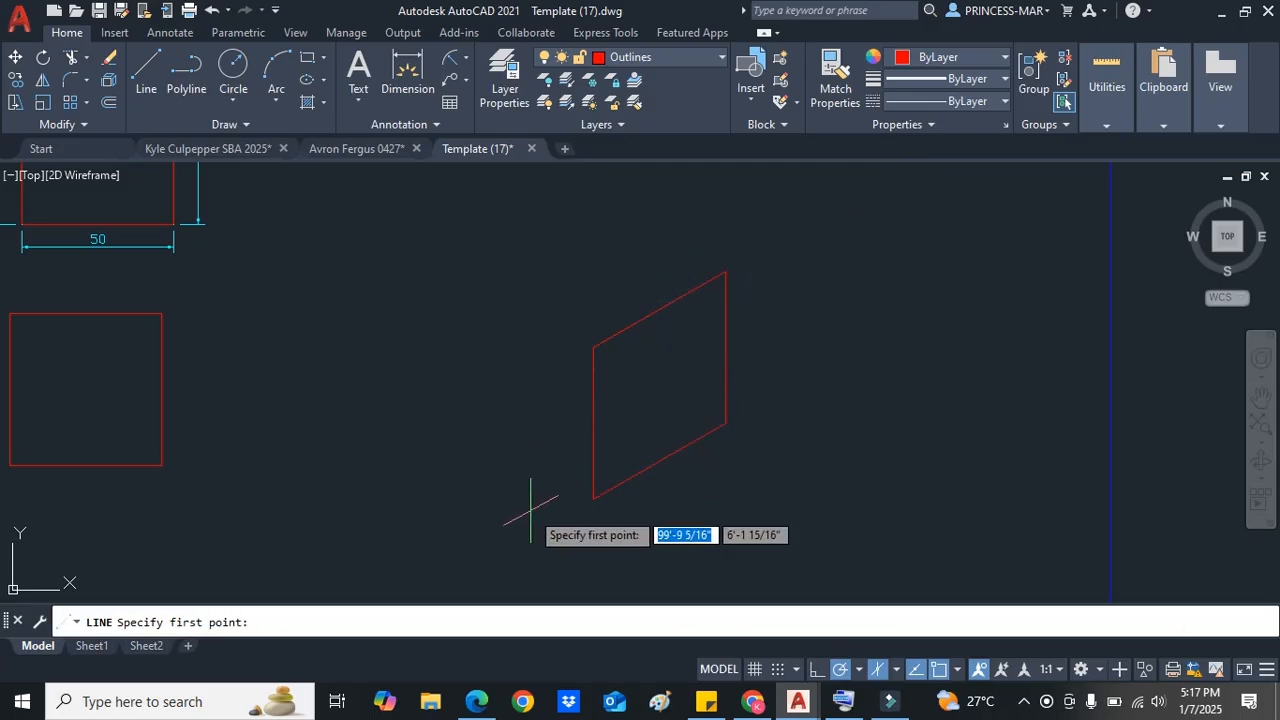
click(593, 497)
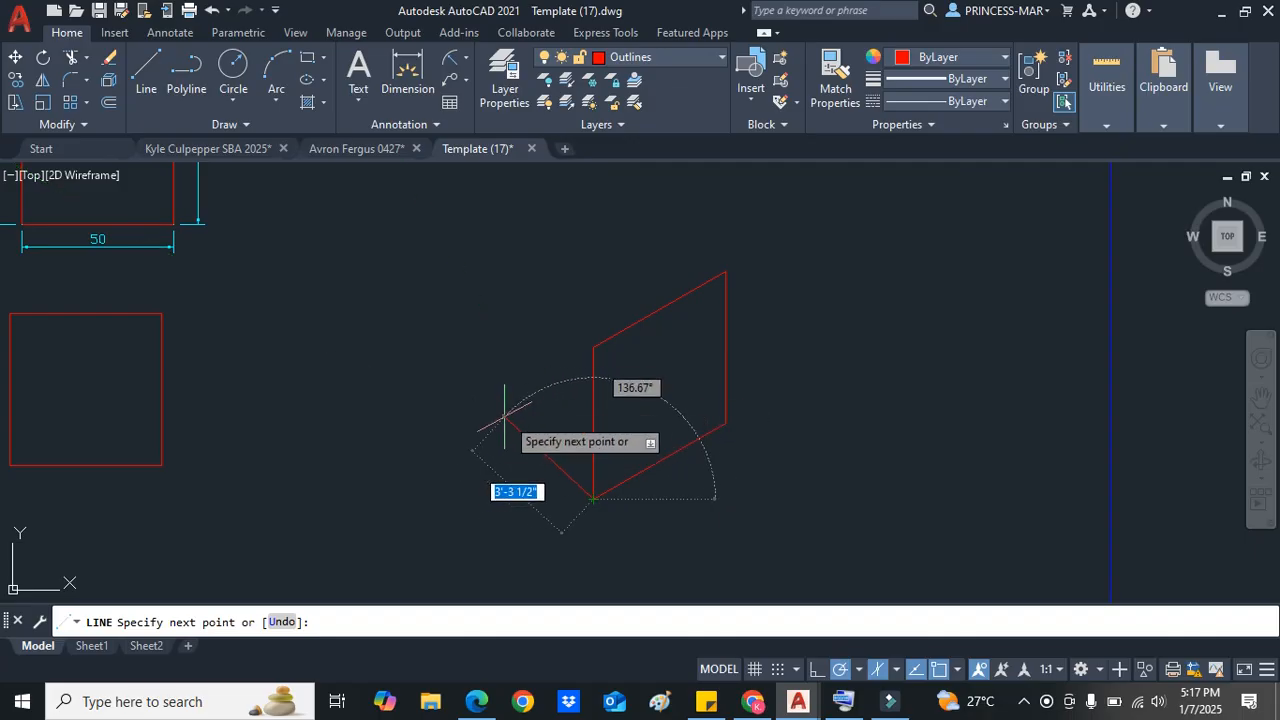
text(50)
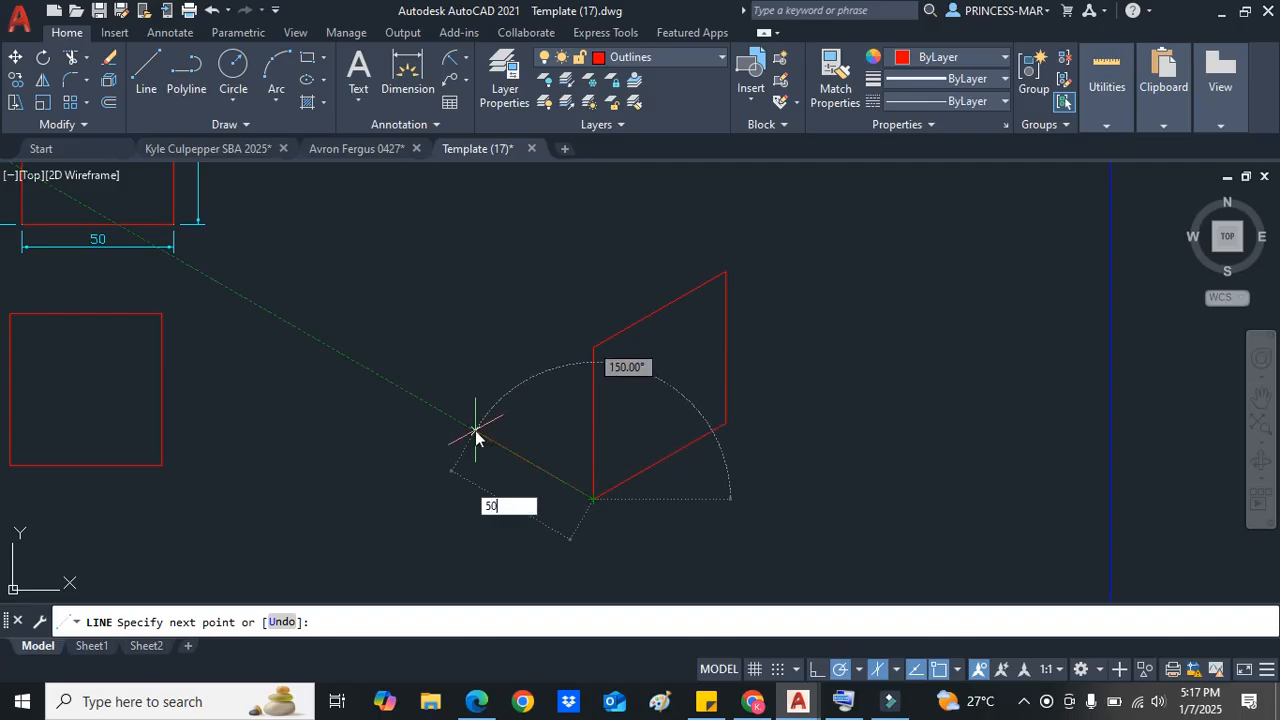
key(Return)
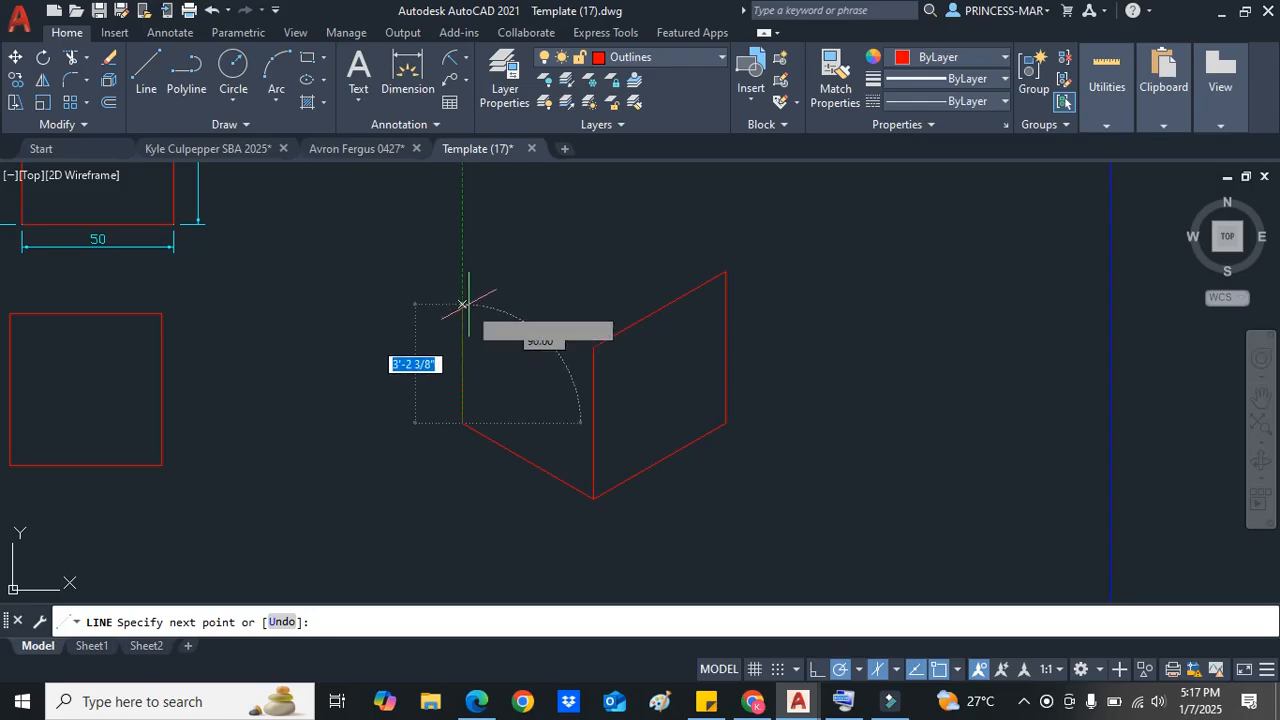
text(50)
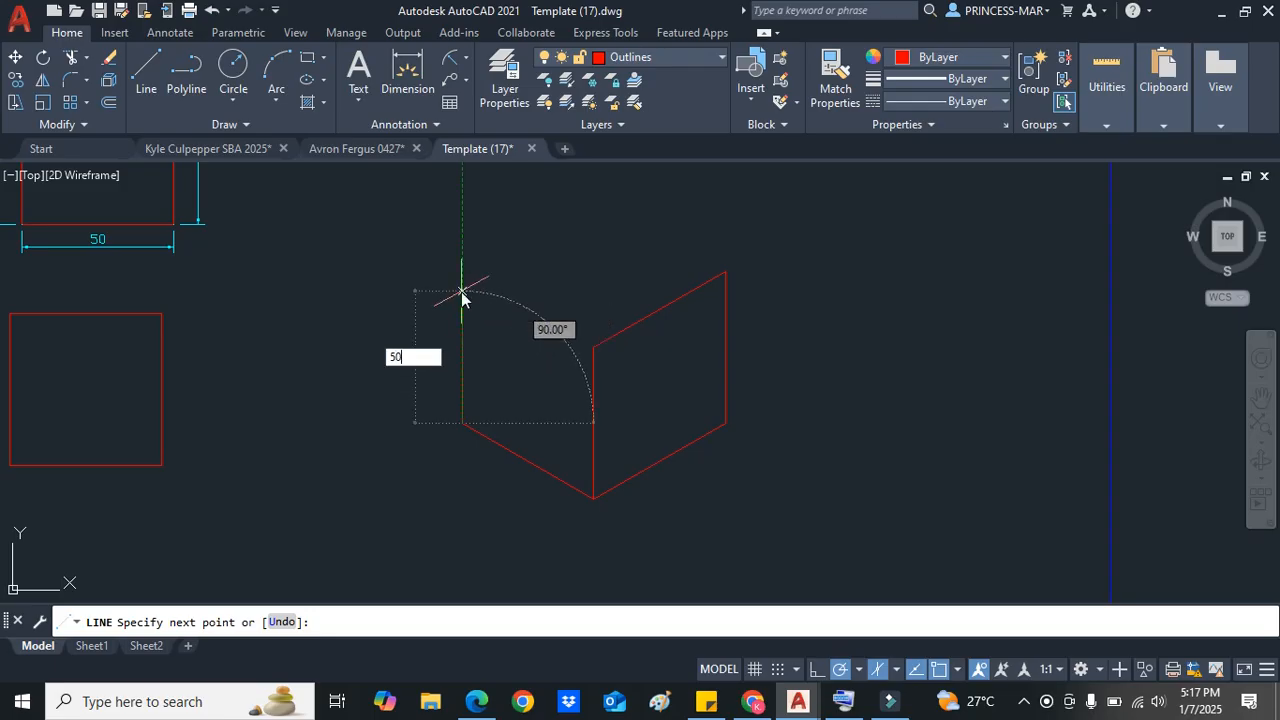
key(Return)
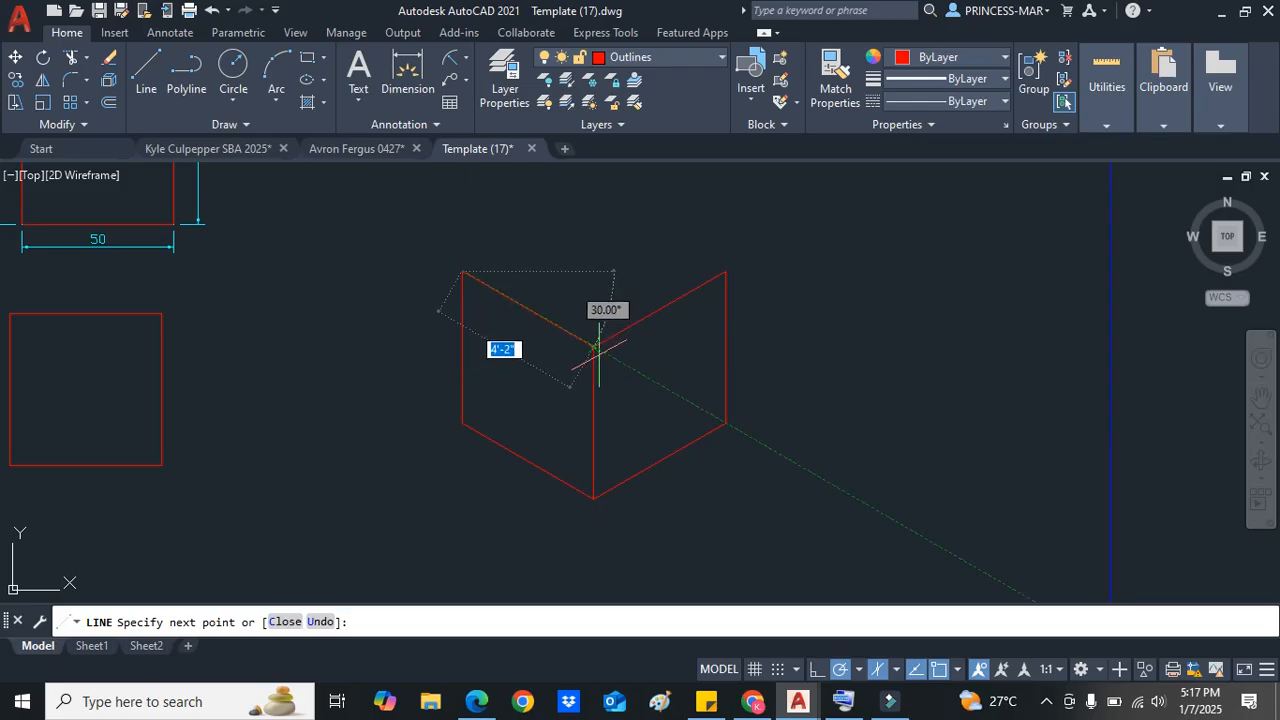
click(593, 348)
key(Escape)
Step: Draw the top face: 50 units up-right from the left top corner, then across to the right top corner
scroll(592, 283, down, 3)
scroll(591, 275, up, 3)
right_click(588, 254)
click(612, 264)
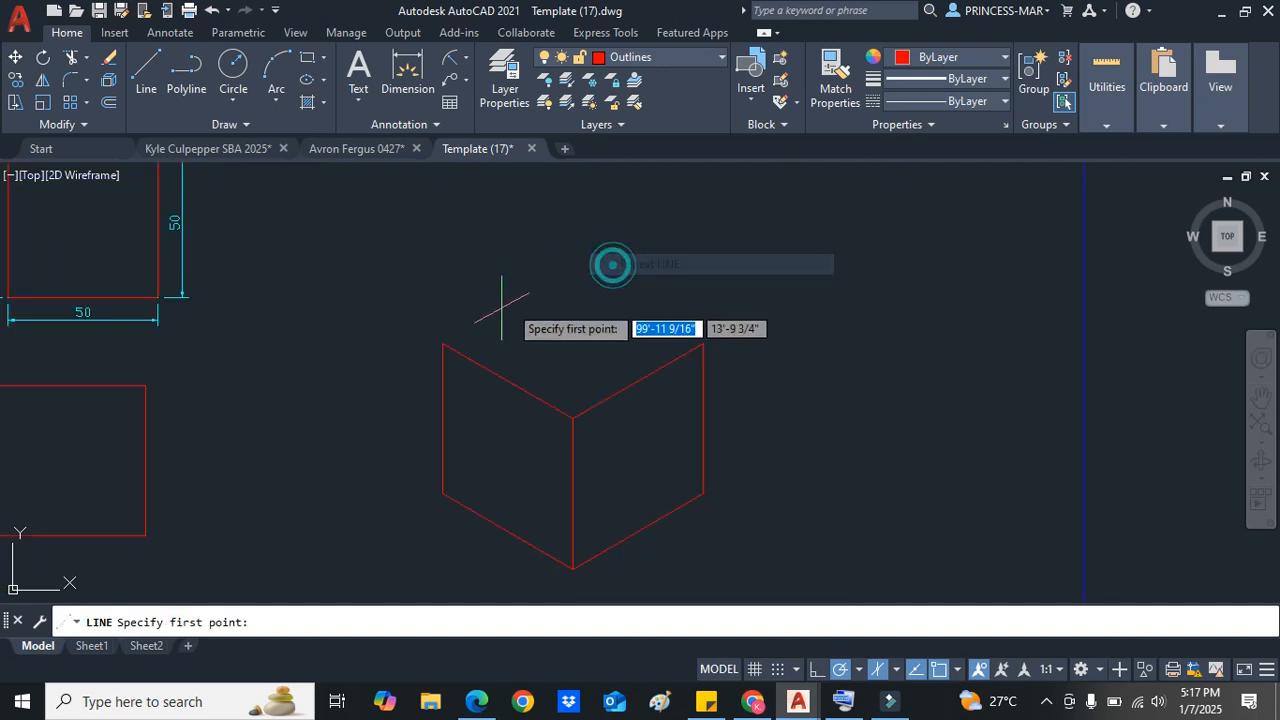
click(443, 345)
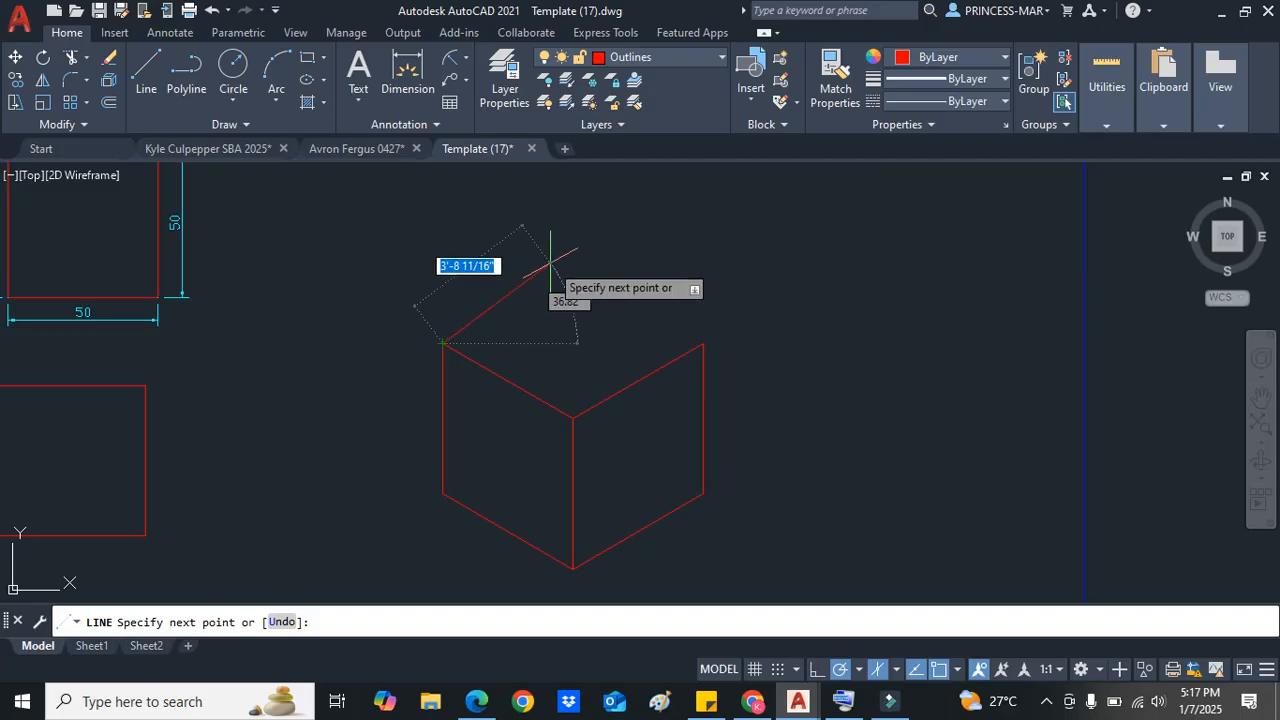
text(50)
key(Return)
click(703, 343)
key(Return)
Step: Select the cube and move it beside the dimensioned square near the top of the sheet
scroll(623, 343, down, 4)
scroll(606, 314, up, 4)
scroll(640, 476, down, 3)
scroll(657, 529, up, 3)
mouse_move(640, 572)
mouse_down()
mouse_move(434, 471)
mouse_move(553, 214)
mouse_move(809, 380)
mouse_move(809, 360)
mouse_up()
right_click(803, 331)
click(858, 398)
click(711, 368)
scroll(523, 343, down, 4)
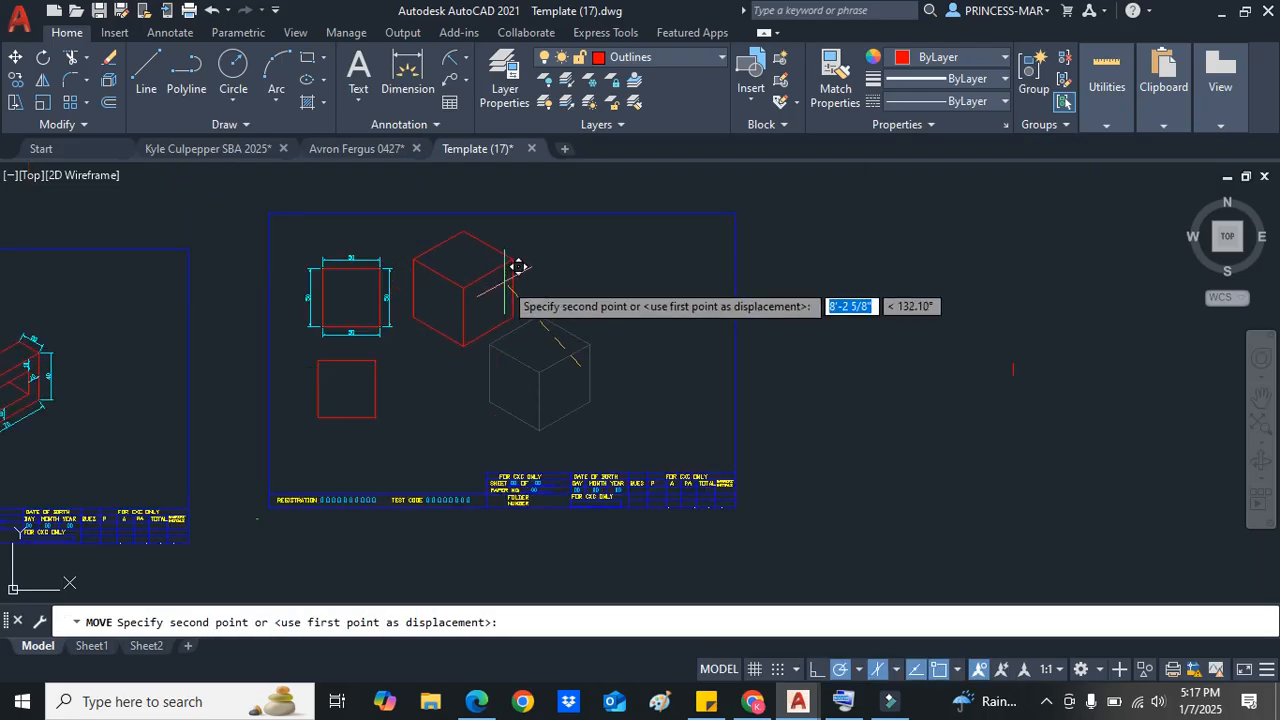
click(504, 282)
scroll(479, 350, up, 2)
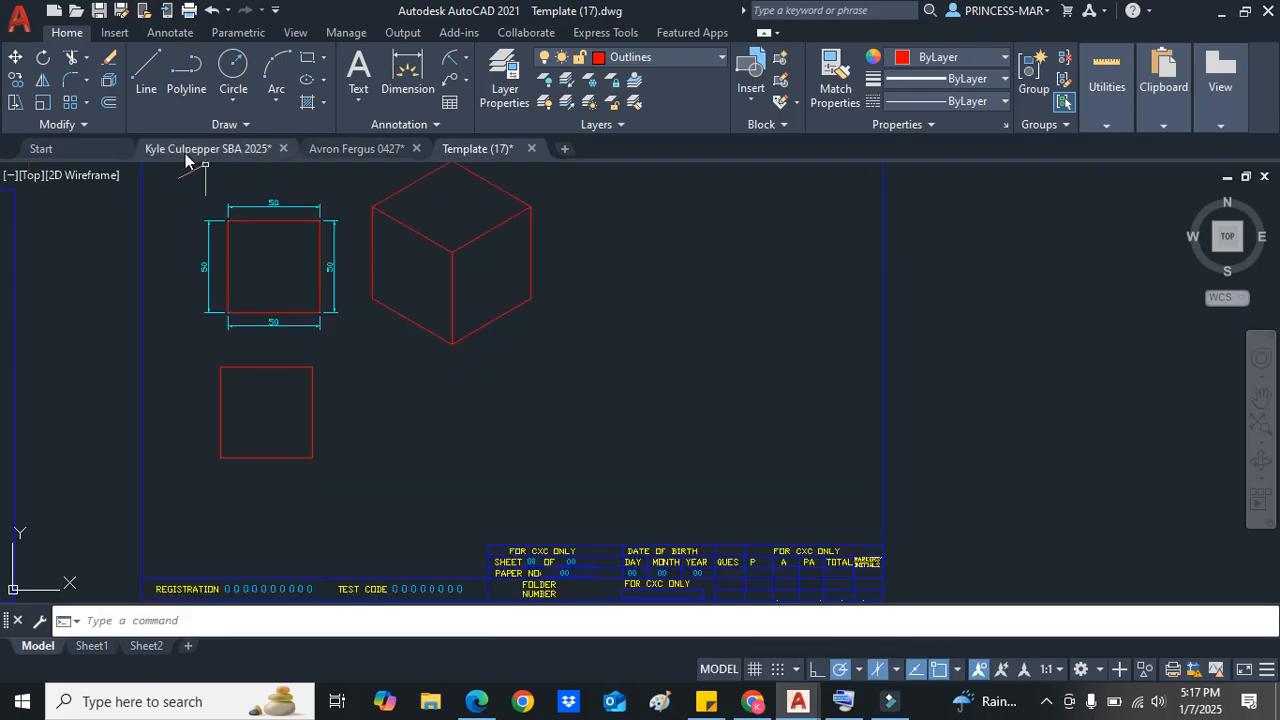
Step: Start a line near the sheet's lower middle and draw 100 units at 30°, then 50 units straight up
click(150, 88)
scroll(543, 386, down, 2)
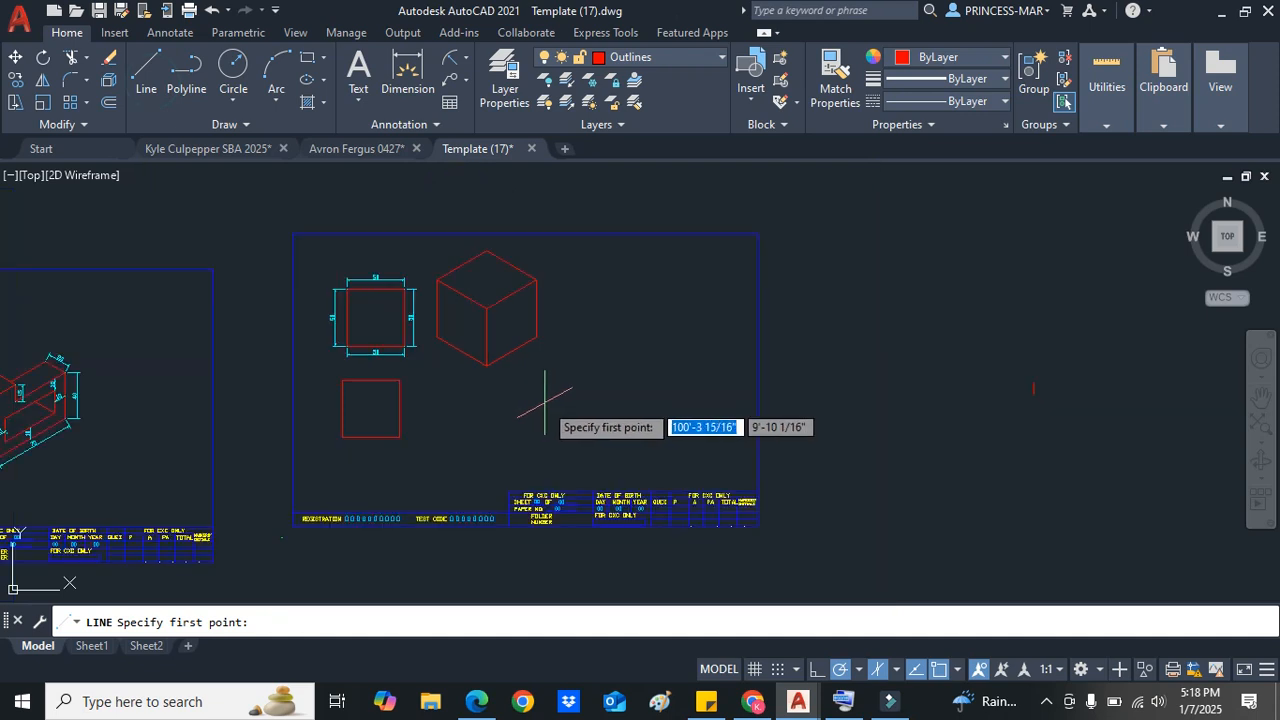
scroll(572, 440, up, 4)
scroll(580, 470, down, 3)
scroll(620, 505, up, 3)
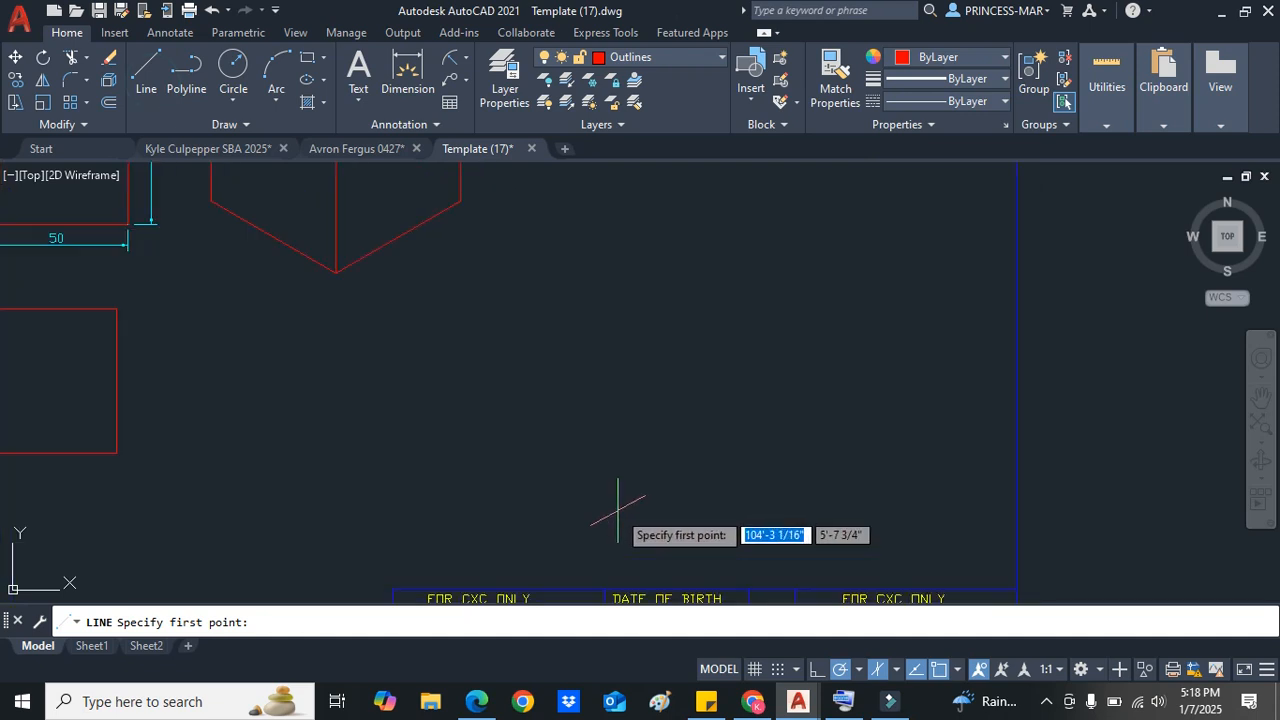
click(594, 531)
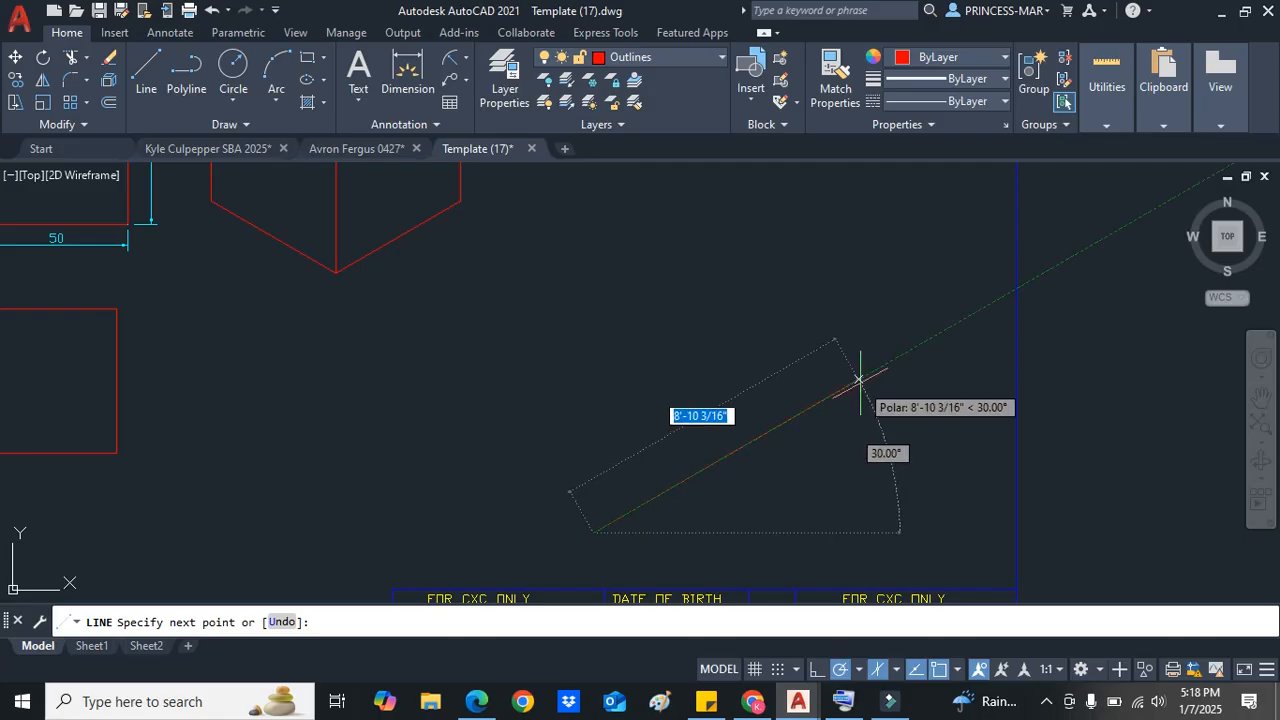
text(1)
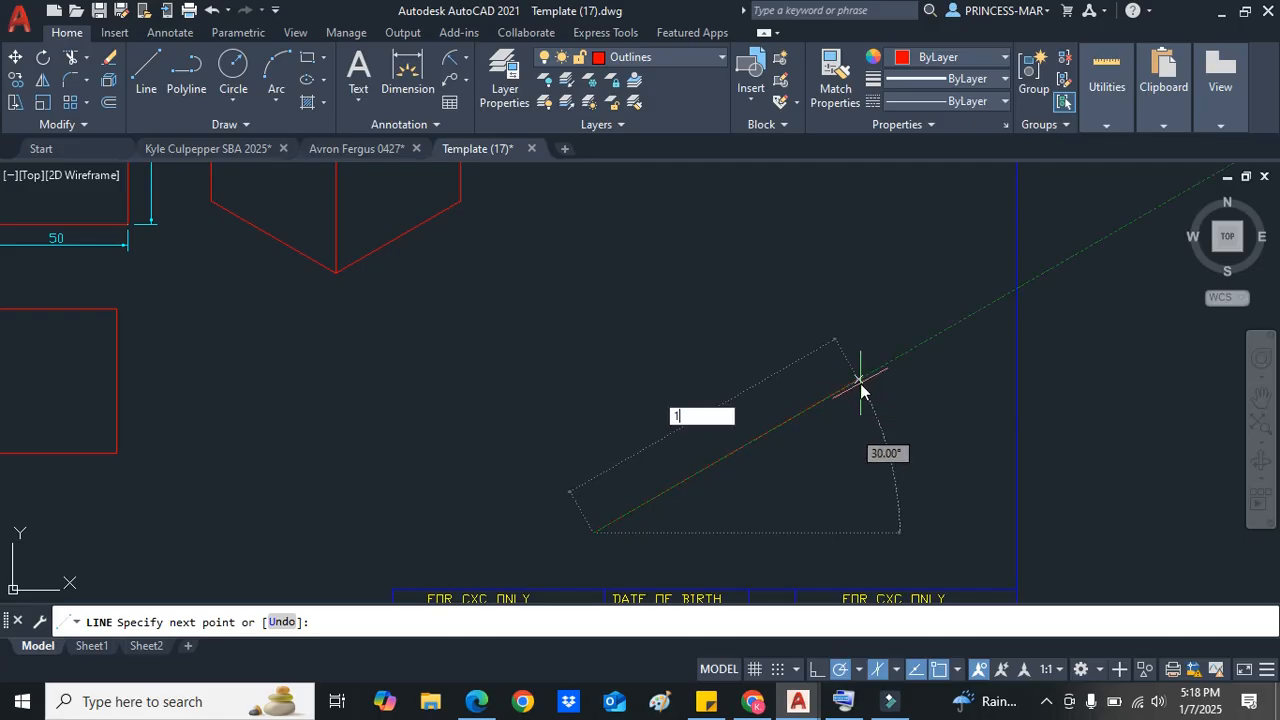
text(00)
key(Return)
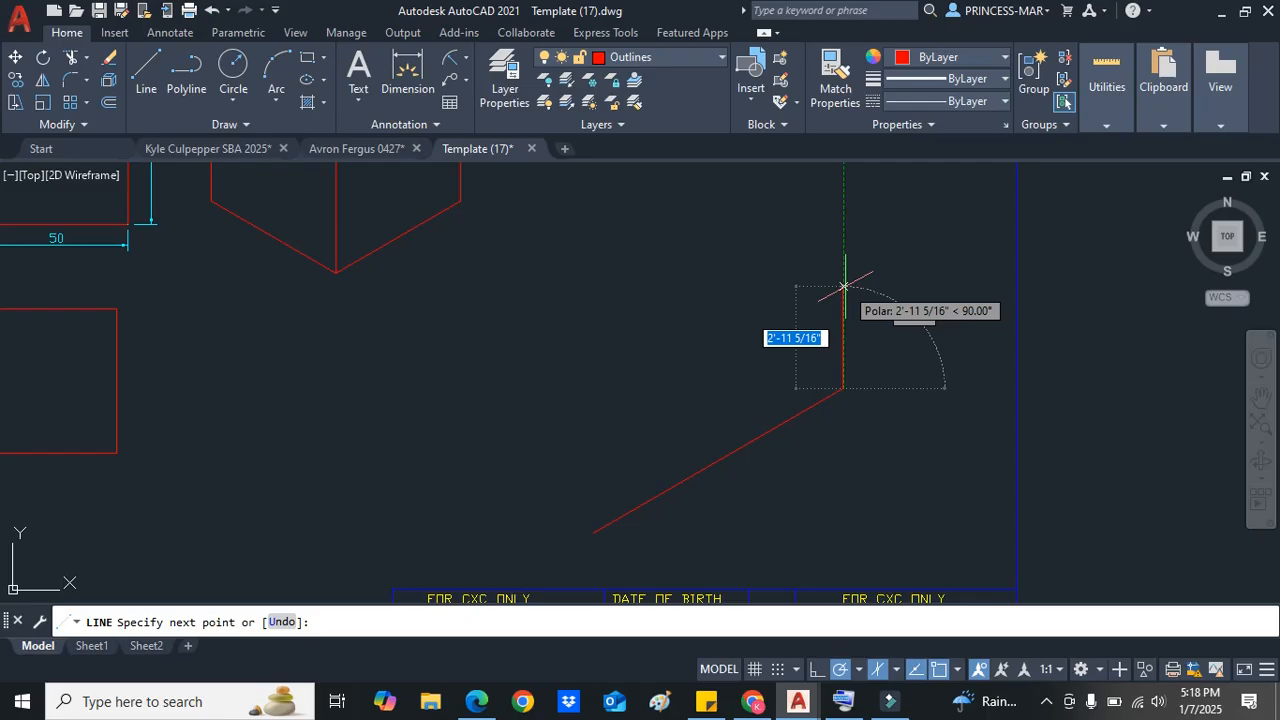
text(50)
key(Return)
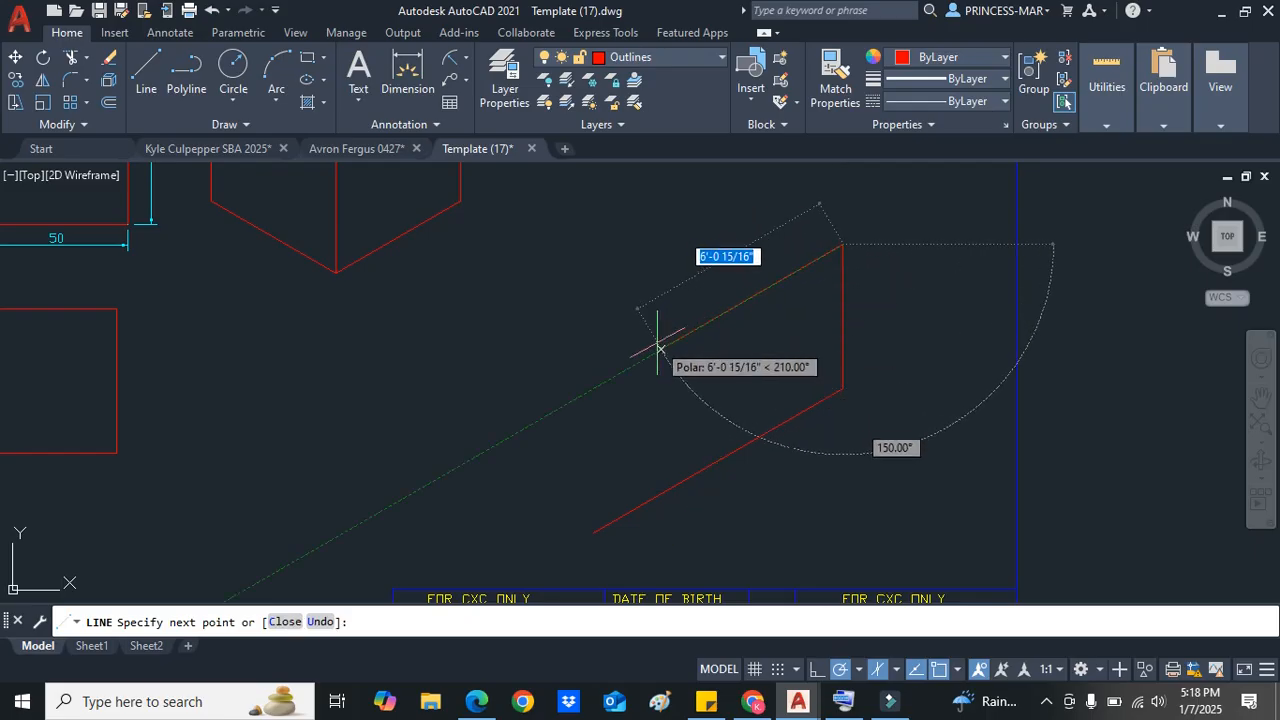
Step: Continue the outline 80 units at 210°, 30 units down, 20 units at 210°, then down to the starting point
text(80)
key(Return)
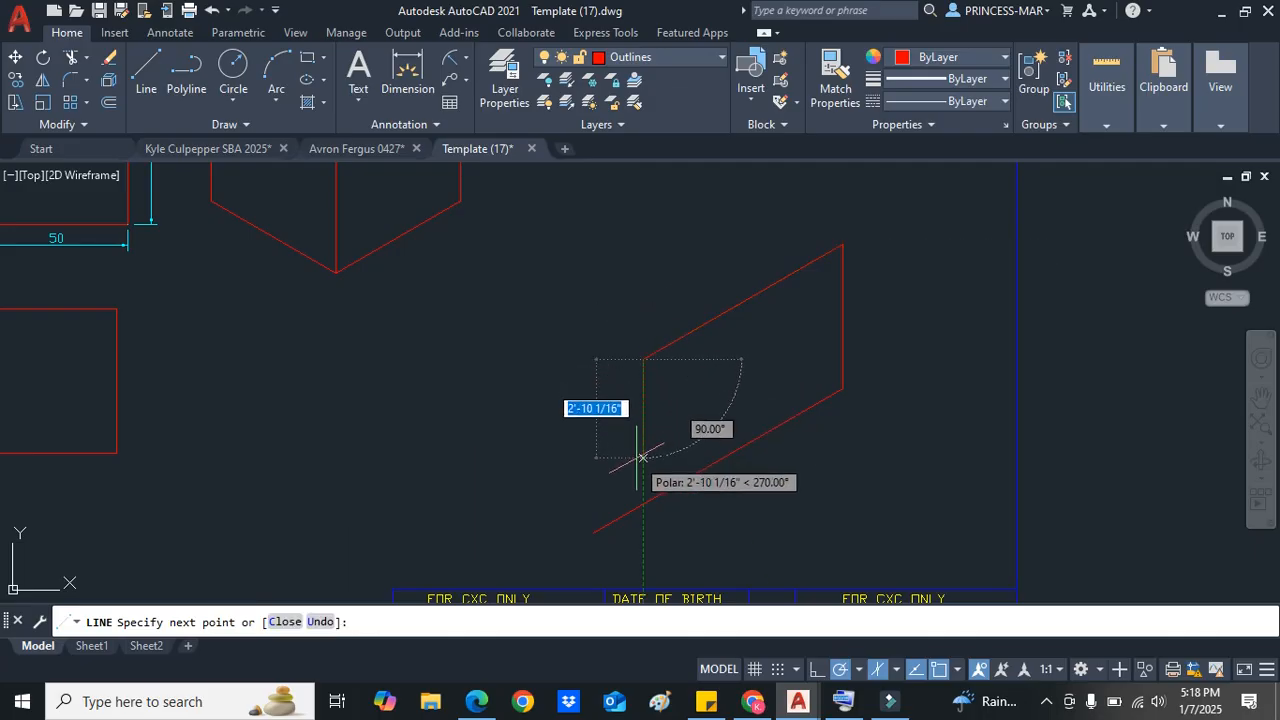
text(30)
key(Return)
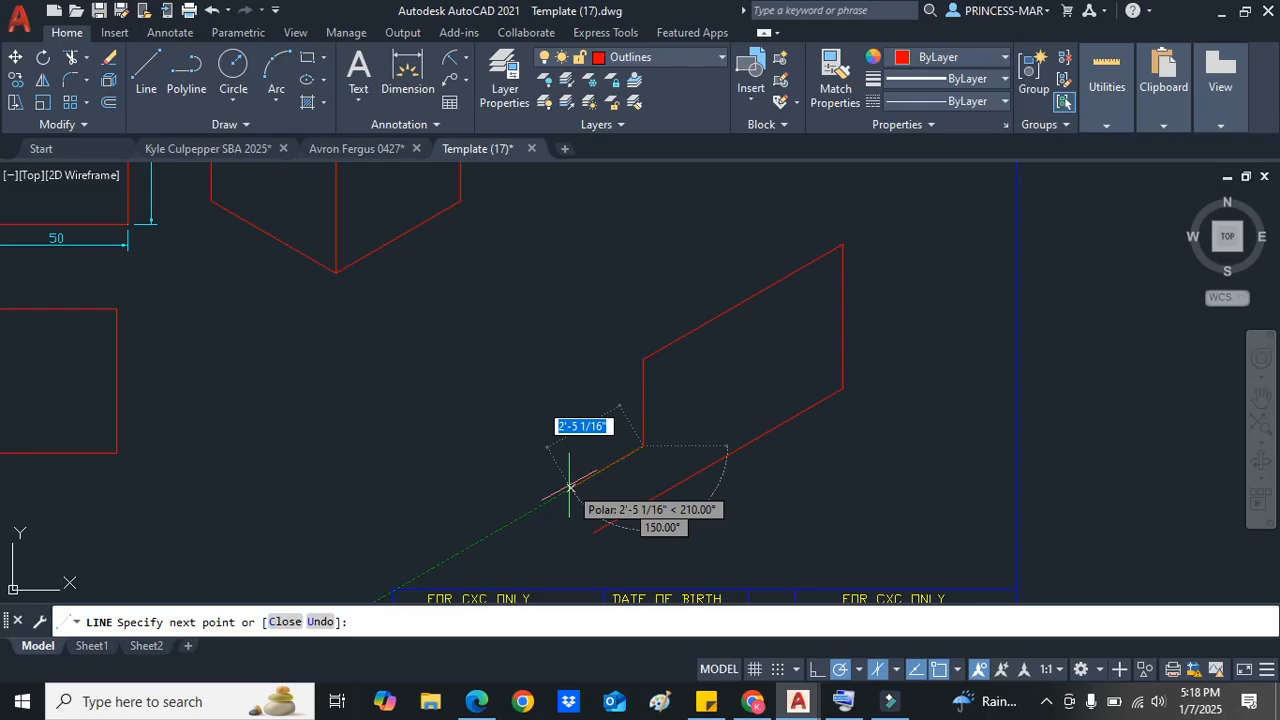
text(20)
key(Return)
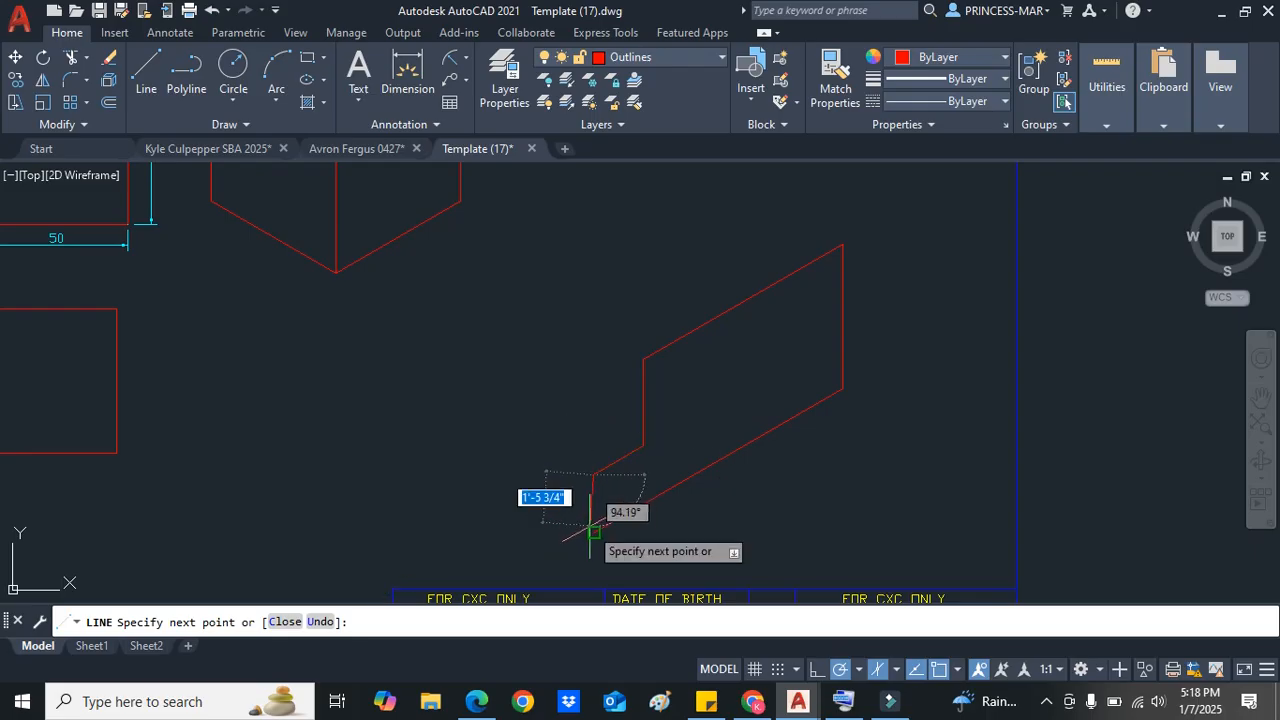
click(593, 531)
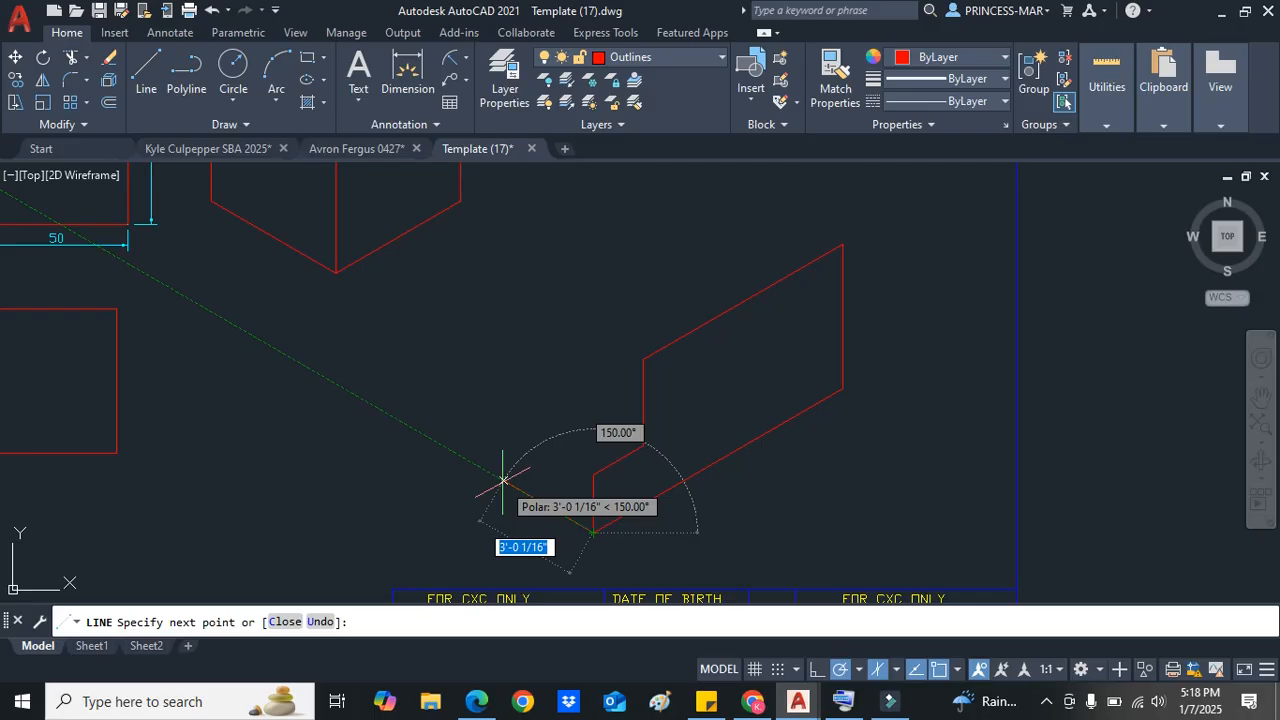
Step: From the starting corner, draw 50 units at 150°, up to the step's height, and back to the step's inner corner
text(50)
key(Return)
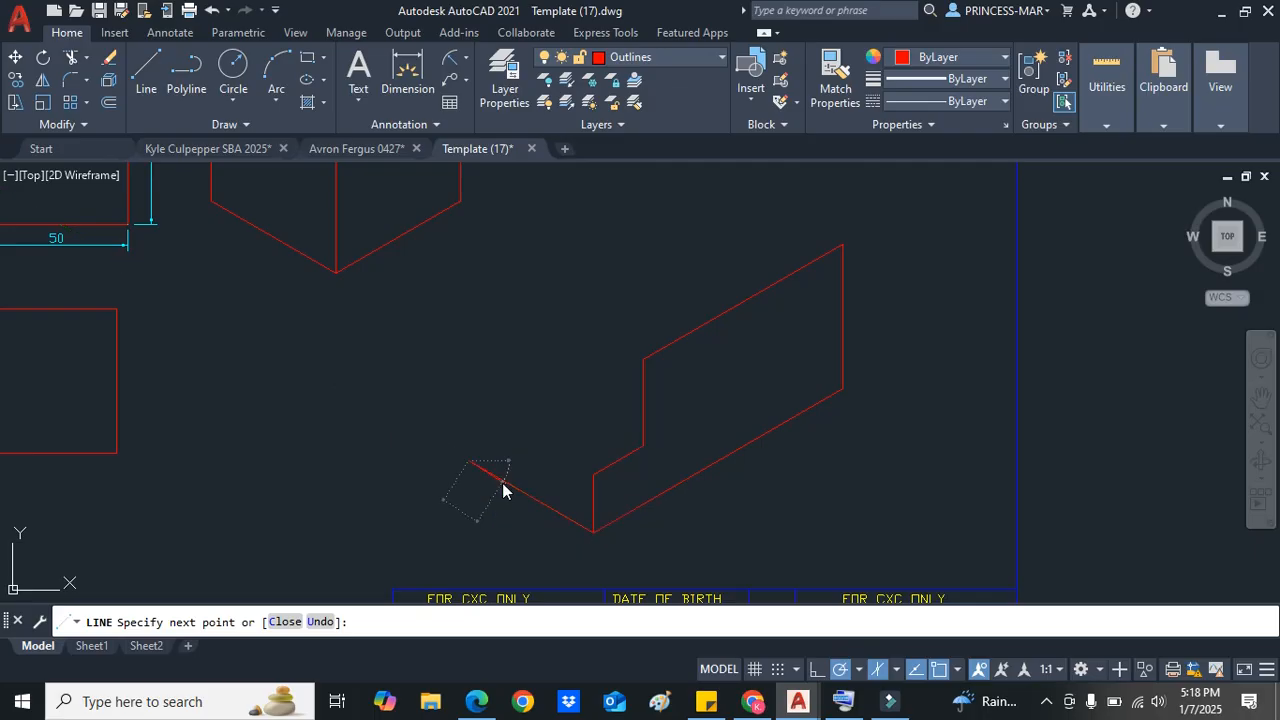
click(470, 404)
click(589, 475)
key(Return)
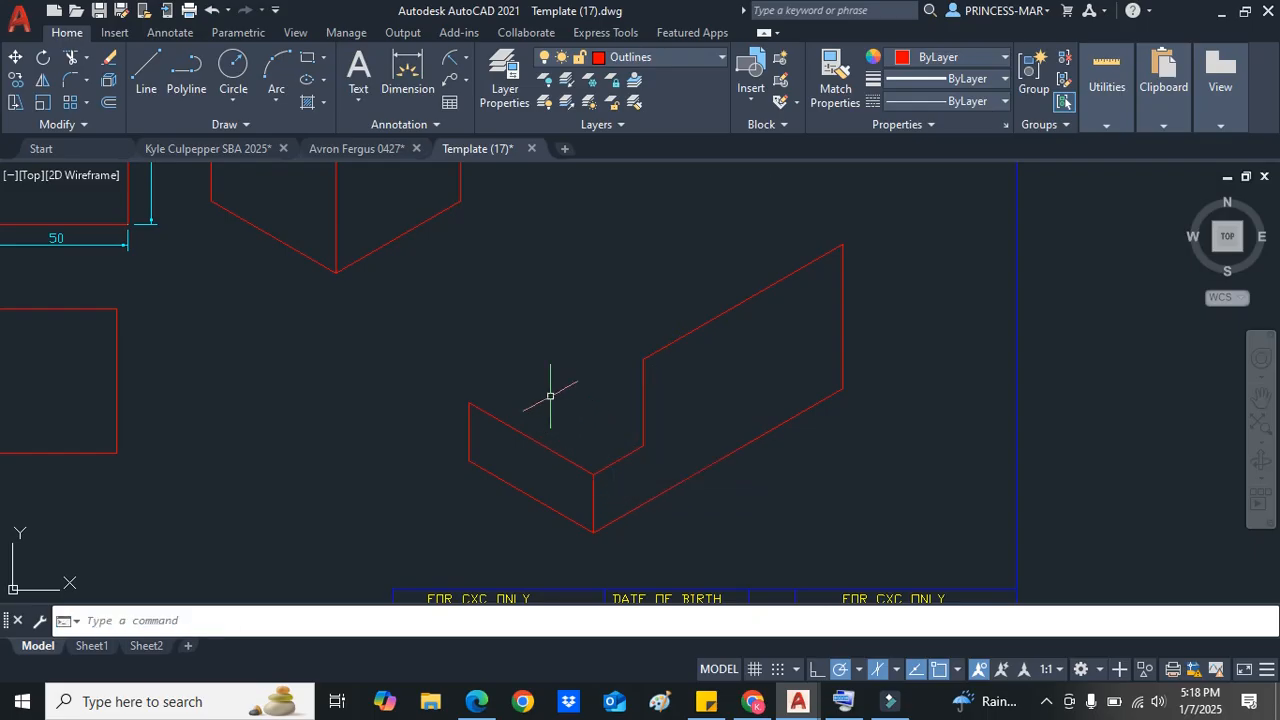
Step: Draw the step's top face: 20 units at 30° from its left top corner, then across to the riser's base corner
right_click(468, 288)
click(490, 297)
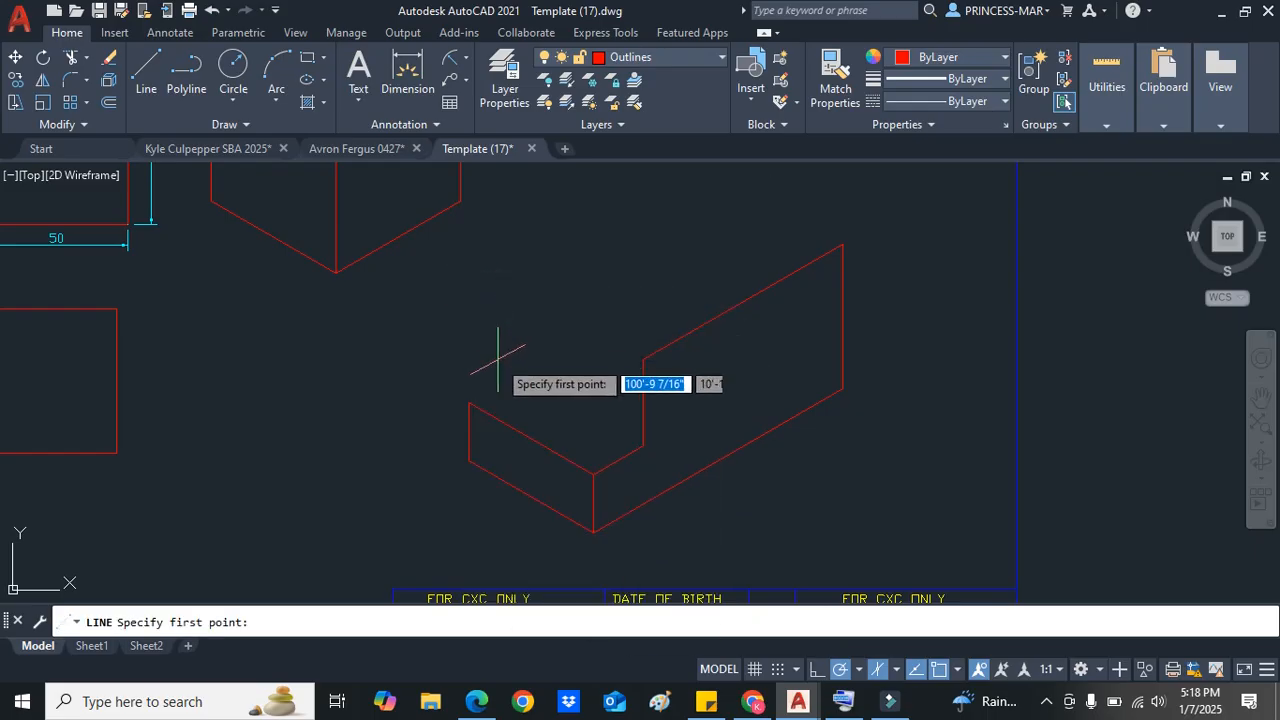
click(469, 402)
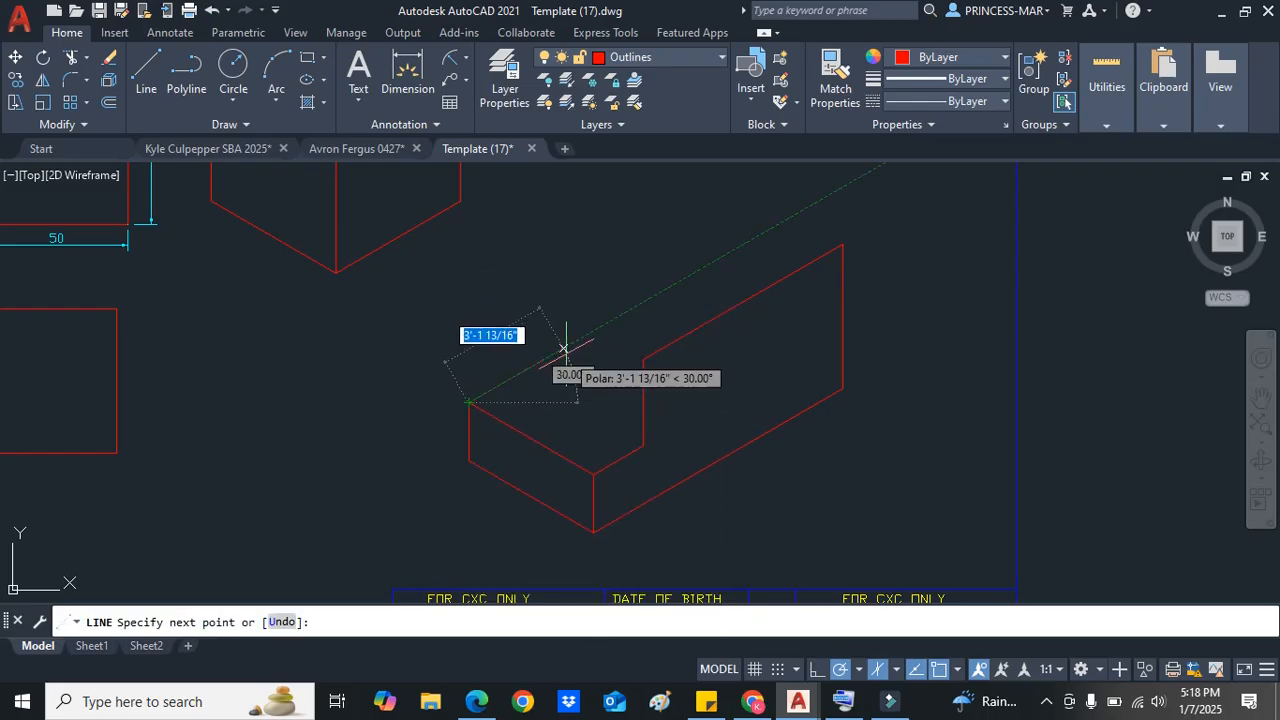
text(20)
key(Return)
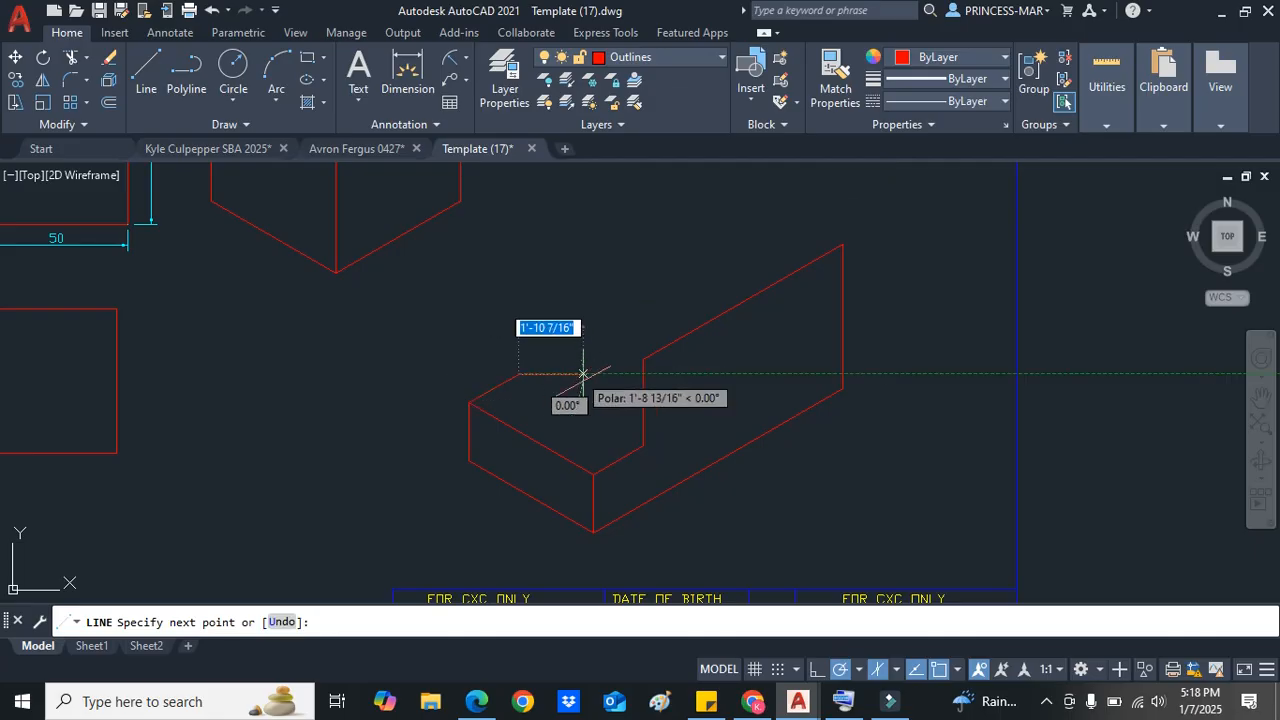
click(643, 445)
key(Return)
Step: Draw a 30-unit vertical up from the step's back corner and connect its top to the riser's top corner
right_click(563, 294)
click(575, 302)
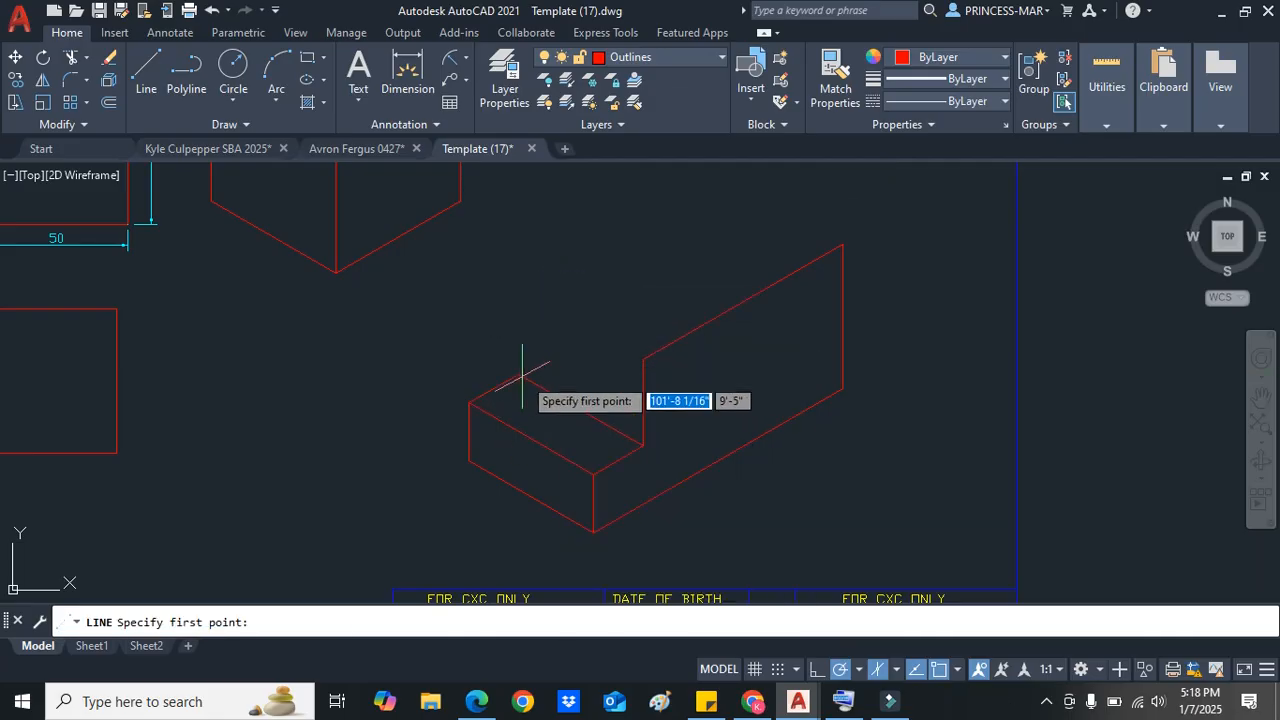
click(519, 373)
text(30)
key(Return)
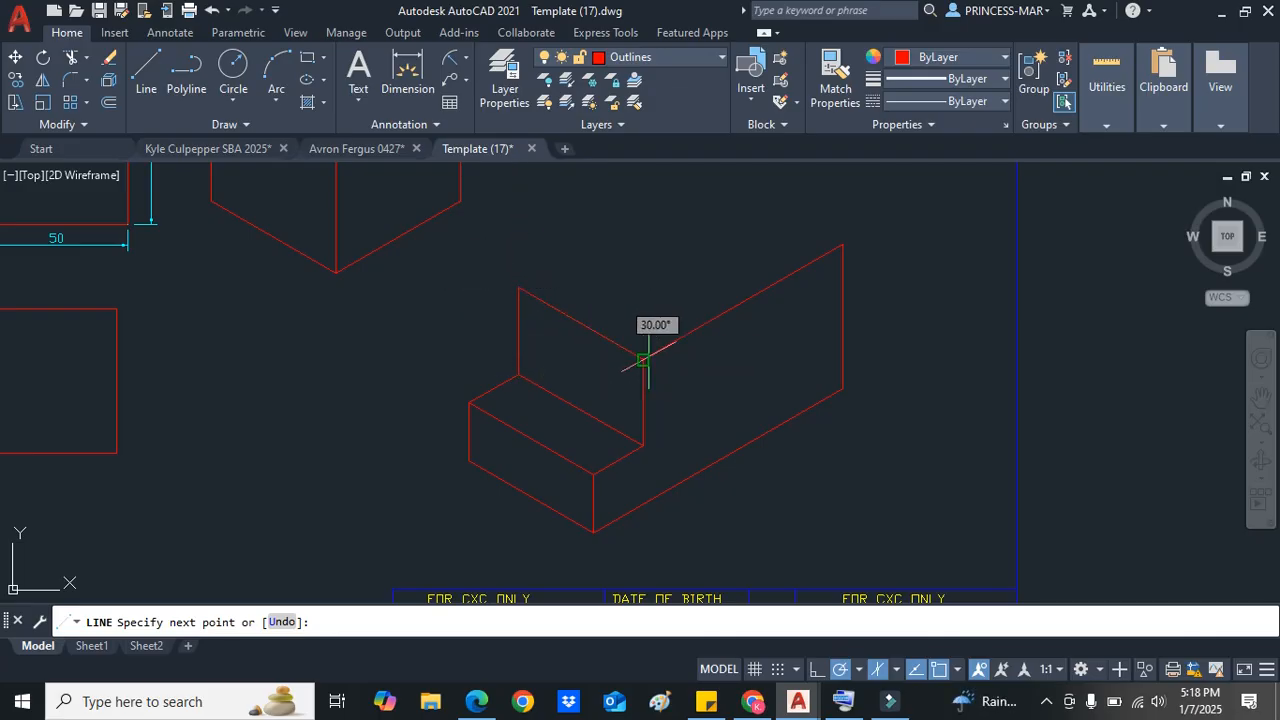
scroll(638, 357, down, 1)
scroll(640, 330, up, 1)
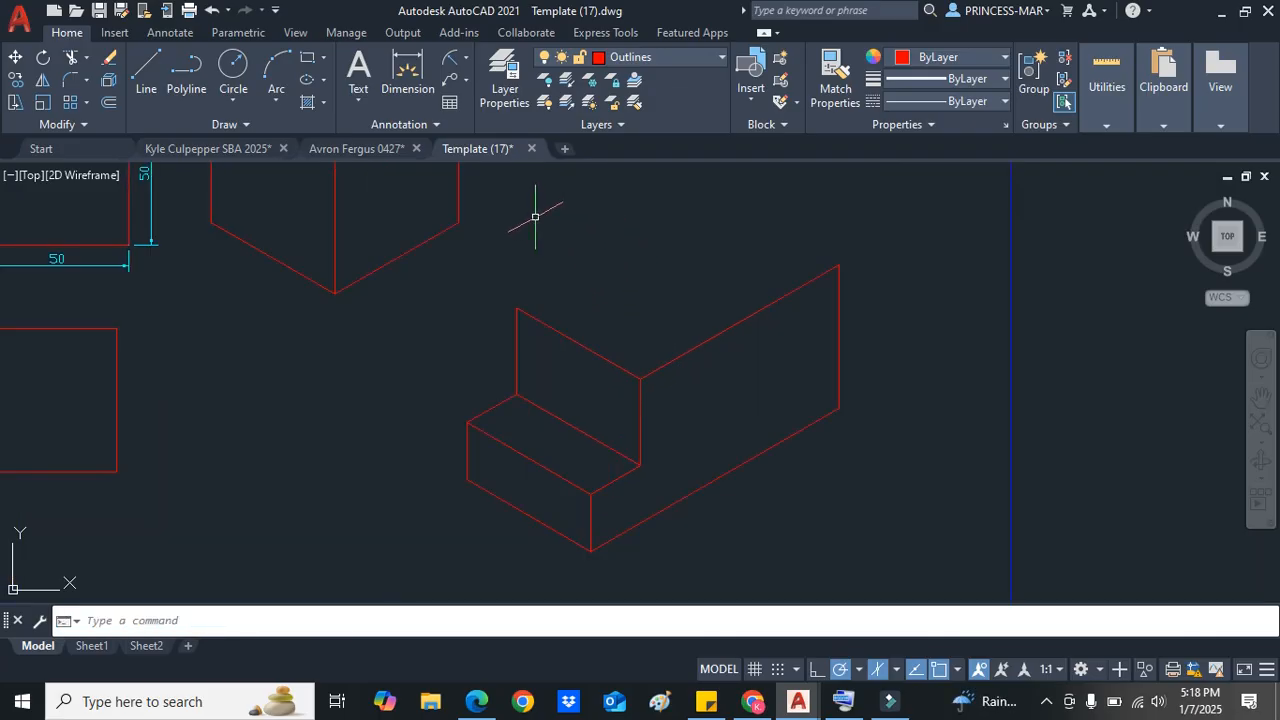
Step: Draw the block's top face: 80 units at 30° from the back vertical's top, then across to the right top corner
click(146, 66)
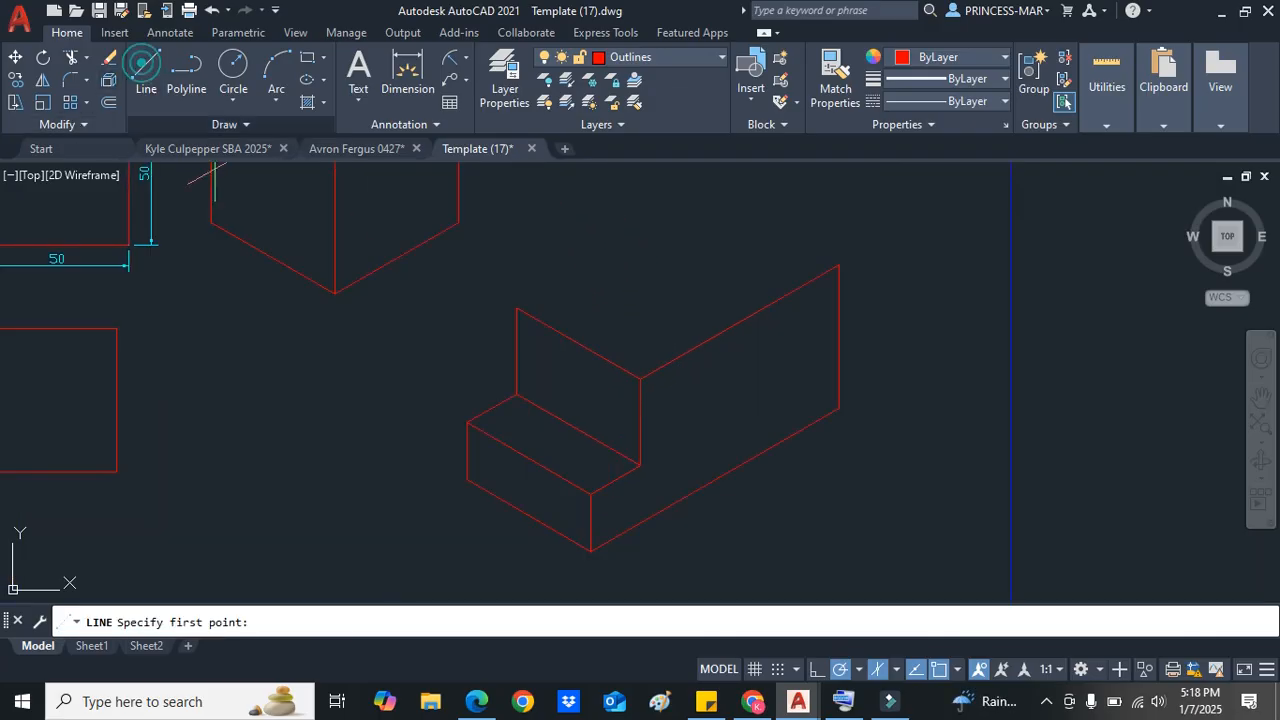
click(519, 309)
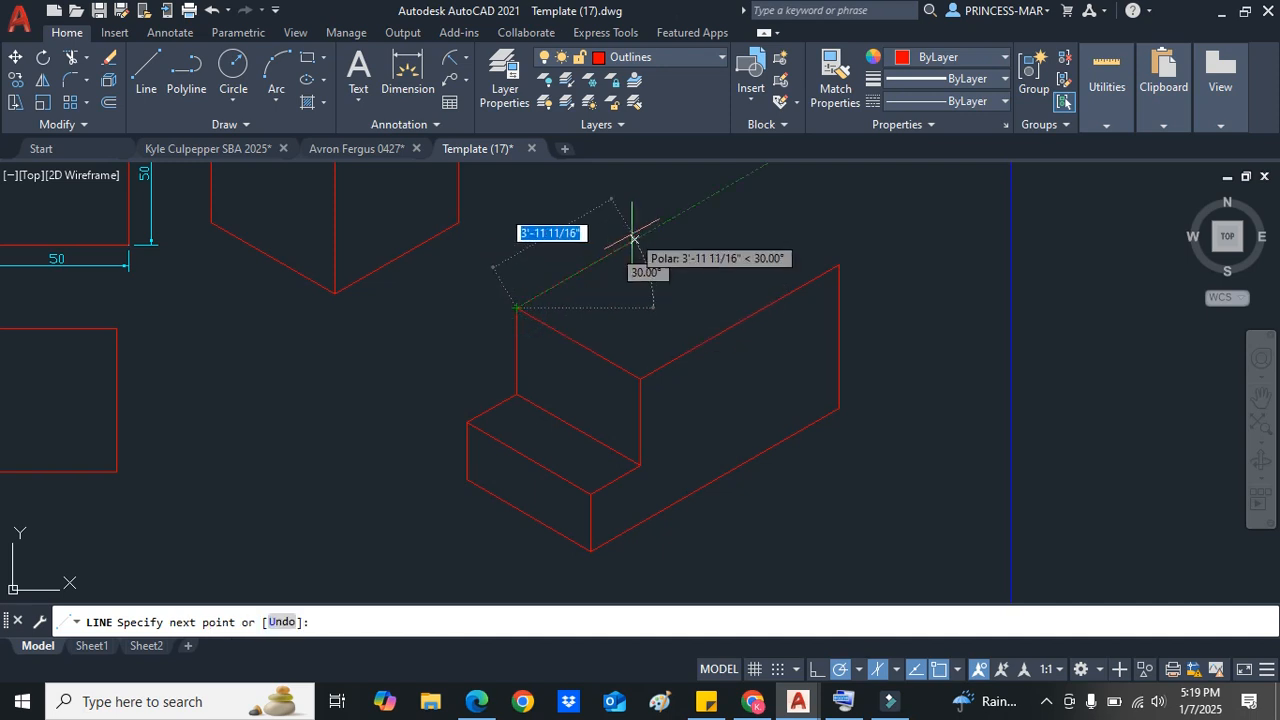
text(80)
key(Return)
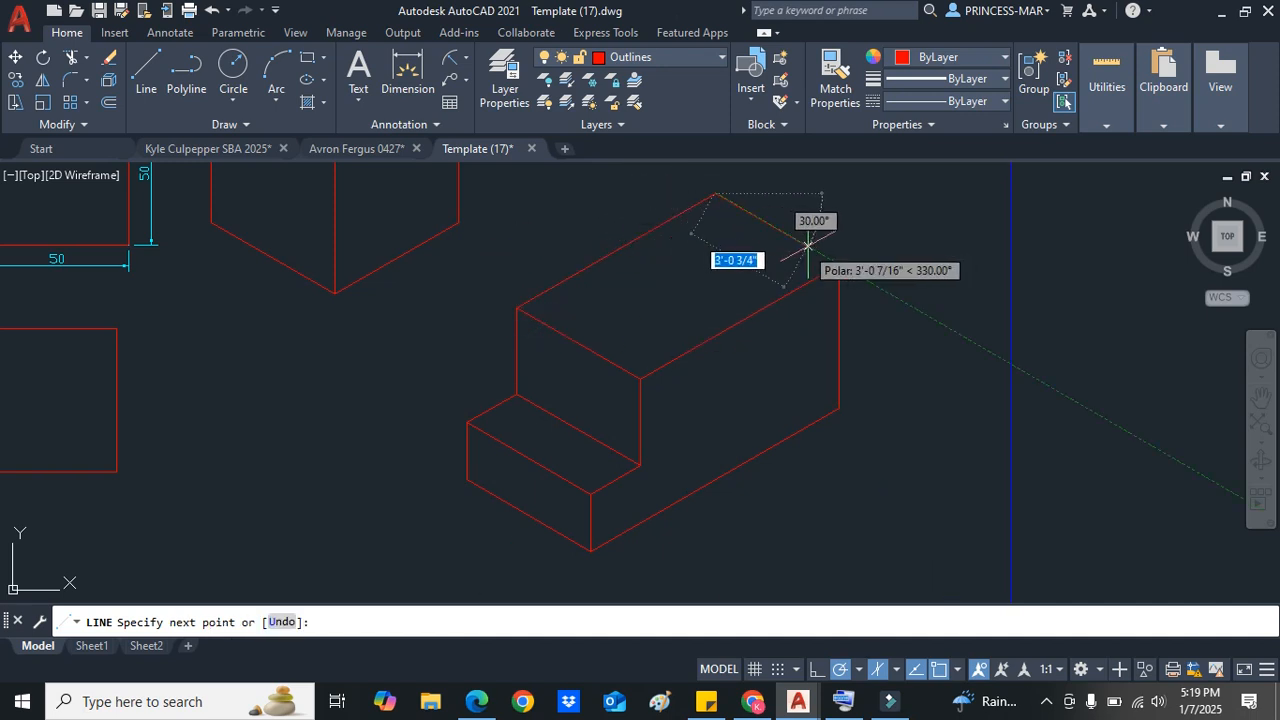
click(838, 265)
key(Escape)
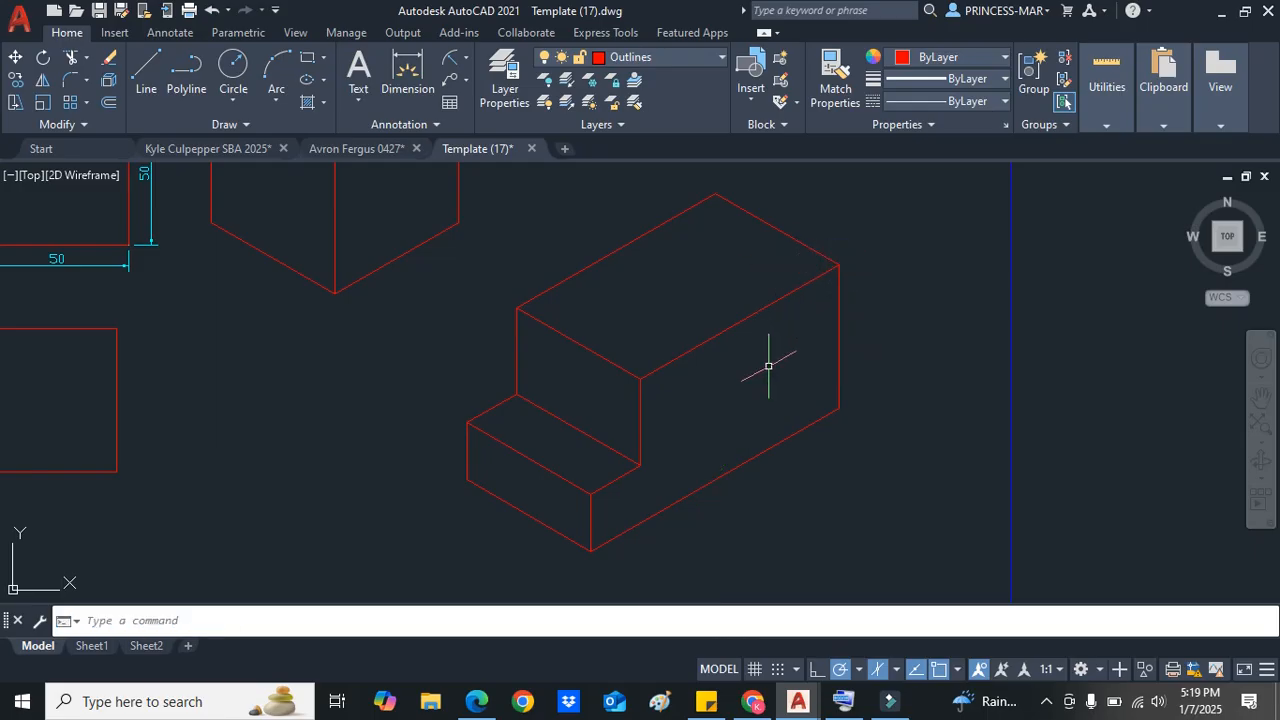
Step: Select the whole stepped block and move it onto the Hidden layer
scroll(766, 357, down, 2)
scroll(652, 345, up, 4)
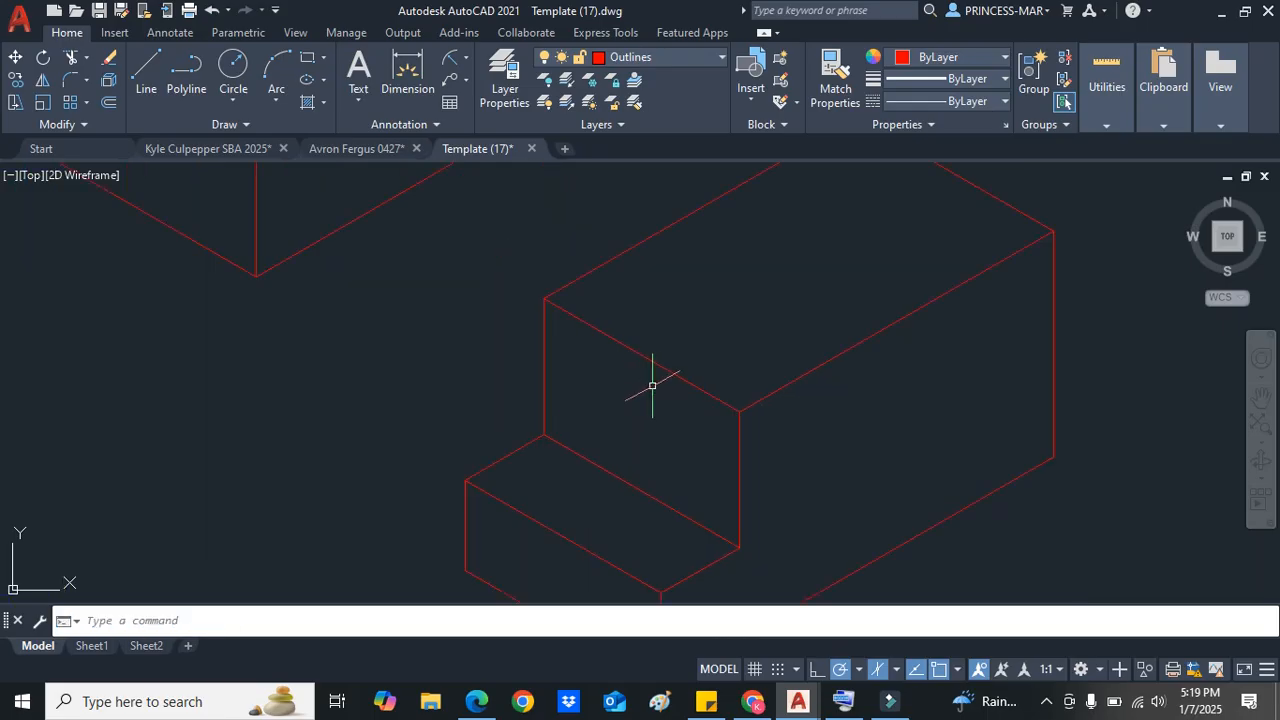
scroll(652, 385, down, 3)
middle_drag(555, 370, 579, 384)
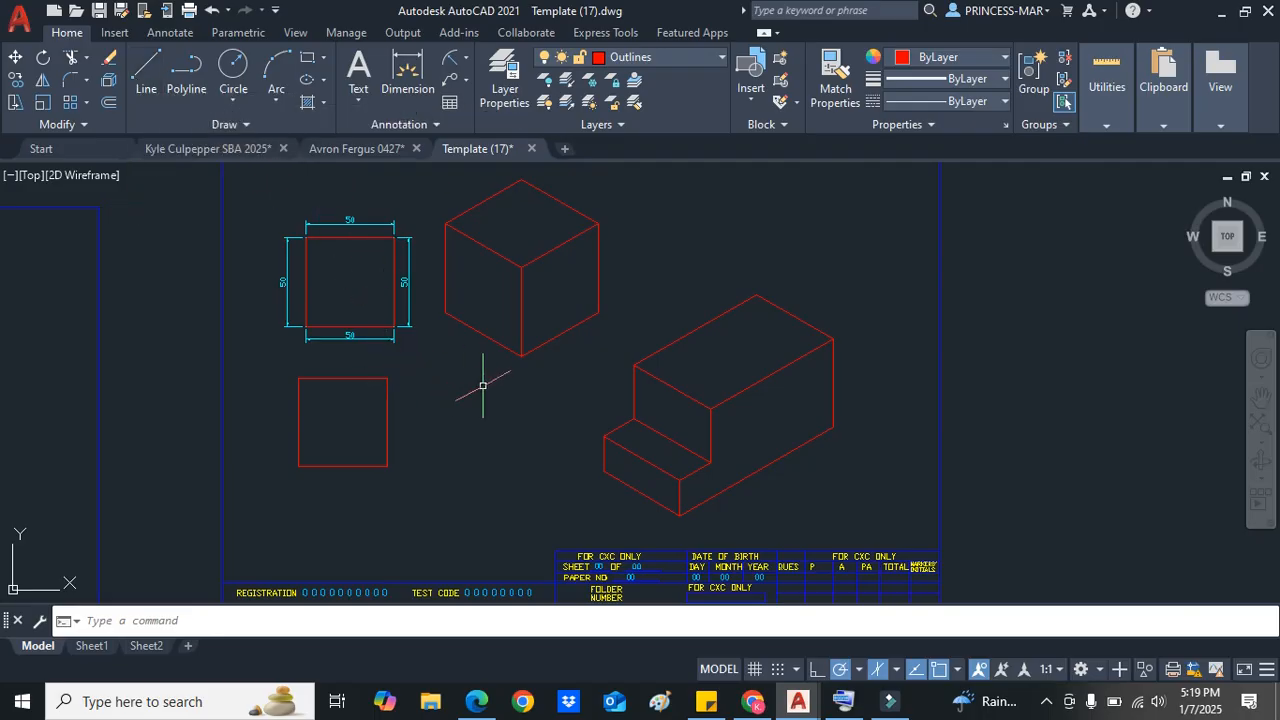
click(722, 62)
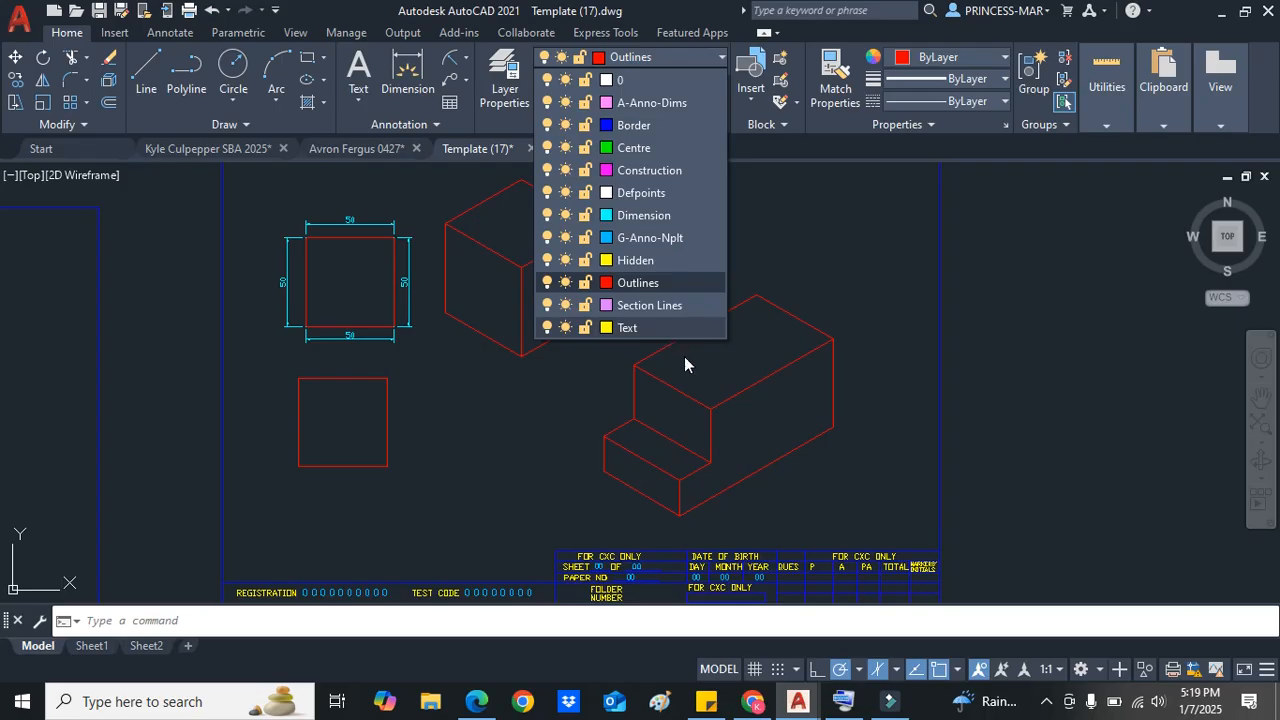
click(765, 463)
mouse_move(790, 487)
mouse_down()
mouse_move(677, 449)
mouse_move(741, 262)
mouse_move(908, 363)
mouse_move(808, 471)
mouse_up()
drag(742, 505, 631, 370)
click(645, 57)
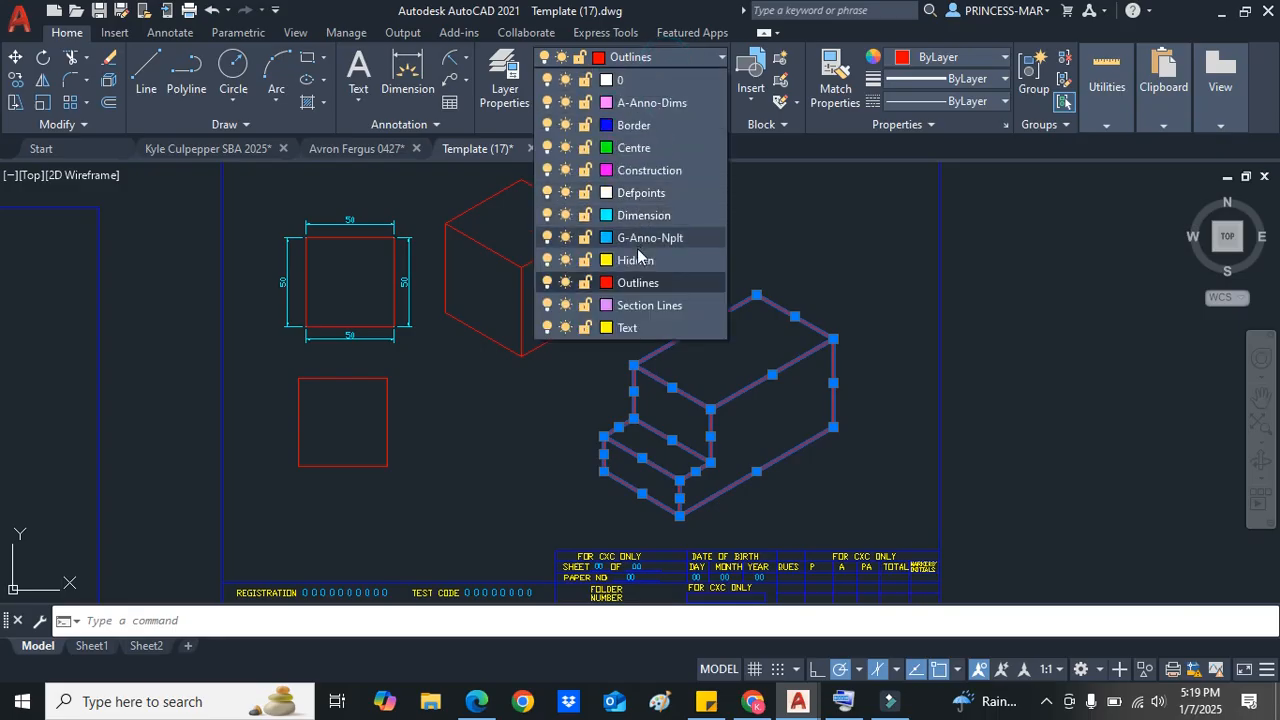
click(635, 265)
key(Escape)
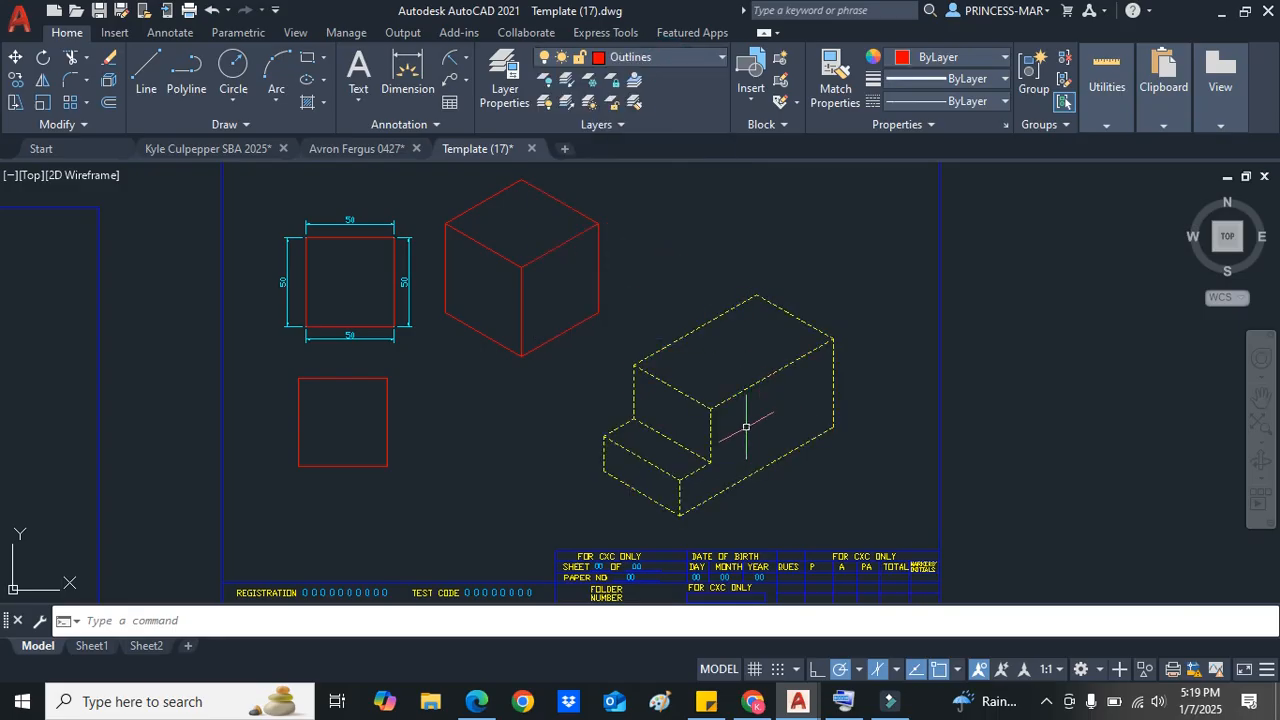
Step: Select the stepped block again and return it to the Outlines layer
scroll(786, 449, up, 2)
mouse_move(686, 546)
mouse_down()
mouse_move(543, 529)
mouse_move(466, 263)
mouse_move(786, 171)
mouse_move(908, 335)
mouse_up()
click(663, 58)
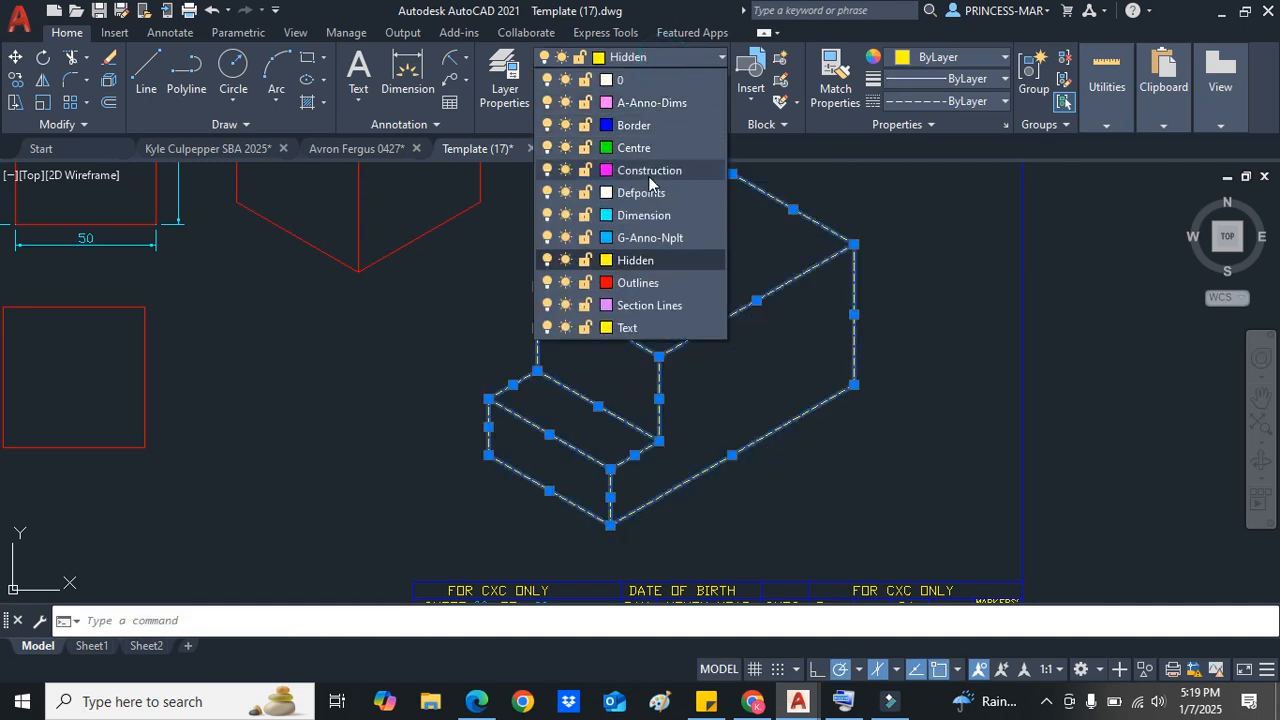
click(650, 279)
scroll(720, 336, down, 1)
scroll(706, 327, up, 1)
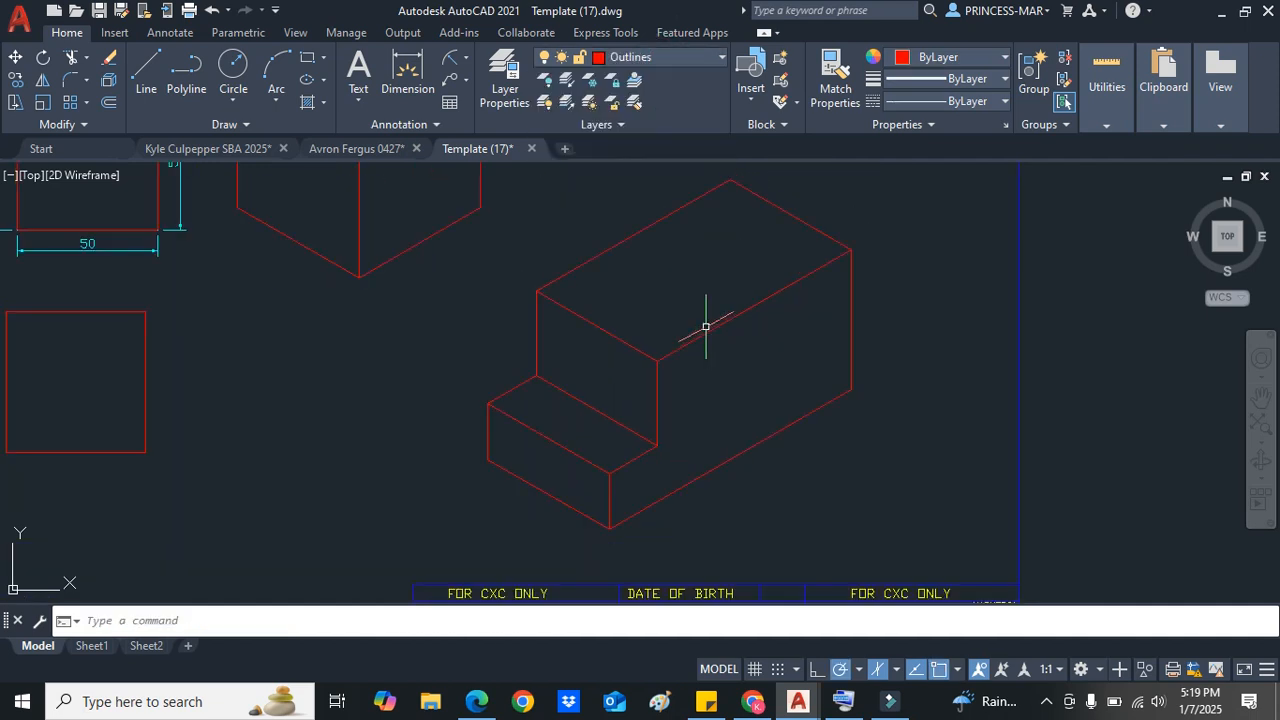
click(859, 669)
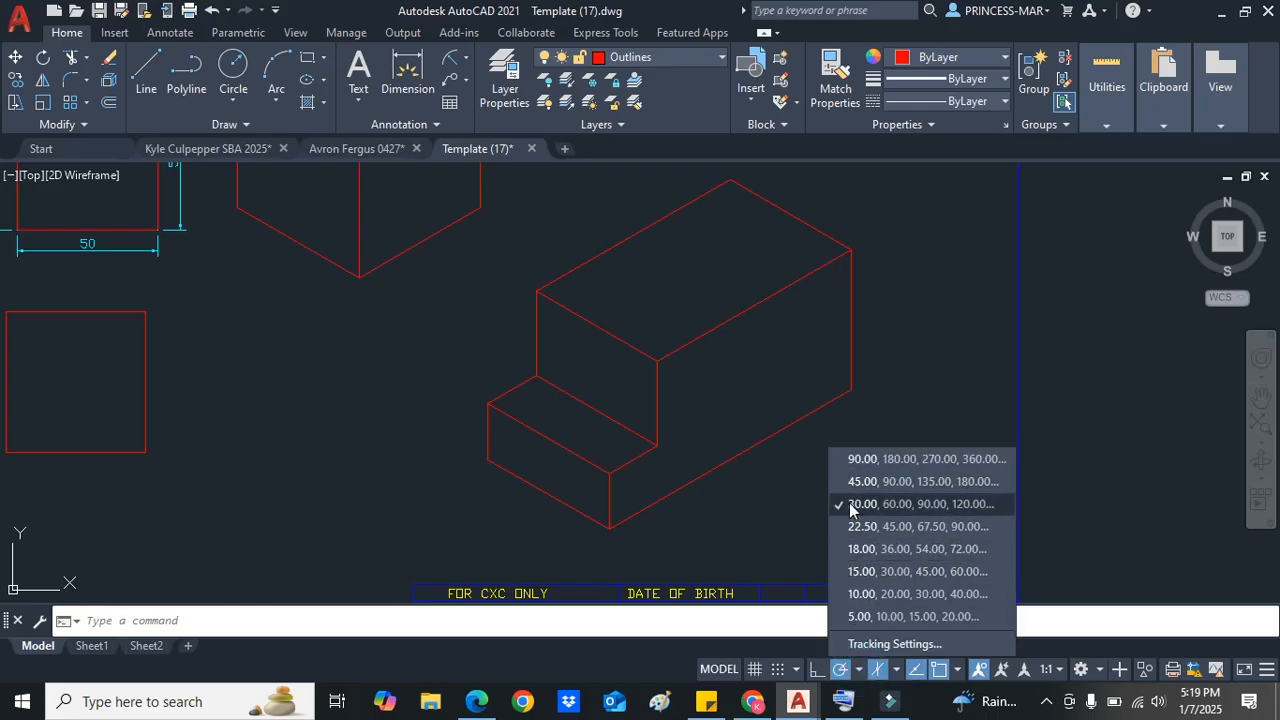
click(786, 464)
scroll(780, 457, down, 5)
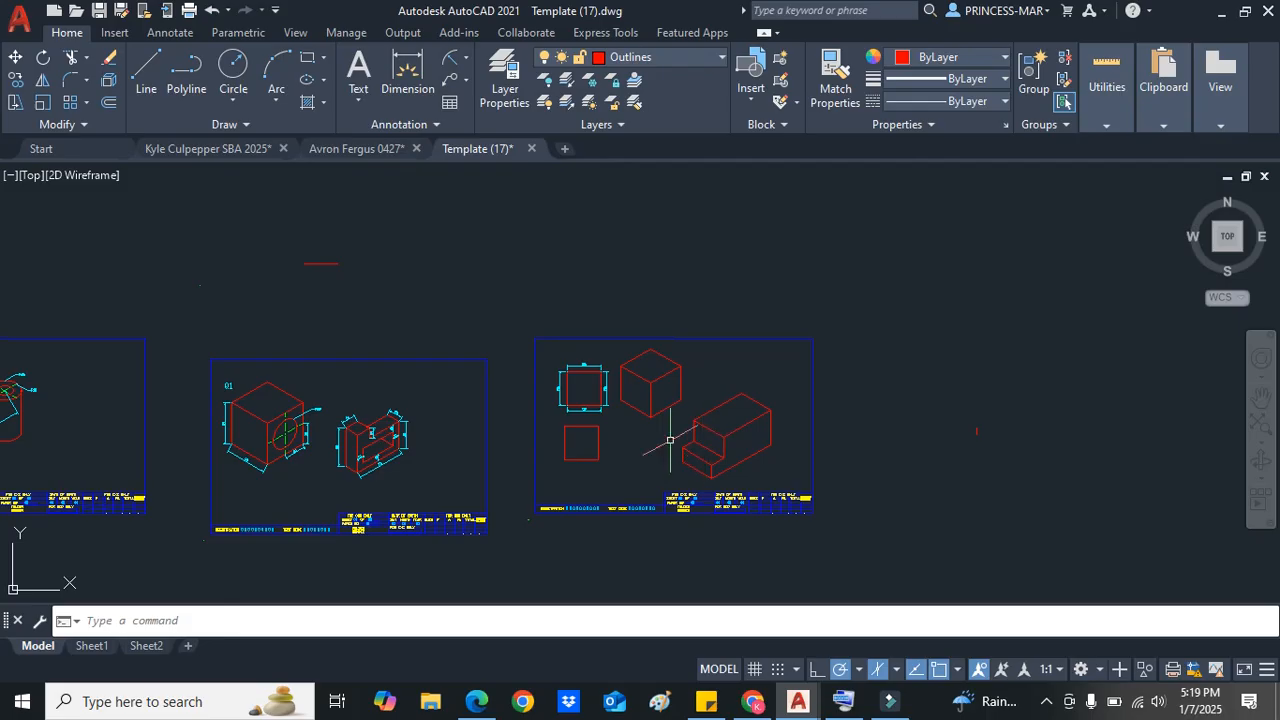
scroll(497, 427, up, 4)
scroll(670, 414, down, 2)
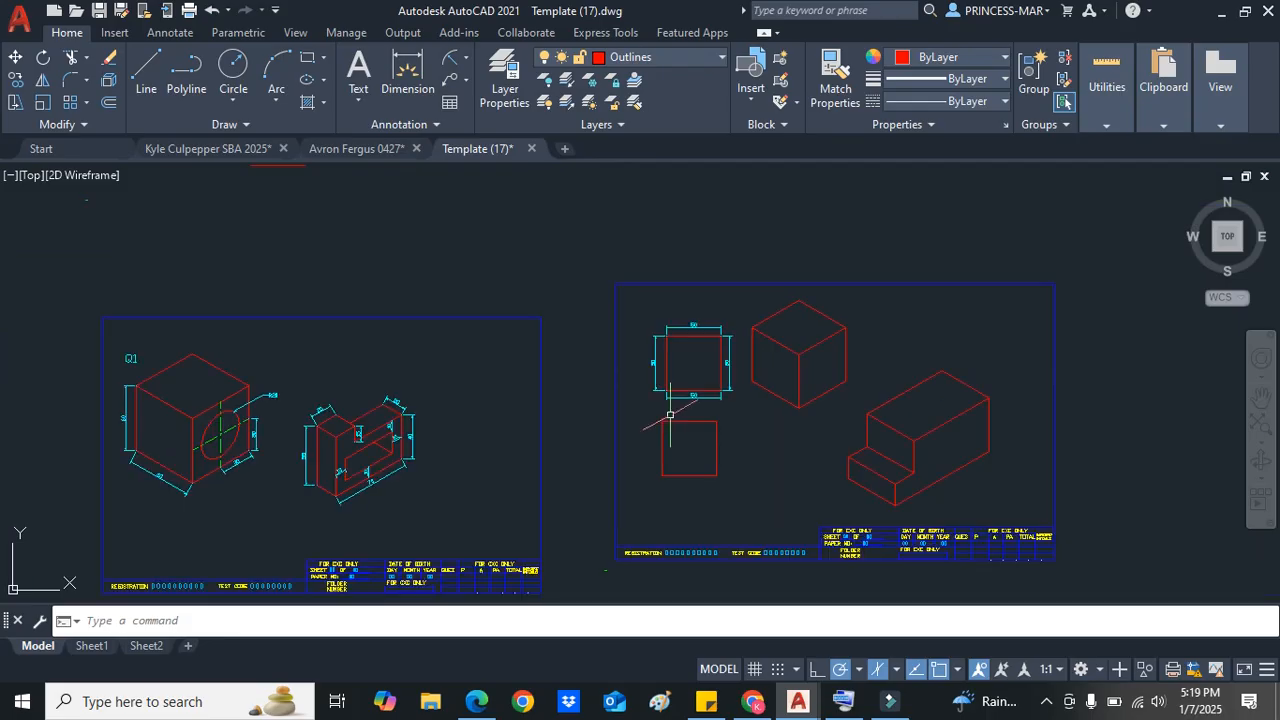
scroll(324, 435, up, 3)
scroll(528, 413, down, 3)
scroll(1061, 376, up, 2)
middle_drag(1014, 371, 595, 372)
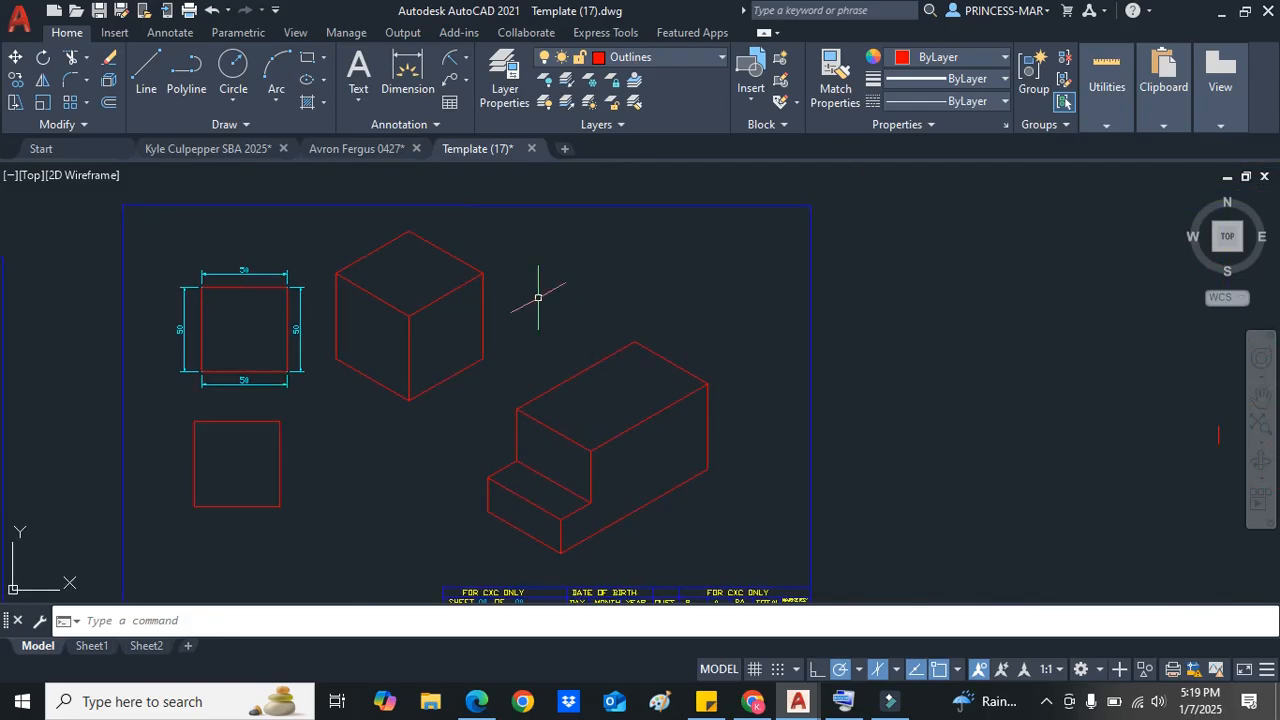
click(146, 72)
scroll(397, 235, up, 3)
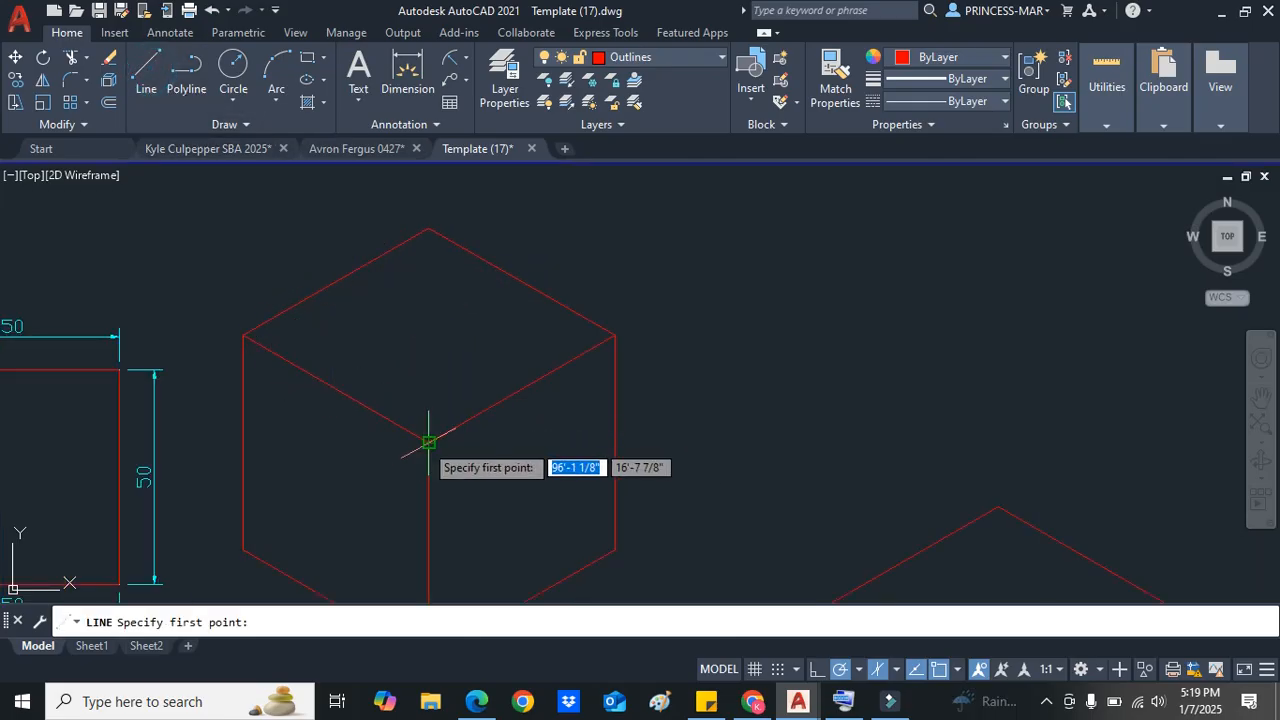
key(Escape)
click(614, 333)
click(756, 254)
scroll(715, 336, down, 2)
scroll(716, 334, up, 4)
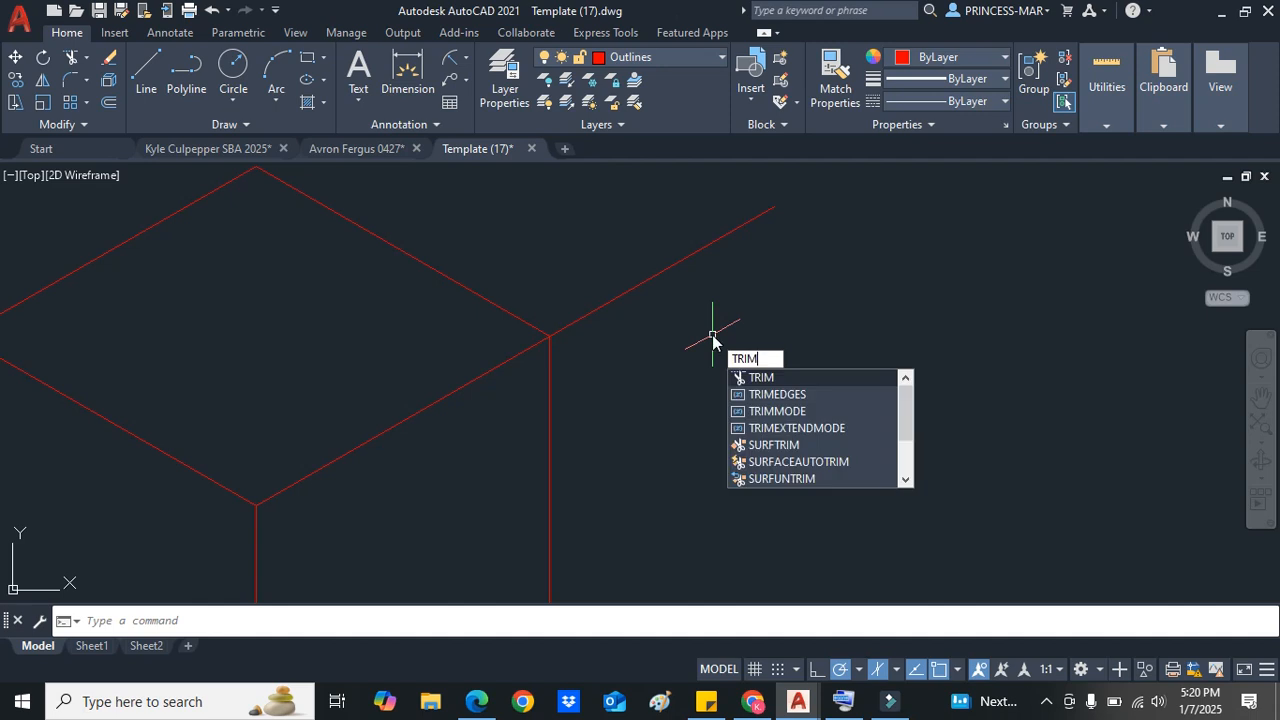
Step: Trim the line segment overshooting past the stepped block's right top corner
key(Escape)
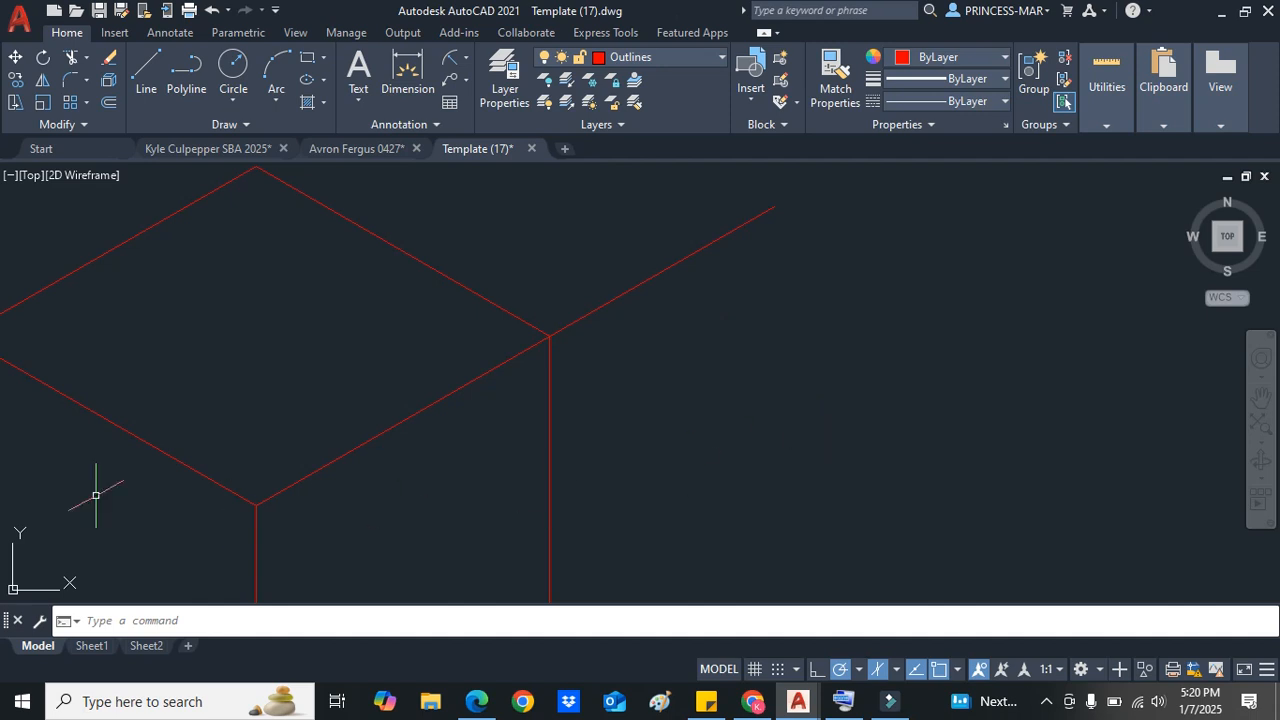
click(70, 60)
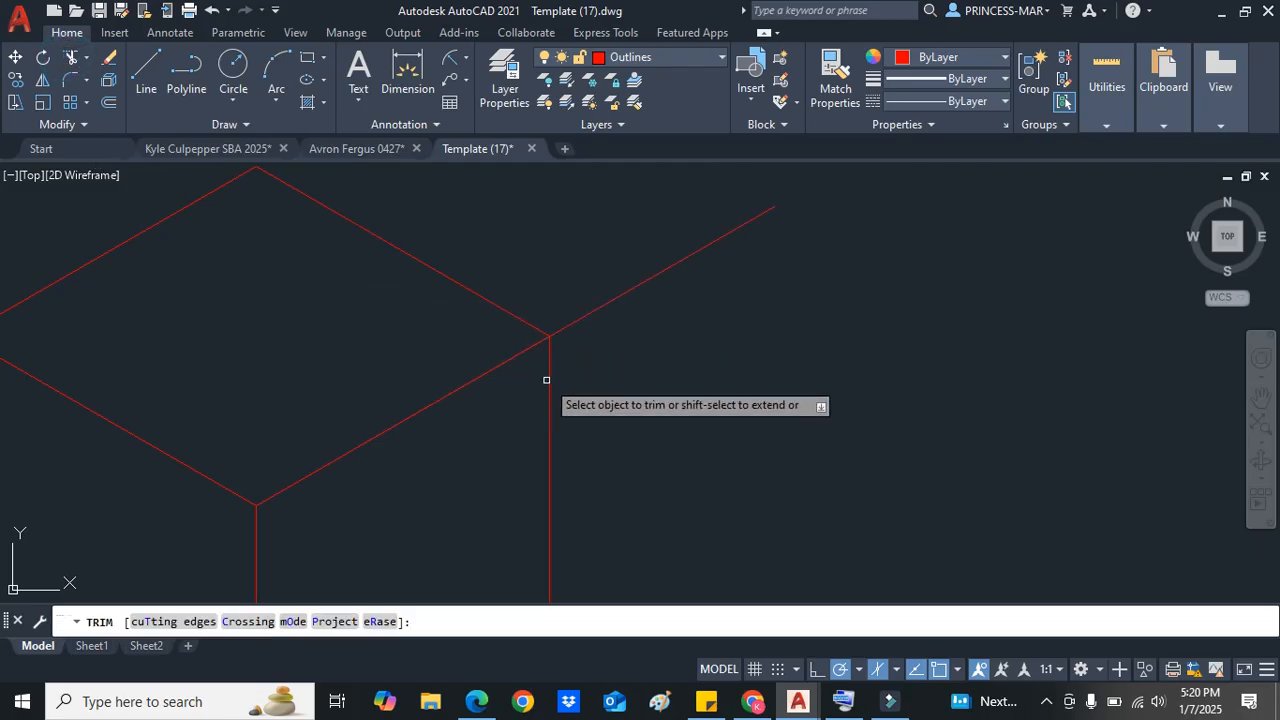
click(573, 326)
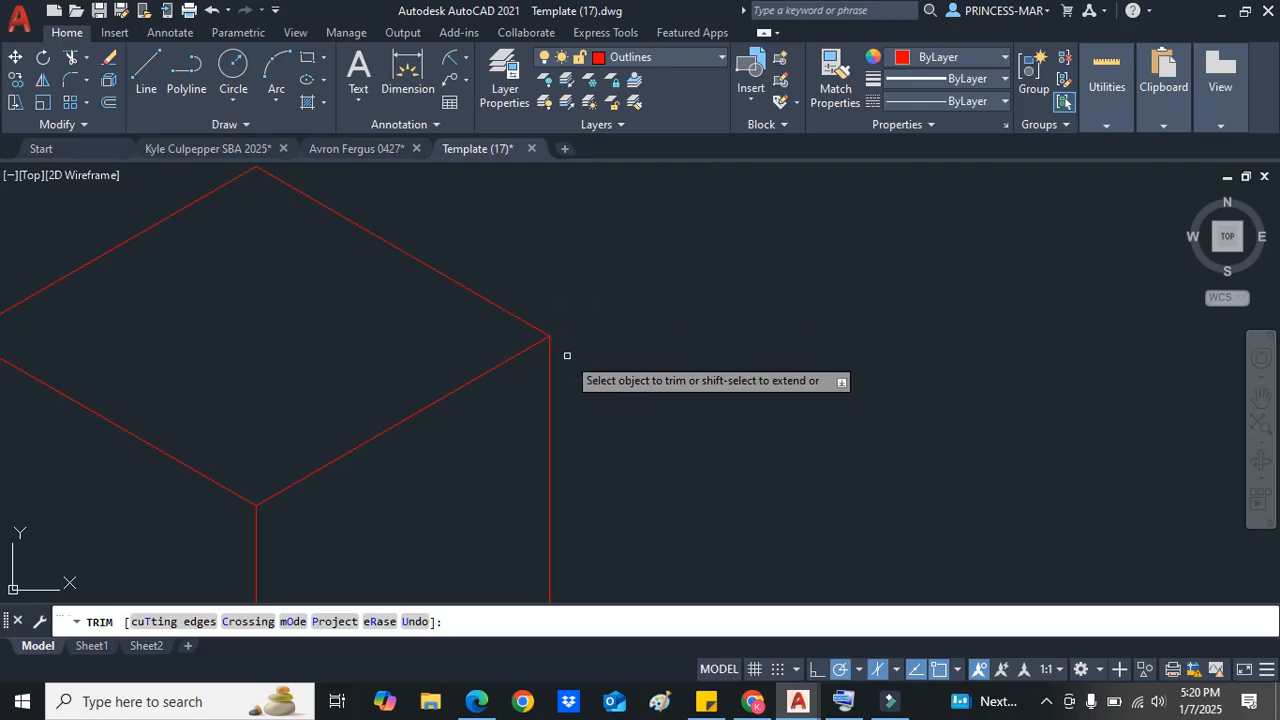
scroll(596, 382, down, 4)
scroll(596, 382, up, 5)
key(Escape)
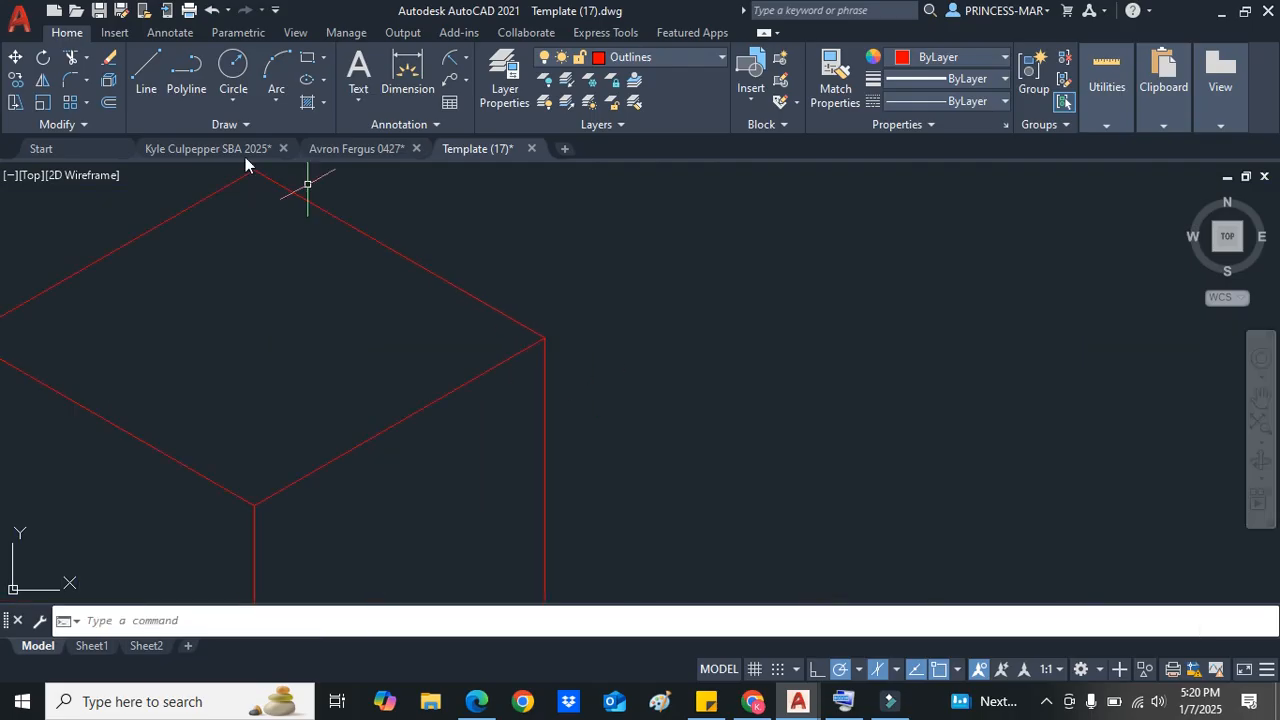
Step: Draw three connected line segments crossing the stepped block's top face and right edge
click(140, 68)
click(288, 361)
click(645, 447)
click(673, 273)
key(Escape)
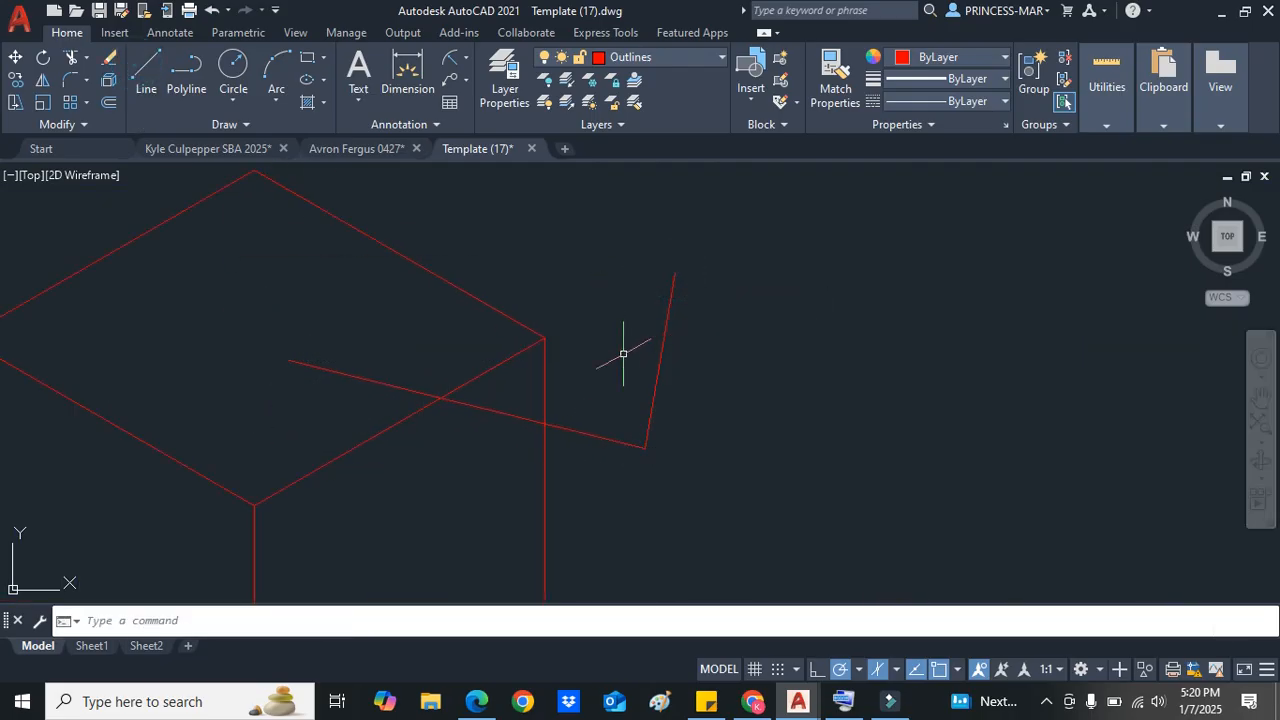
Step: Trim away the three newly drawn crossing line segments
click(70, 60)
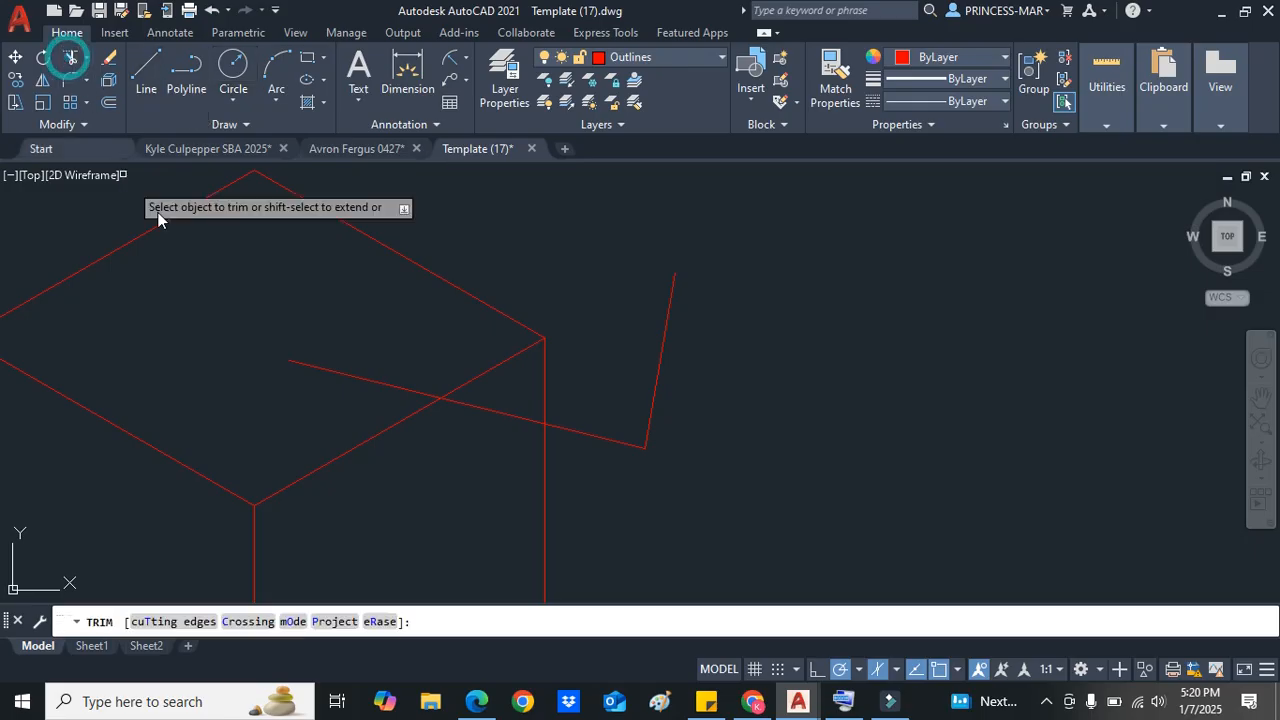
click(307, 364)
click(487, 410)
click(658, 372)
Step: Zoom out to review all the drawn shapes inside the template border and exit Trim
scroll(665, 445, down, 3)
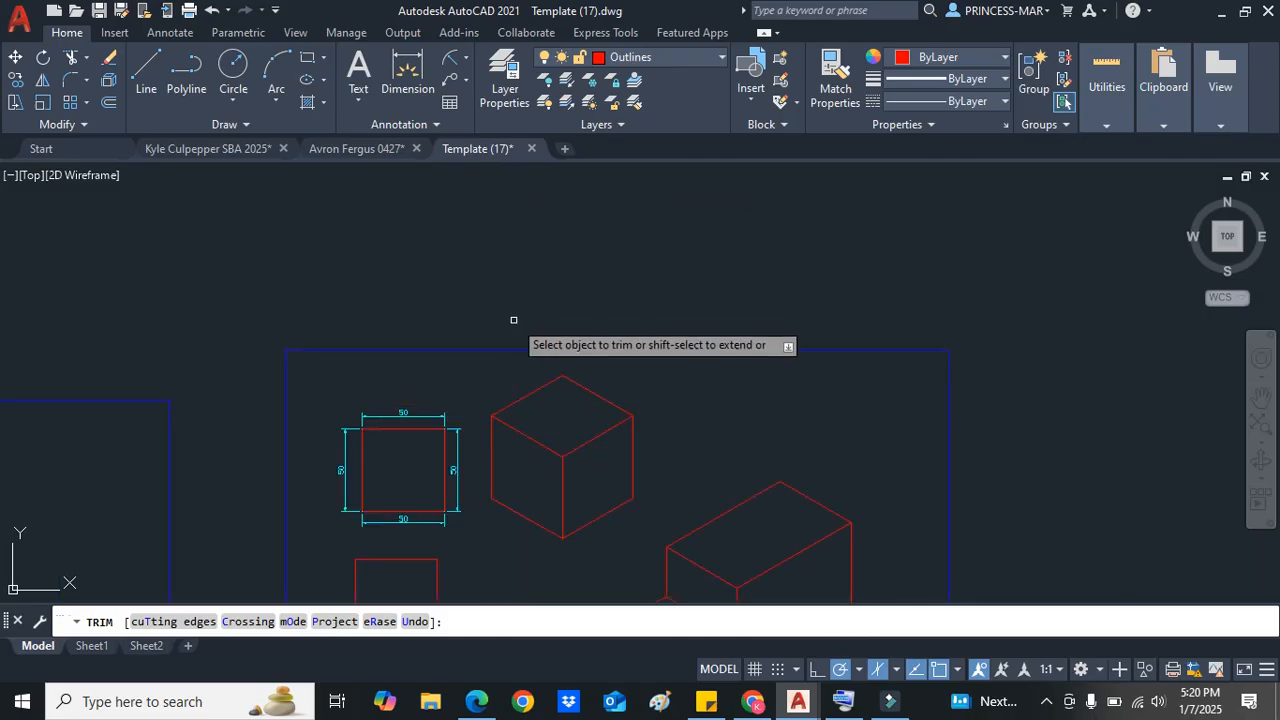
scroll(513, 321, down, 2)
scroll(566, 298, down, 2)
scroll(566, 300, up, 2)
scroll(603, 411, up, 4)
scroll(594, 411, down, 1)
scroll(599, 474, up, 1)
scroll(583, 451, down, 2)
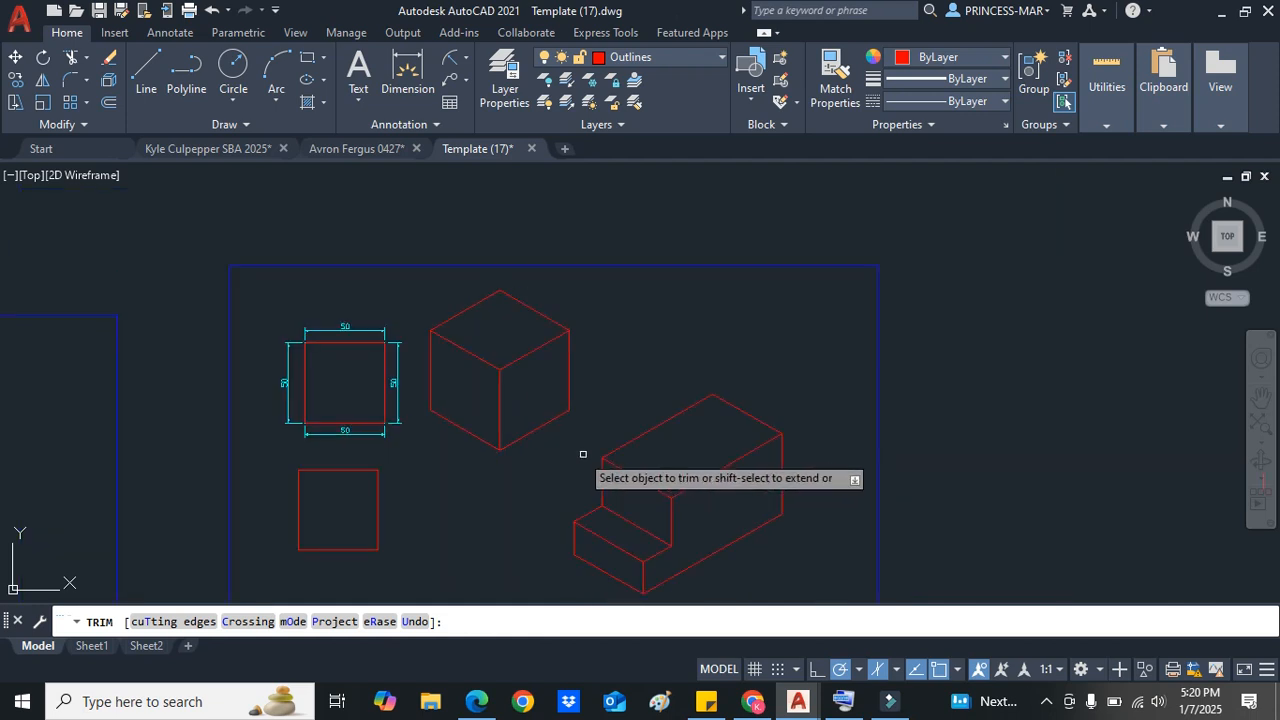
scroll(569, 520, down, 3)
scroll(550, 495, up, 5)
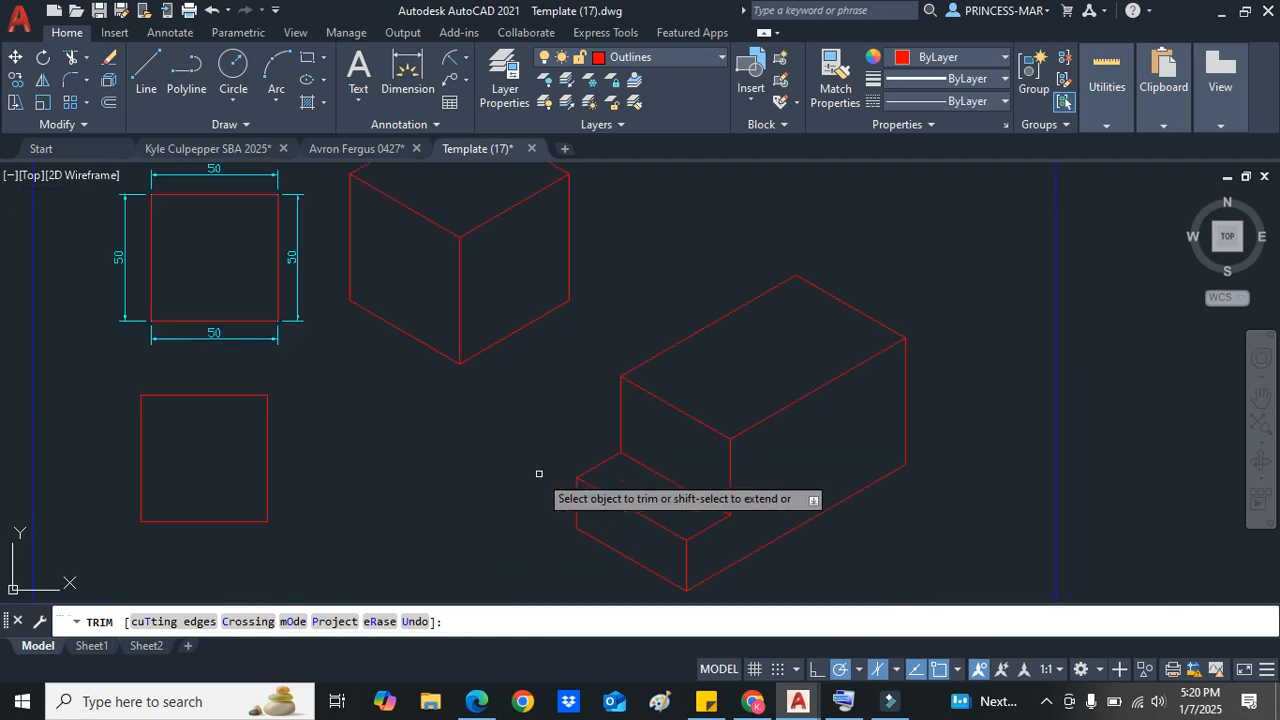
scroll(521, 443, down, 2)
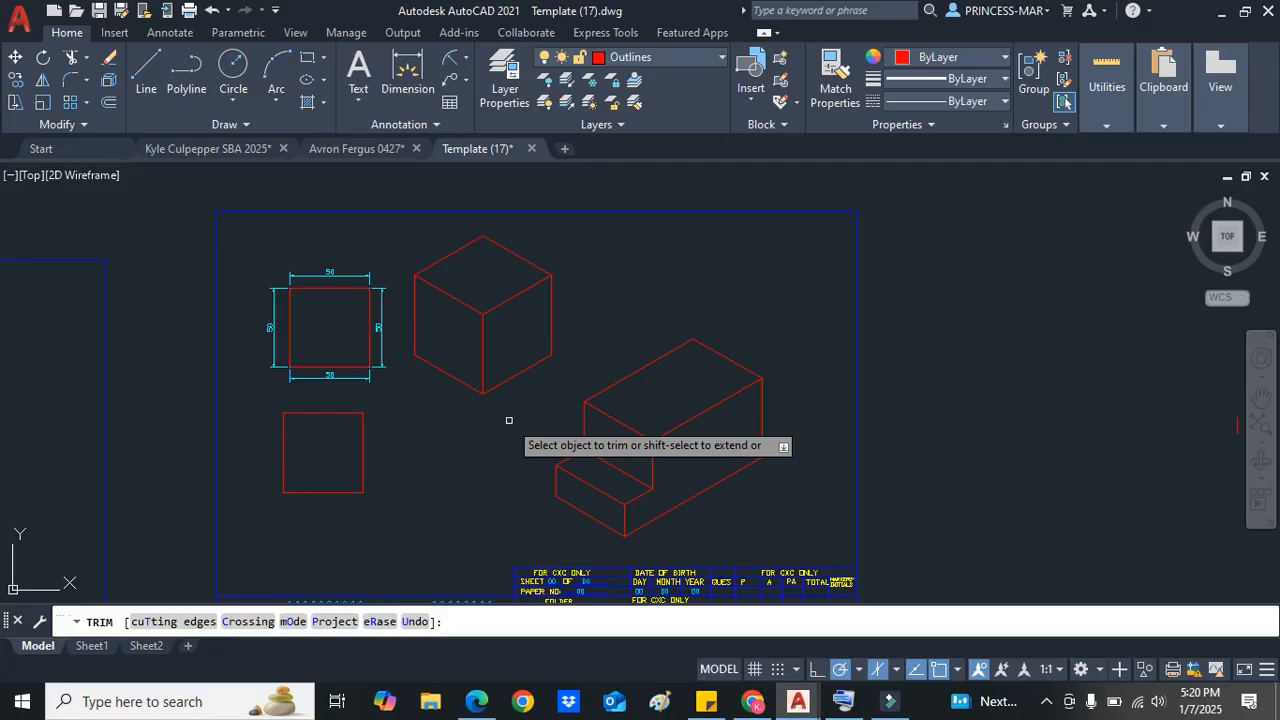
right_click(509, 420)
click(581, 182)
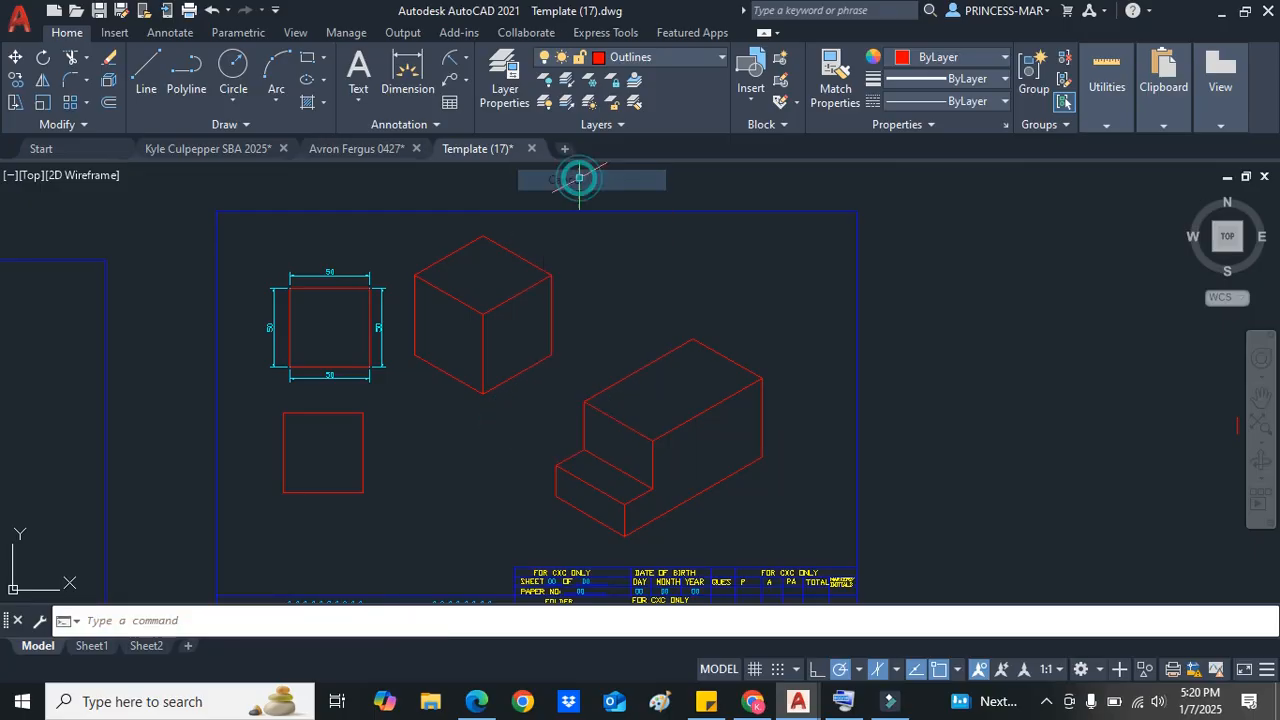